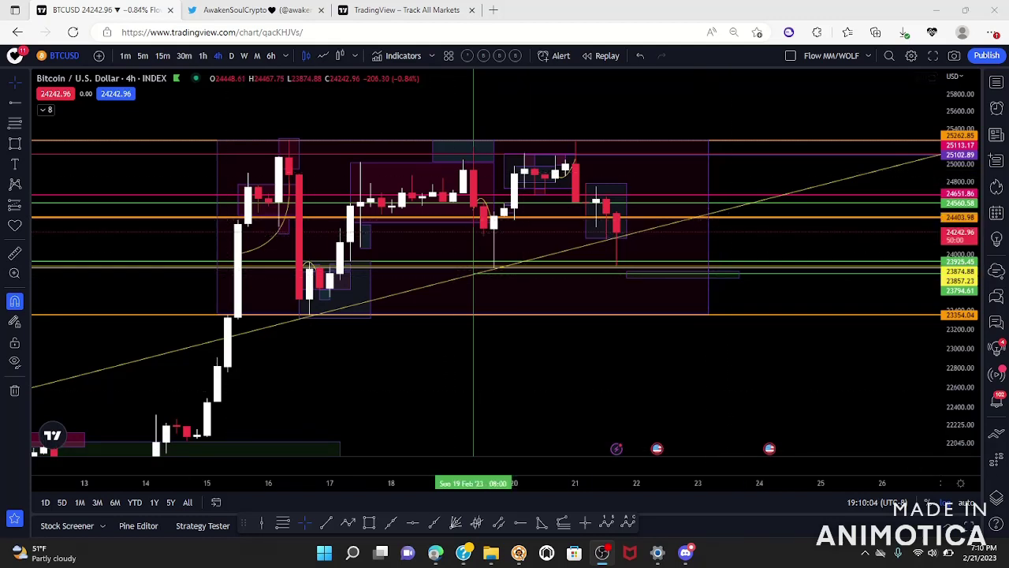
{"action": "left_click_drag", "start_coordinate": [948, 374], "coordinate": [924, 241]}
{"action": "left_click_drag", "start_coordinate": [951, 409], "coordinate": [951, 405]}
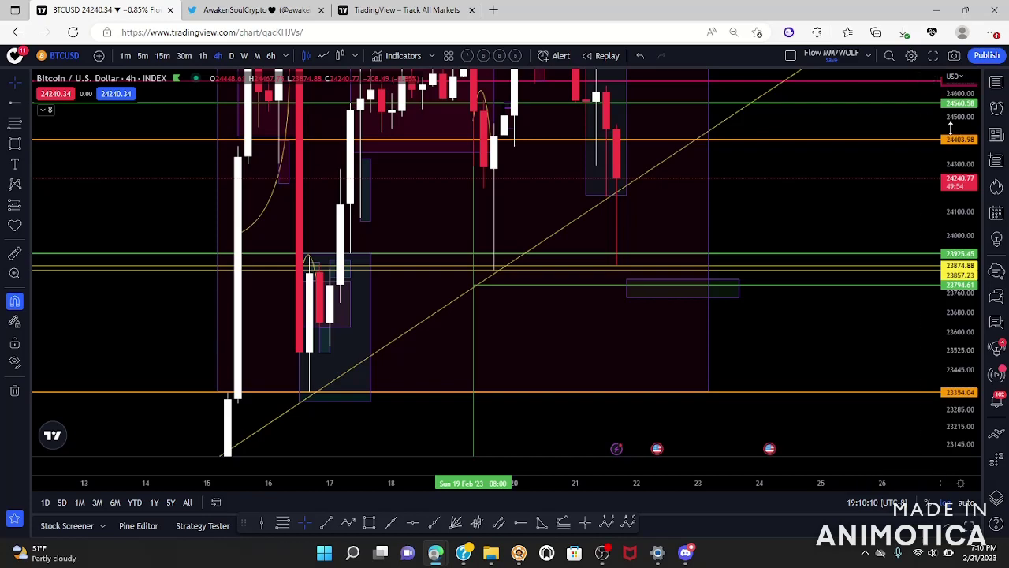
{"action": "left_click_drag", "start_coordinate": [949, 121], "coordinate": [955, 316]}
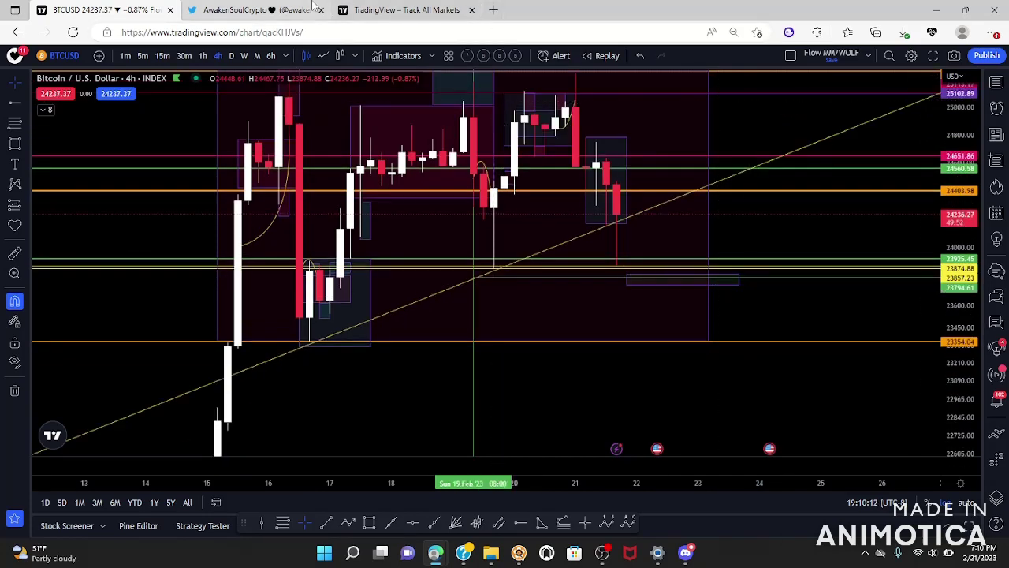
Step: Switch to Twitter and review the recent Bitcoin and Ethereum chart posts on the AwakenSoulCrypto profile
{"action": "left_click", "coordinate": [271, 7]}
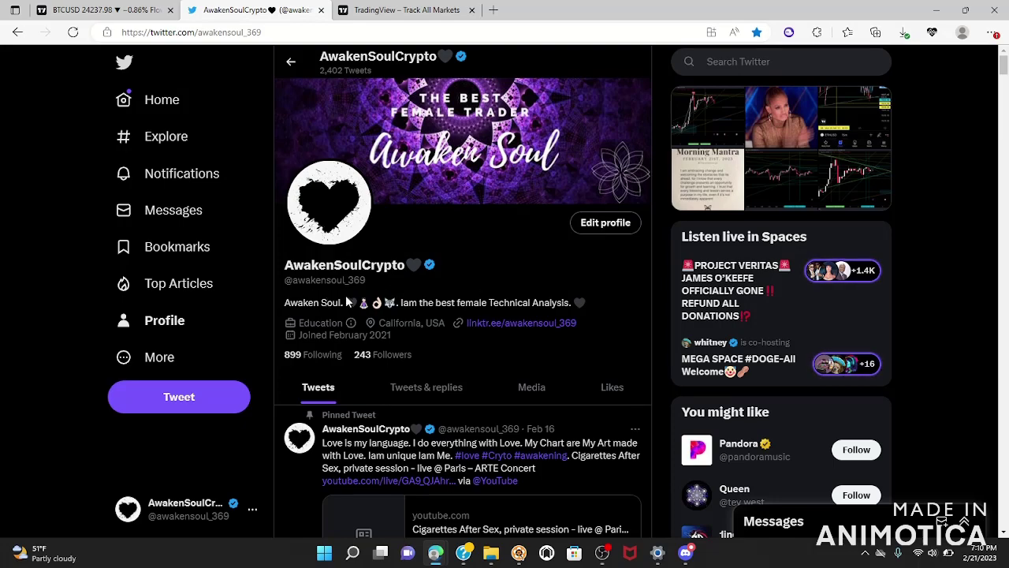
{"action": "scroll", "coordinate": [535, 301], "scroll_direction": "down", "scroll_amount": 5}
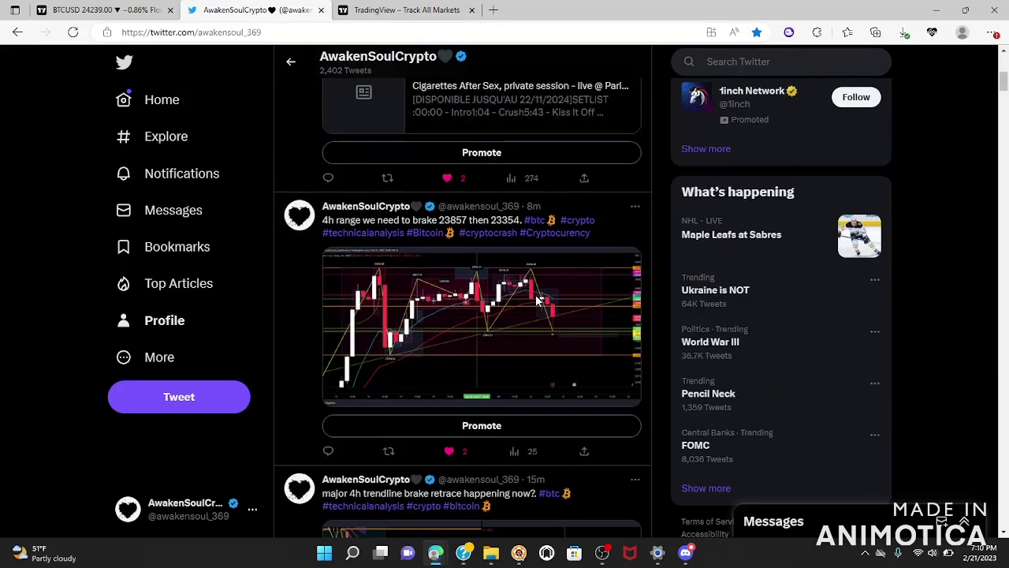
{"action": "scroll", "coordinate": [416, 256], "scroll_direction": "down", "scroll_amount": 4}
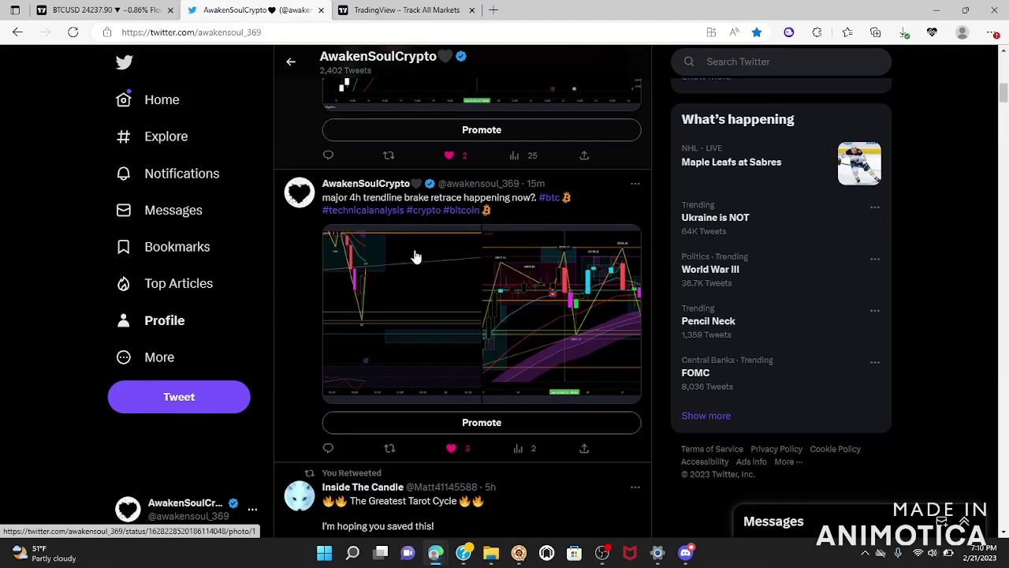
{"action": "scroll", "coordinate": [522, 292], "scroll_direction": "down", "scroll_amount": 10}
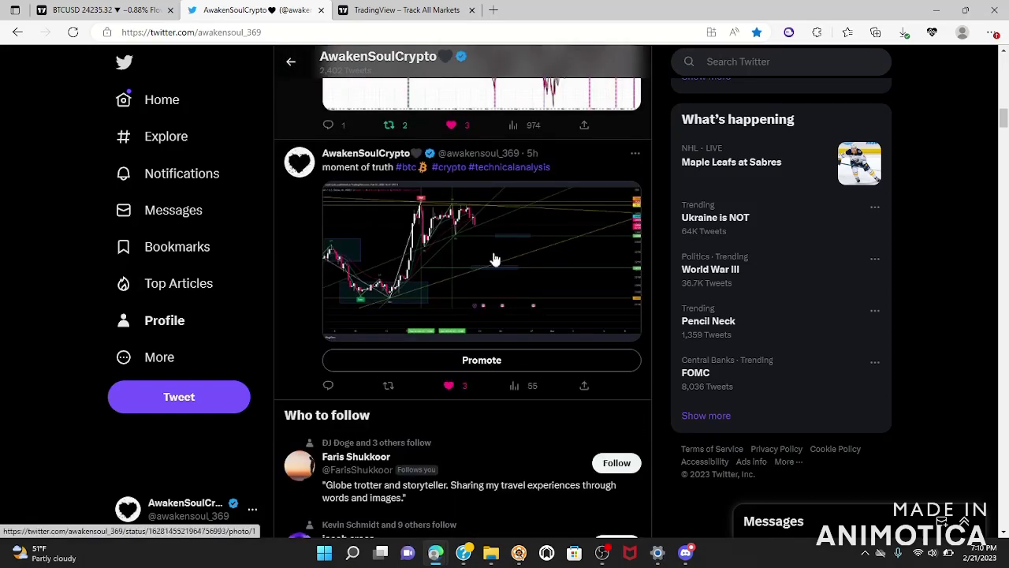
{"action": "scroll", "coordinate": [460, 255], "scroll_direction": "down", "scroll_amount": 10}
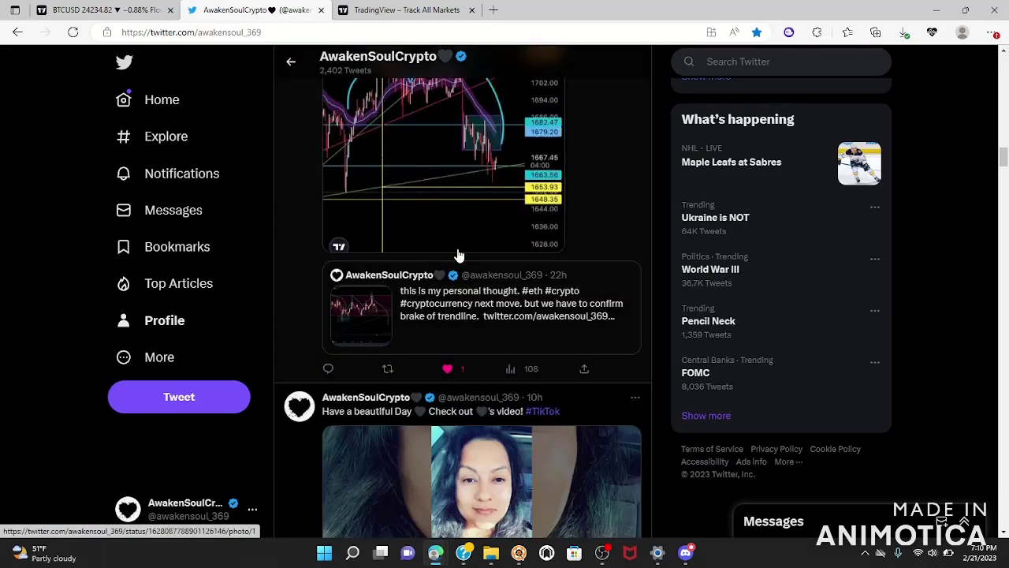
{"action": "scroll", "coordinate": [488, 227], "scroll_direction": "down", "scroll_amount": 9}
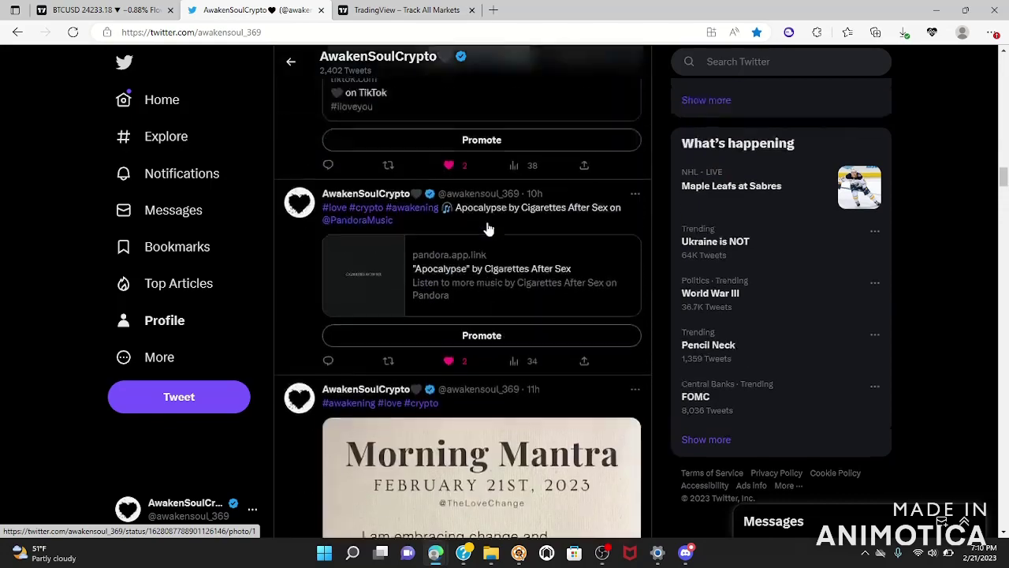
{"action": "scroll", "coordinate": [484, 433], "scroll_direction": "up", "scroll_amount": 7}
{"action": "scroll", "coordinate": [484, 433], "scroll_direction": "up", "scroll_amount": 4}
{"action": "scroll", "coordinate": [486, 471], "scroll_direction": "down", "scroll_amount": 2}
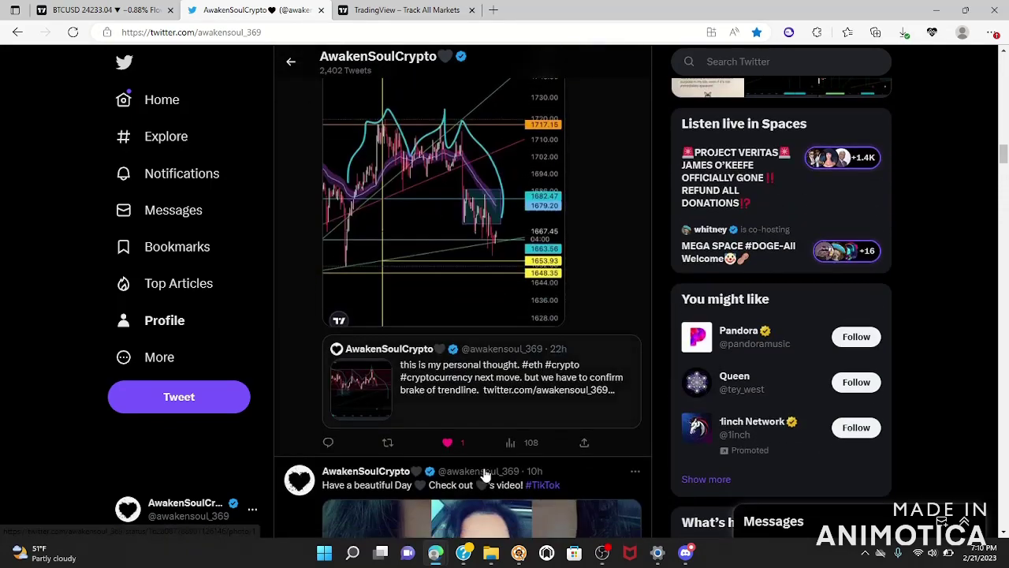
Step: View the enlarged Ethereum chart images of the quoted tweet and its follow-up, and continue through the feed
{"action": "left_click", "coordinate": [369, 388]}
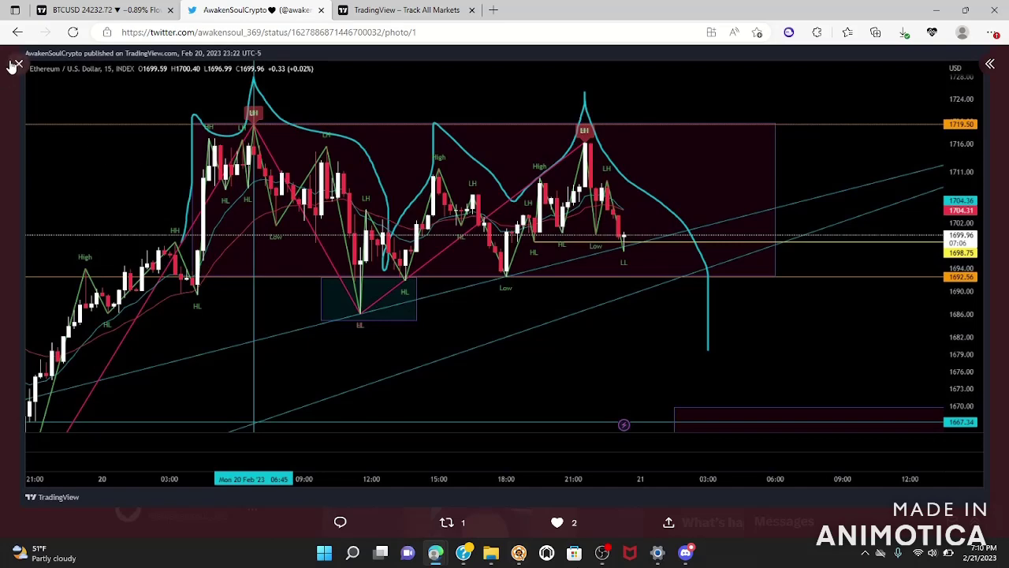
{"action": "key", "text": "Escape"}
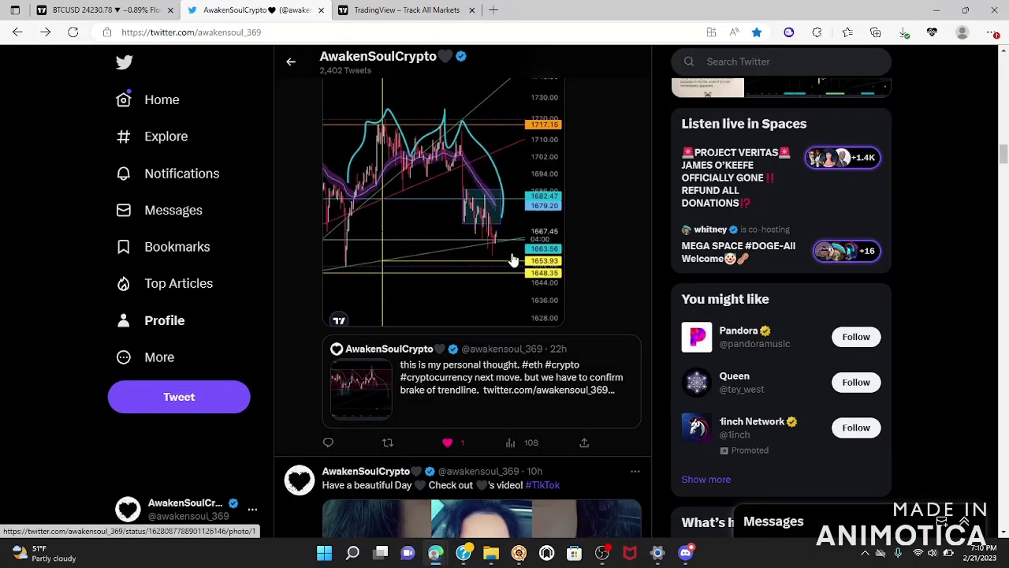
{"action": "scroll", "coordinate": [512, 260], "scroll_direction": "up", "scroll_amount": 2}
{"action": "left_click", "coordinate": [500, 297]}
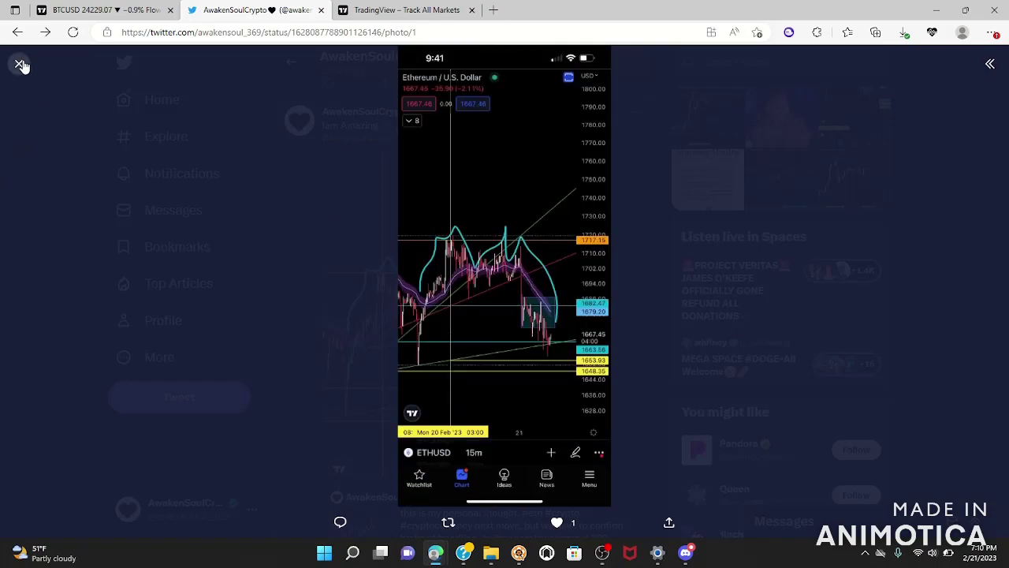
{"action": "key", "text": "Escape"}
{"action": "scroll", "coordinate": [588, 284], "scroll_direction": "down", "scroll_amount": 10}
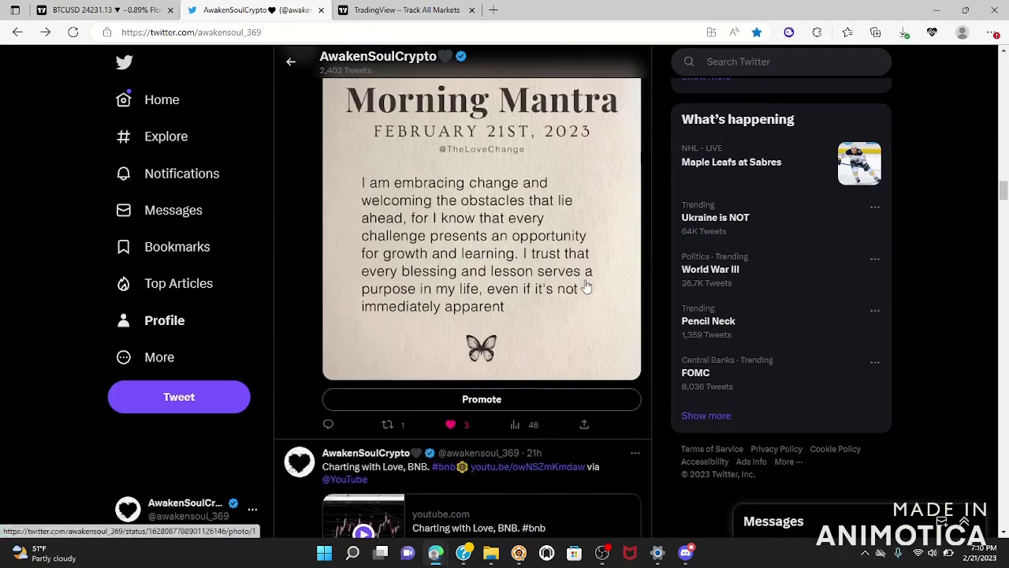
{"action": "scroll", "coordinate": [585, 287], "scroll_direction": "down", "scroll_amount": 3}
Step: Return to the BTCUSD chart in TradingView and switch it to the 15-minute timeframe
{"action": "key", "text": "ctrl+1"}
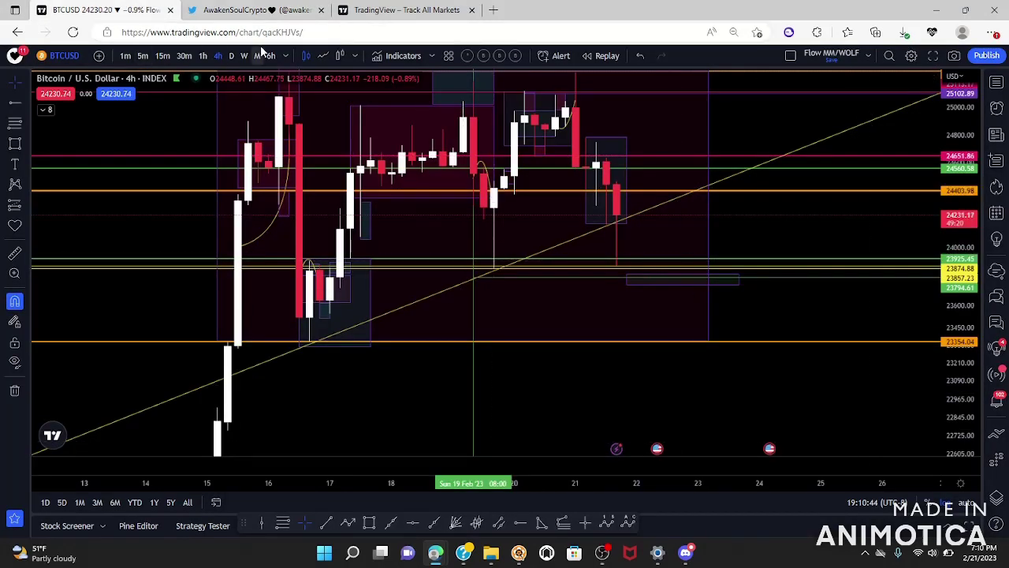
{"action": "left_click", "coordinate": [161, 58]}
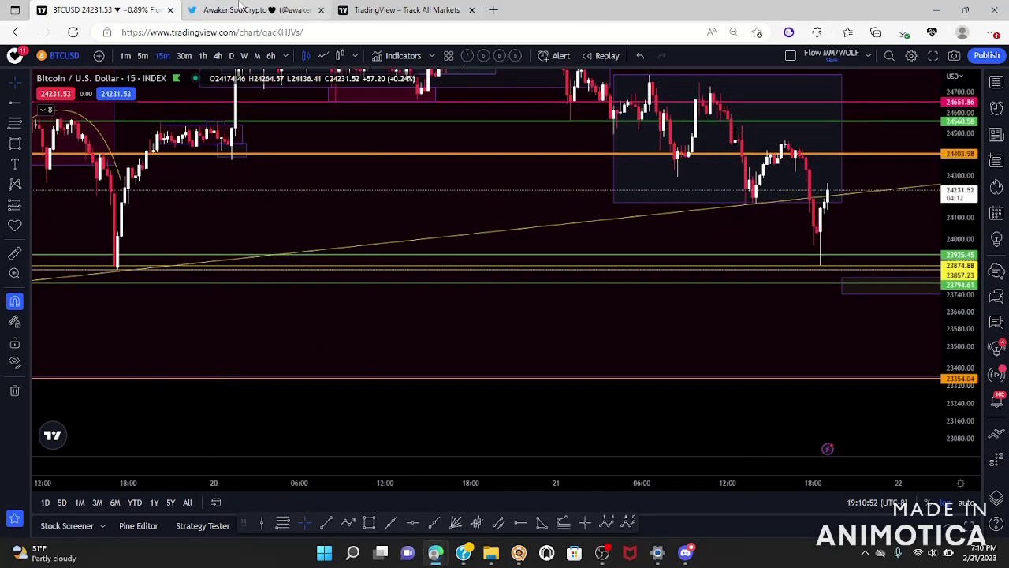
Step: Open a second chart from the TradingView home page and load the Scalping layout
{"action": "left_click", "coordinate": [398, 10]}
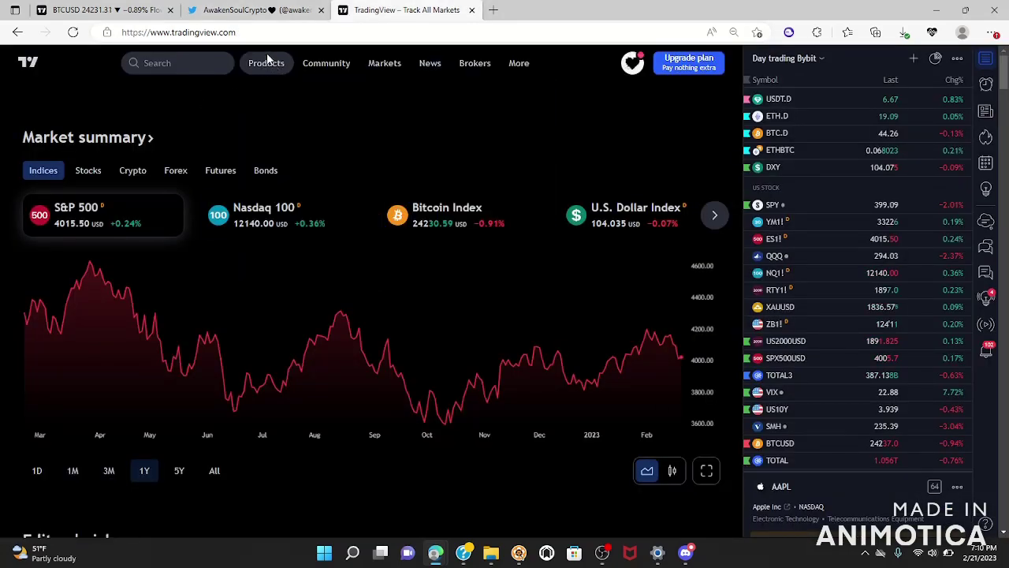
{"action": "mouse_move", "coordinate": [268, 63]}
{"action": "left_click", "coordinate": [274, 96]}
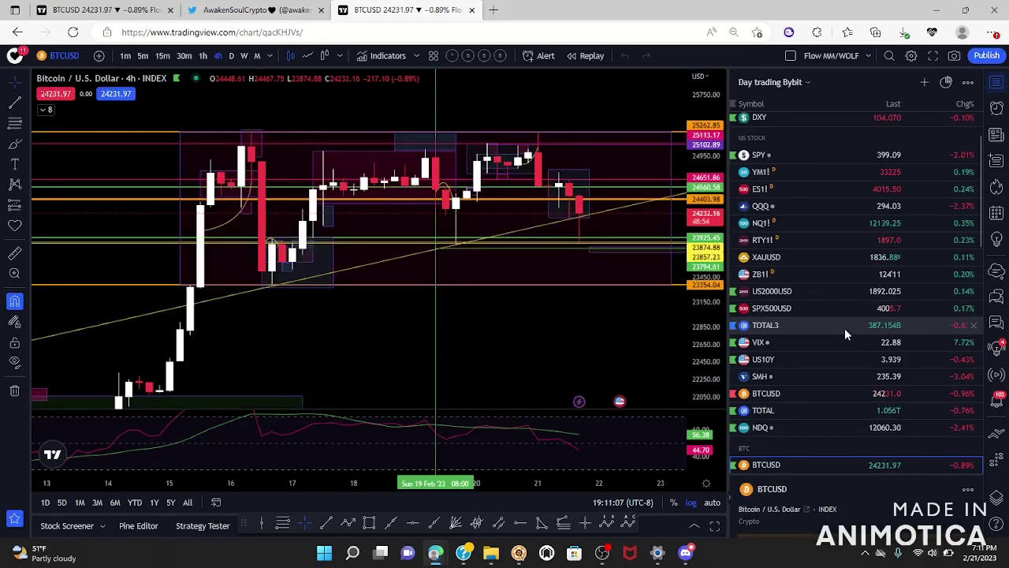
{"action": "left_click", "coordinate": [870, 56]}
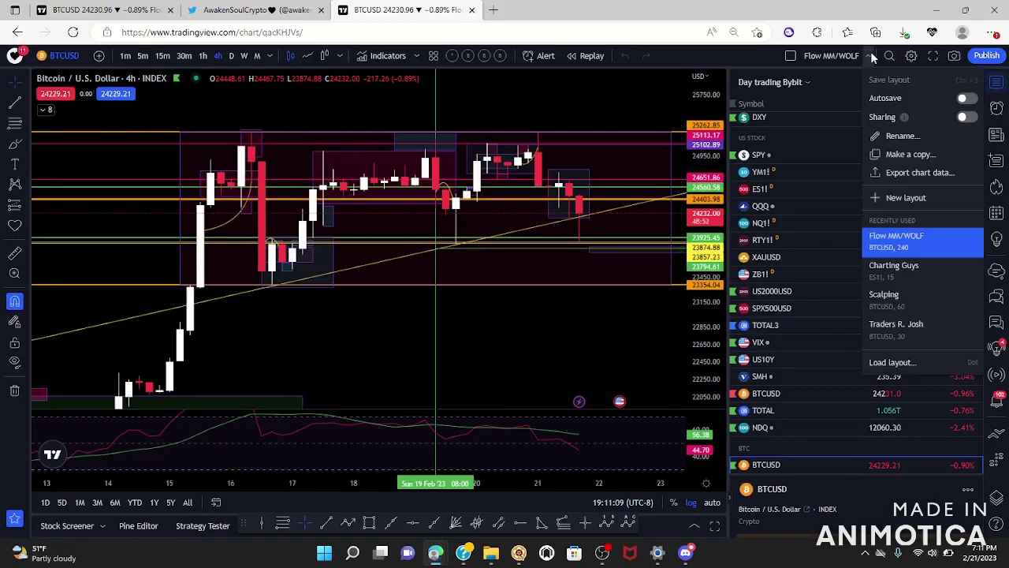
{"action": "left_click", "coordinate": [907, 294]}
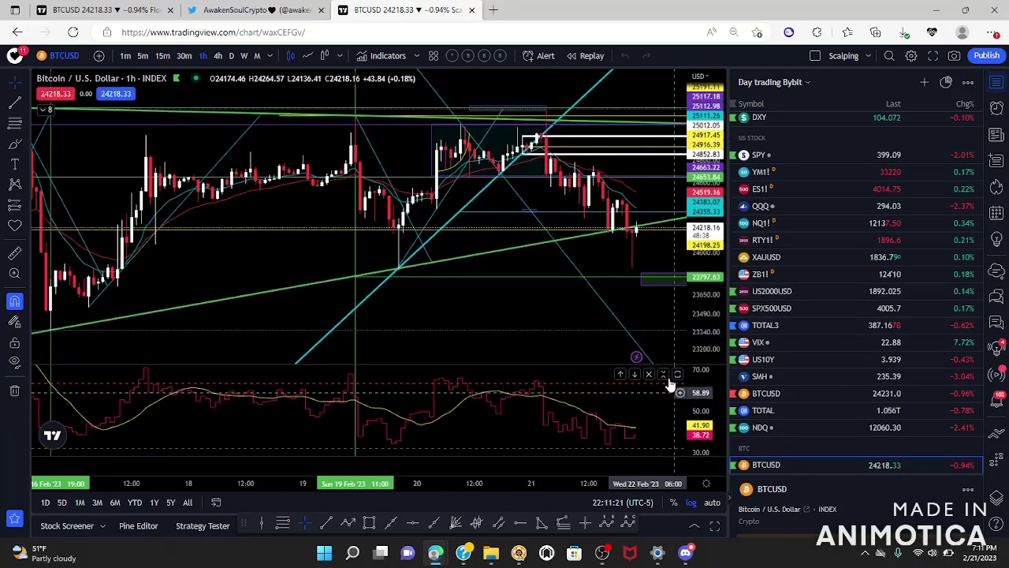
Step: Collapse the RSI pane below the price chart and hide the Day trading Bybit watchlist
{"action": "left_click", "coordinate": [663, 375]}
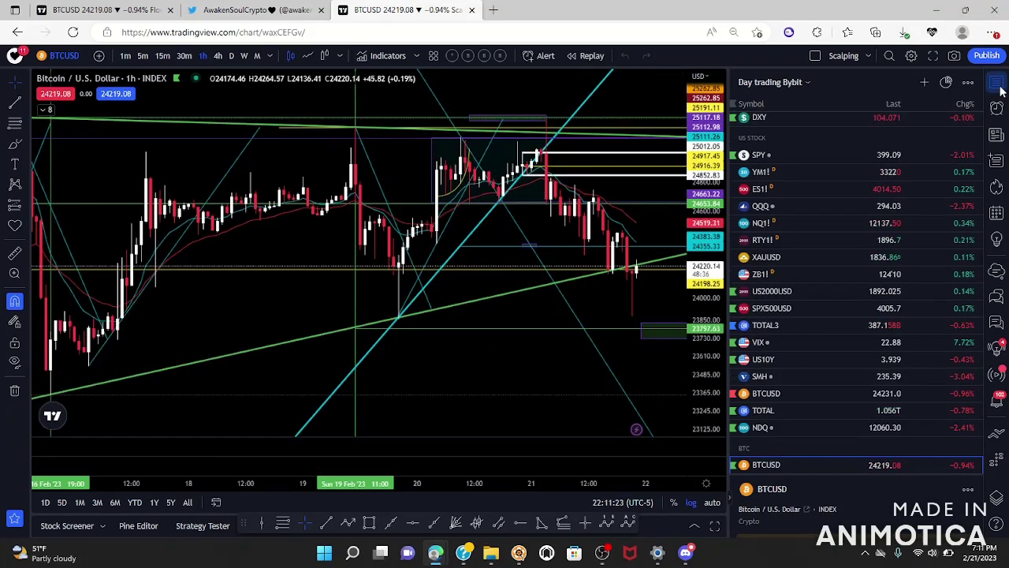
{"action": "left_click", "coordinate": [998, 86]}
{"action": "left_click", "coordinate": [998, 85]}
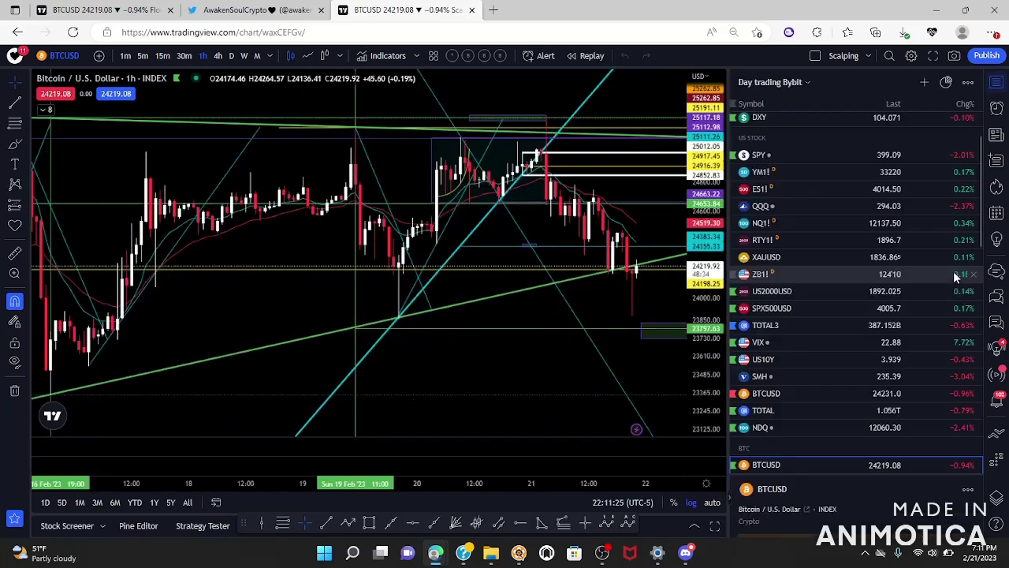
{"action": "scroll", "coordinate": [885, 239], "scroll_direction": "down", "scroll_amount": 2}
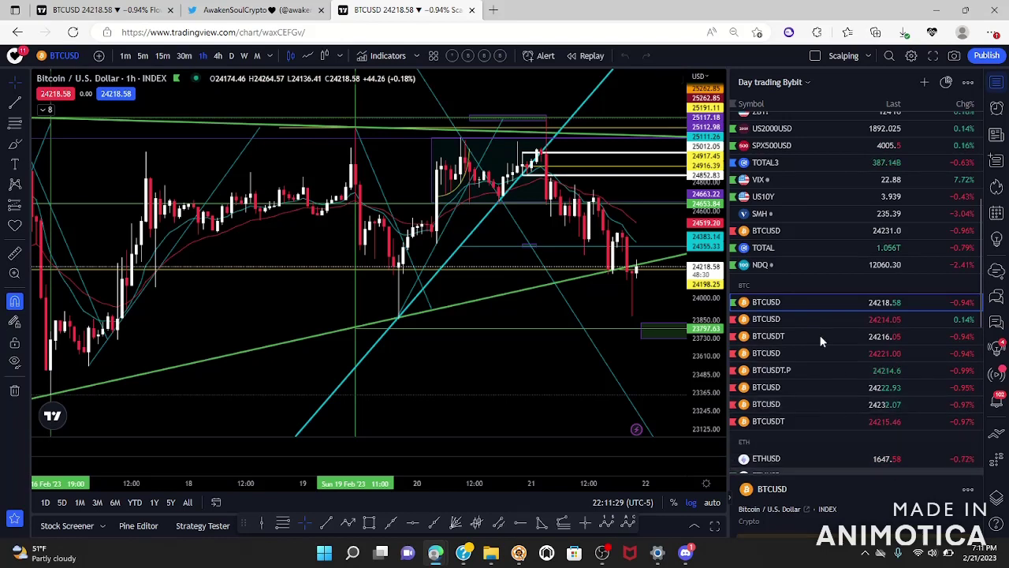
{"action": "left_click", "coordinate": [999, 84]}
Step: Remove all existing drawings from the Scalping chart while keeping its indicators
{"action": "left_click_drag", "start_coordinate": [756, 372], "coordinate": [614, 369]}
{"action": "left_click", "coordinate": [15, 389]}
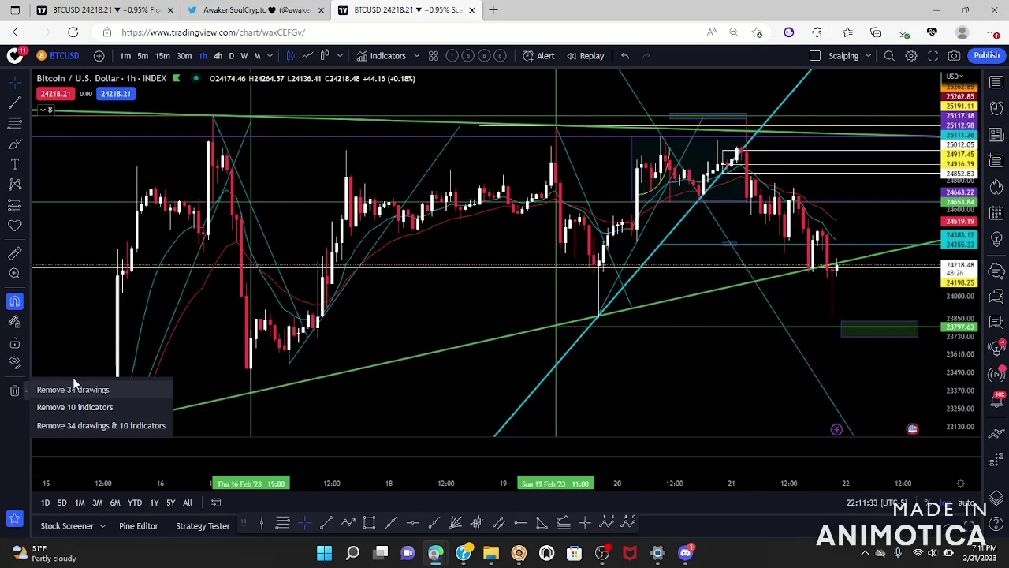
{"action": "left_click", "coordinate": [73, 390]}
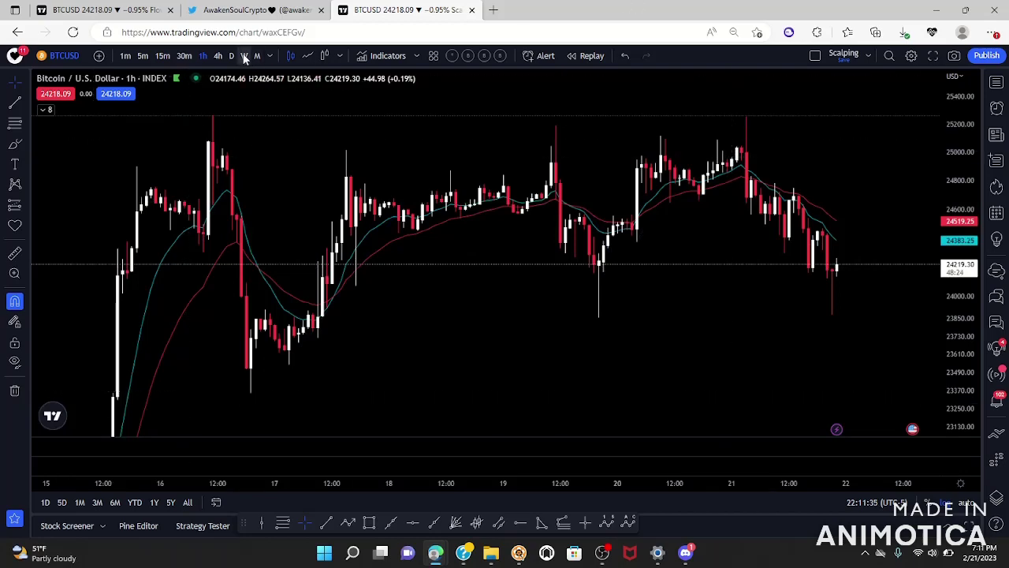
Step: Switch the BTCUSD chart to the weekly timeframe and show the hidden Pivots HL indicator
{"action": "left_click_drag", "start_coordinate": [963, 153], "coordinate": [964, 476]}
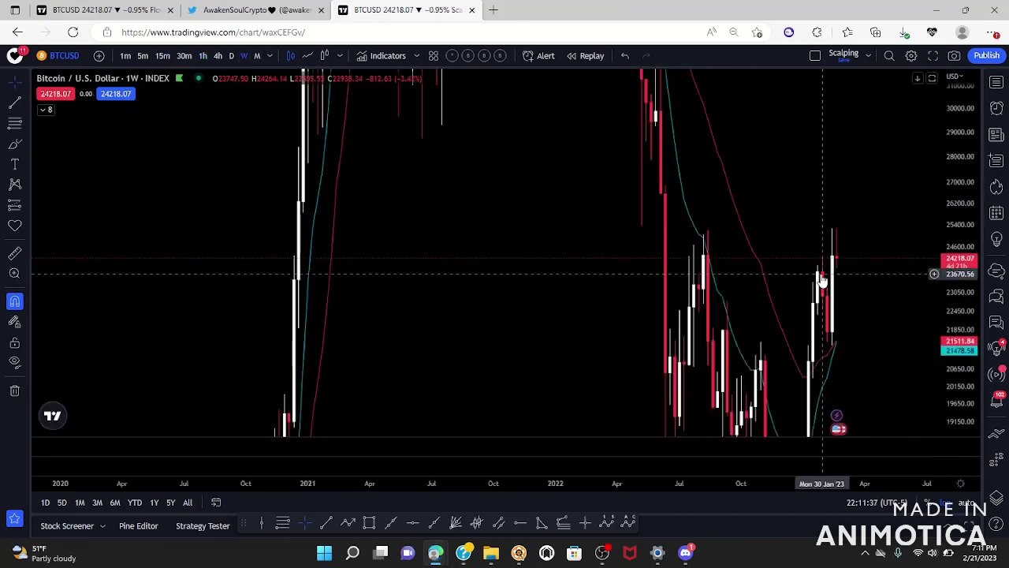
{"action": "scroll", "coordinate": [823, 281], "scroll_direction": "up", "scroll_amount": 7}
{"action": "left_click_drag", "start_coordinate": [963, 139], "coordinate": [963, 351]}
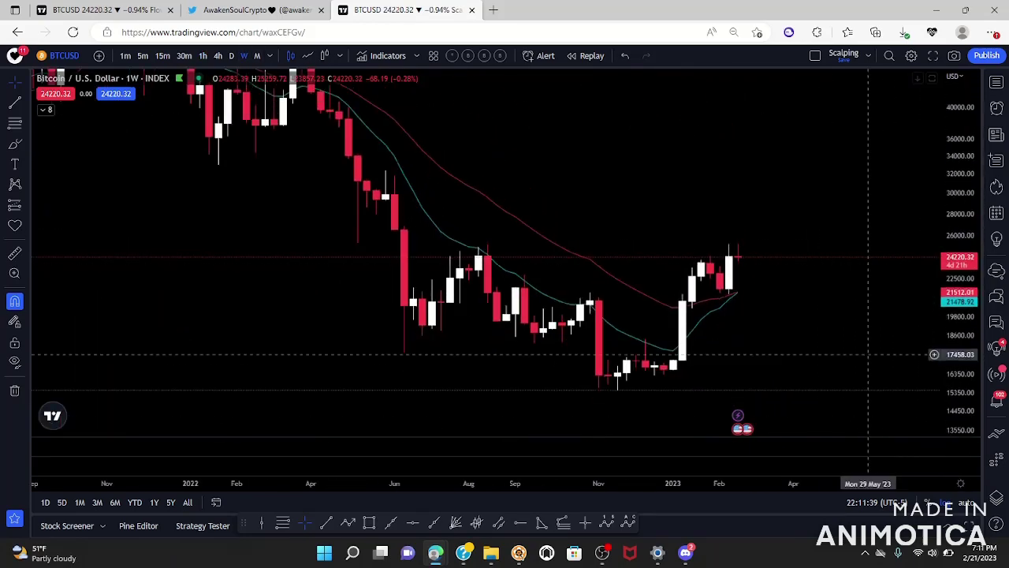
{"action": "scroll", "coordinate": [851, 354], "scroll_direction": "up", "scroll_amount": 3}
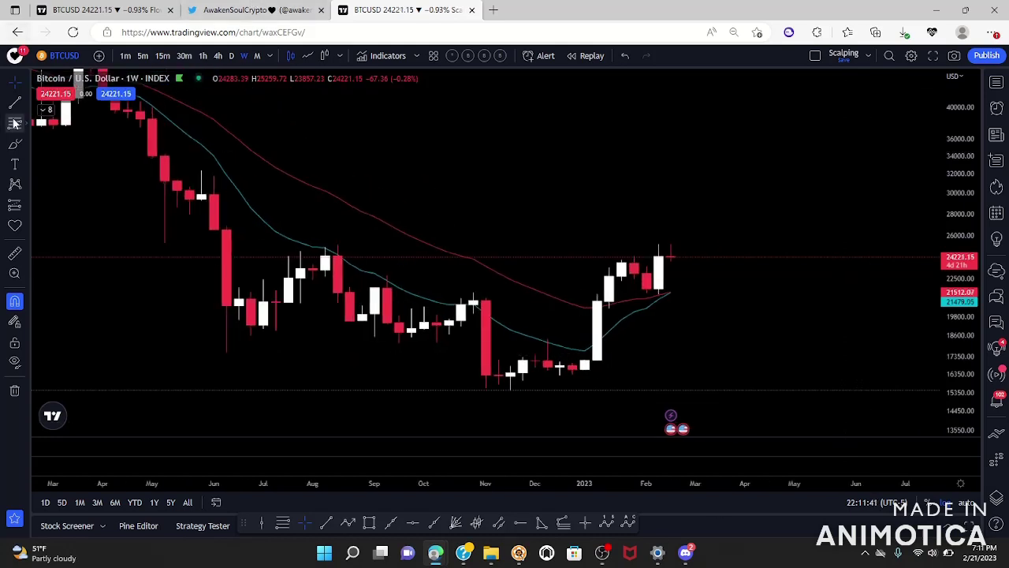
{"action": "left_click", "coordinate": [46, 110]}
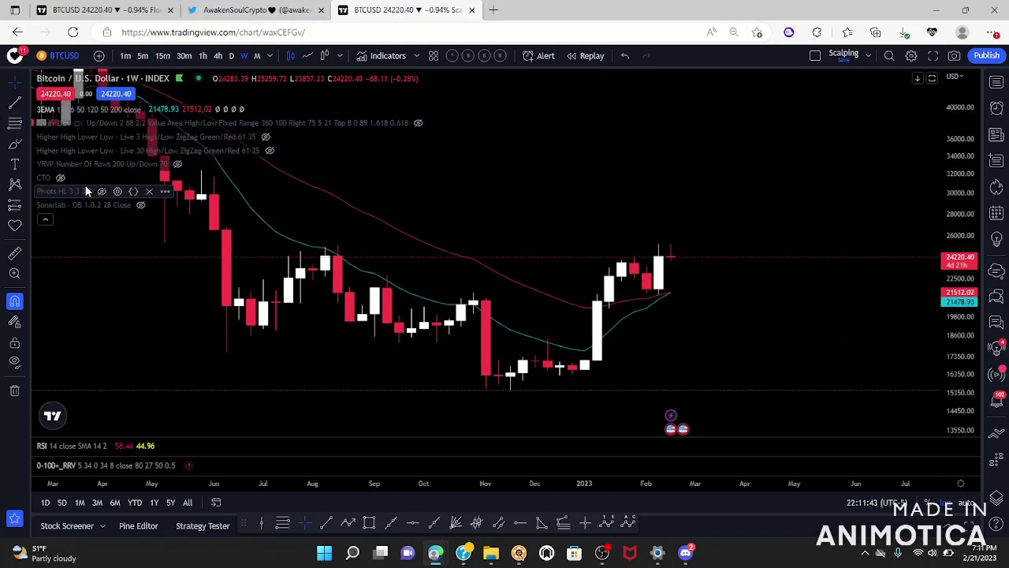
{"action": "left_click", "coordinate": [101, 191]}
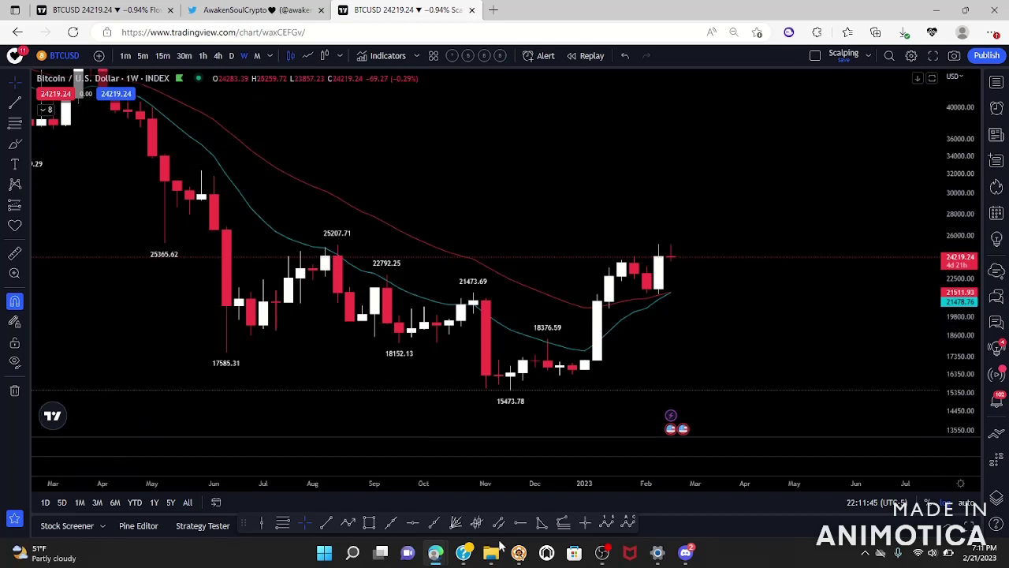
Step: Draw horizontal lines at the February 2023 high of 25262.85 and the February low of 21370.29
{"action": "left_click", "coordinate": [412, 523]}
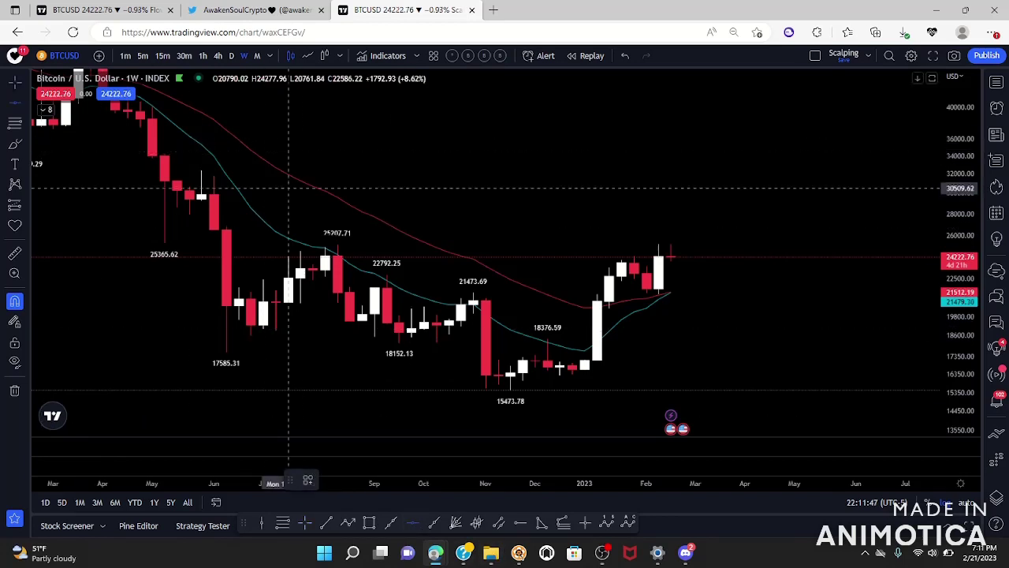
{"action": "left_click", "coordinate": [338, 245]}
{"action": "left_click_drag", "start_coordinate": [486, 245], "coordinate": [670, 245]}
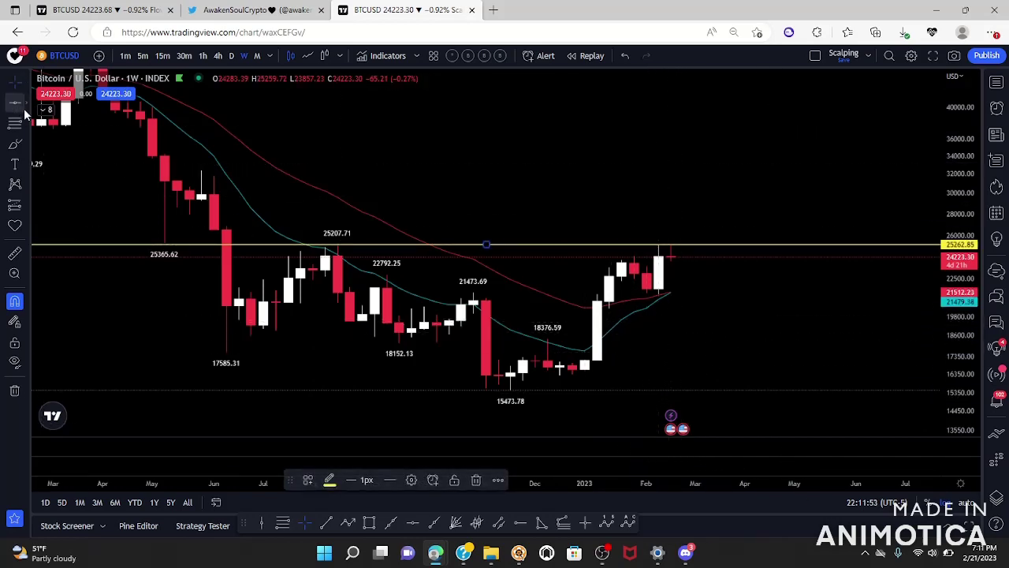
{"action": "left_click", "coordinate": [19, 104]}
{"action": "left_click", "coordinate": [662, 293]}
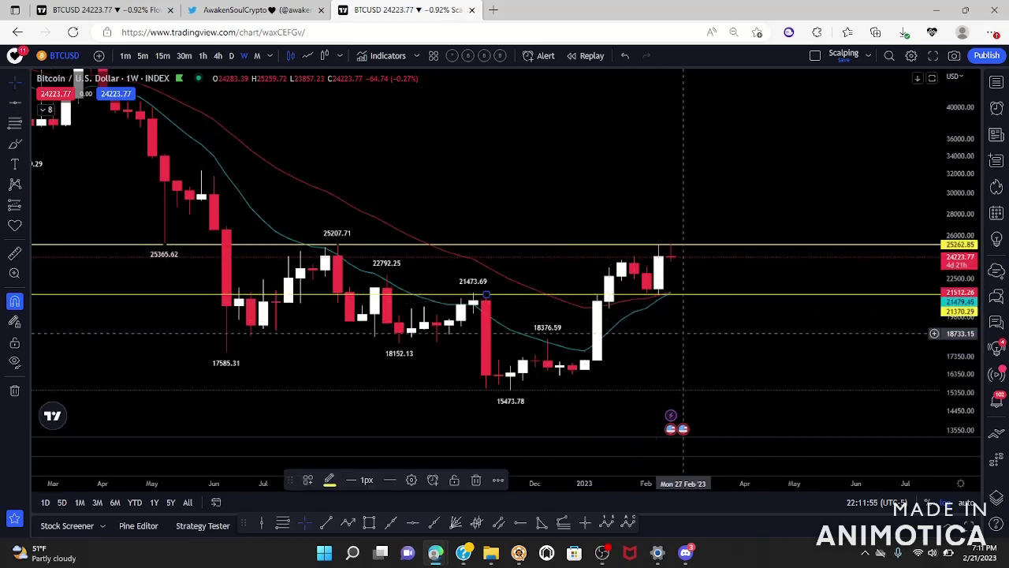
Step: Recolour the two horizontal lines at 25262.85 and 21370.29 from yellow to orange
{"action": "left_click_drag", "start_coordinate": [682, 288], "coordinate": [676, 261]}
{"action": "left_click", "coordinate": [569, 221]}
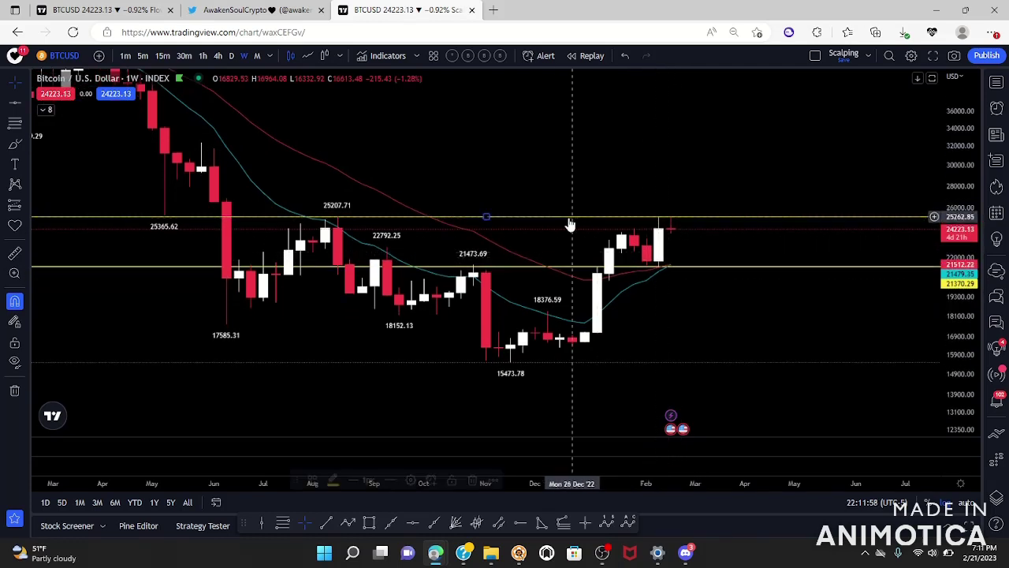
{"action": "left_click", "coordinate": [330, 481]}
{"action": "left_click", "coordinate": [356, 357]}
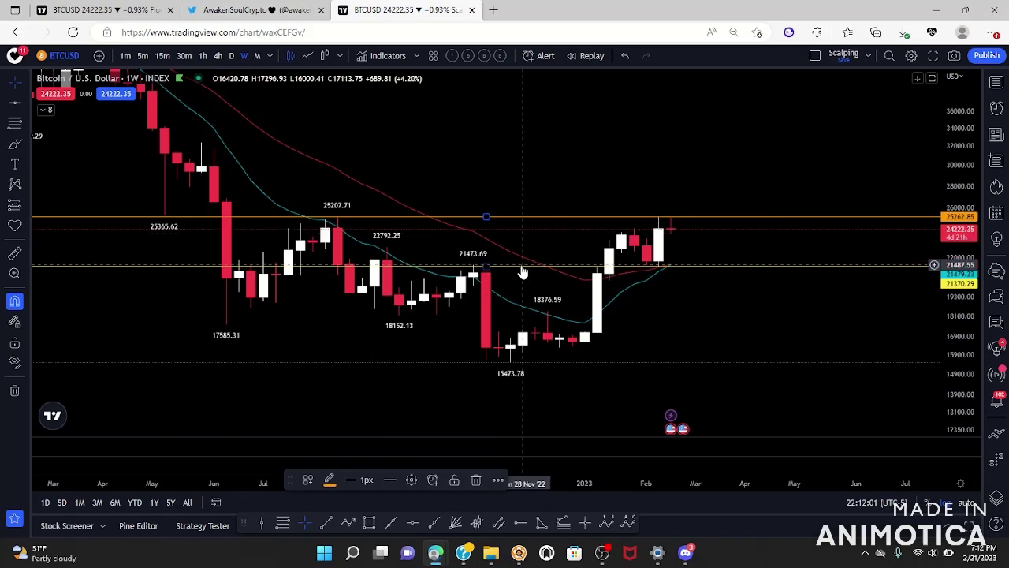
{"action": "left_click", "coordinate": [330, 481]}
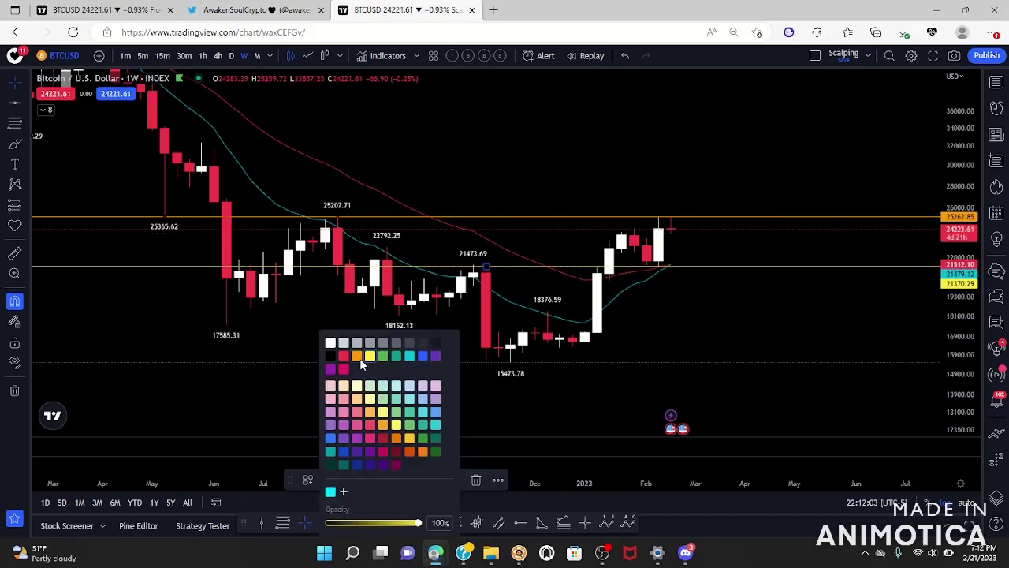
{"action": "left_click", "coordinate": [356, 356]}
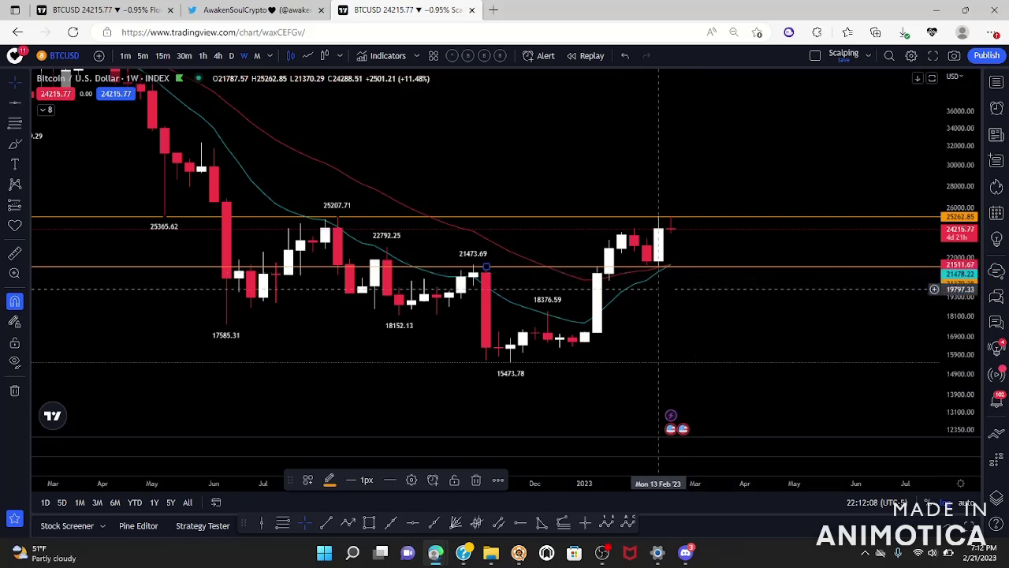
Step: On the daily timeframe, draw a horizontal line at 23354.04 and colour it yellow
{"action": "left_click", "coordinate": [232, 56]}
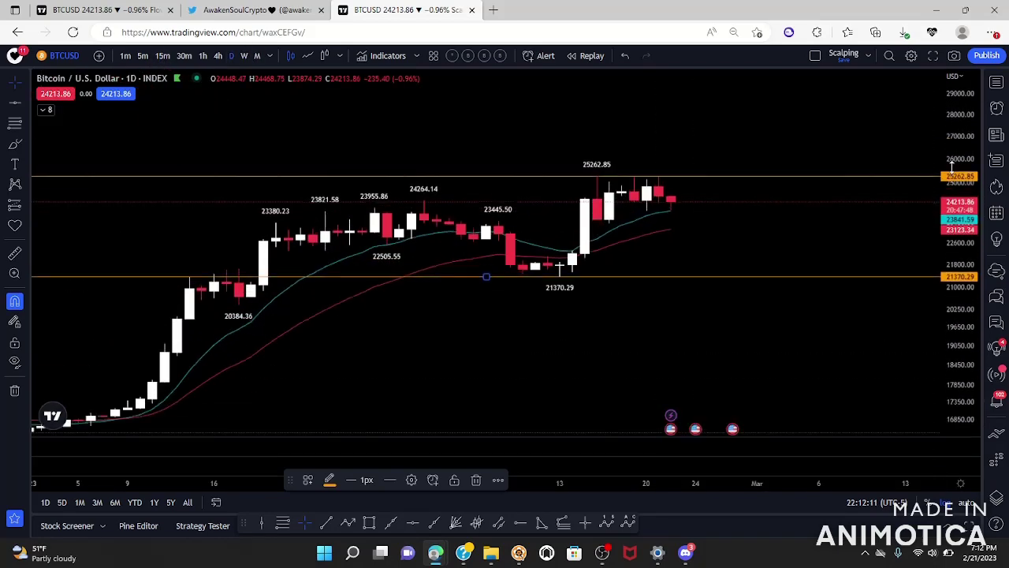
{"action": "scroll", "coordinate": [807, 213], "scroll_direction": "up", "scroll_amount": 4}
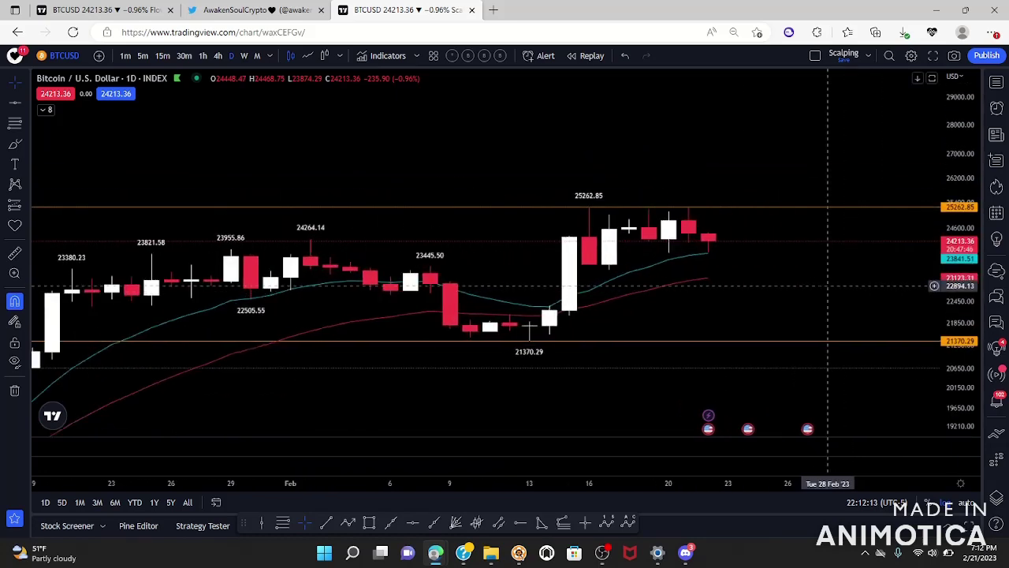
{"action": "left_click", "coordinate": [14, 102]}
{"action": "left_click", "coordinate": [486, 213]}
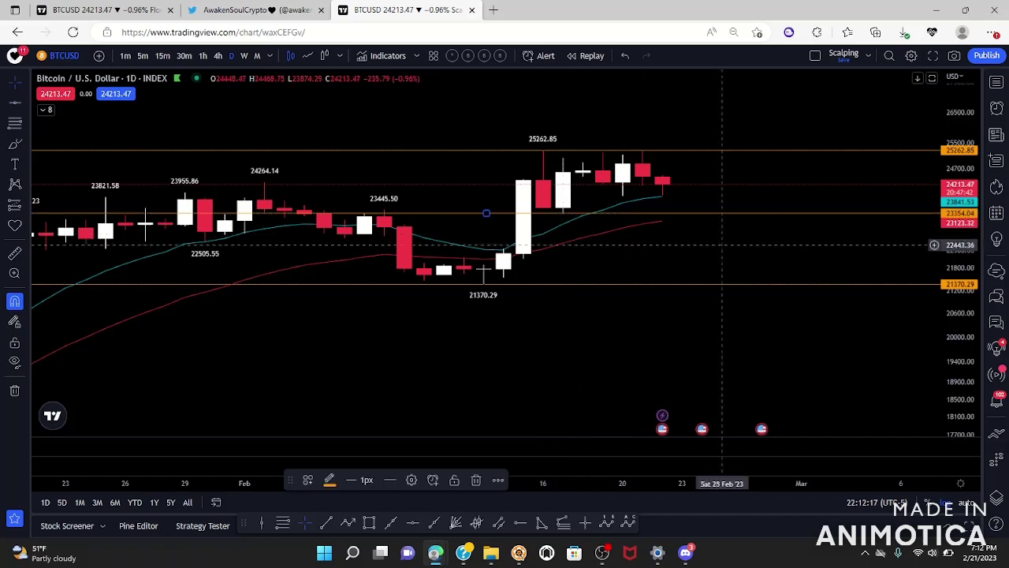
{"action": "left_click", "coordinate": [331, 479]}
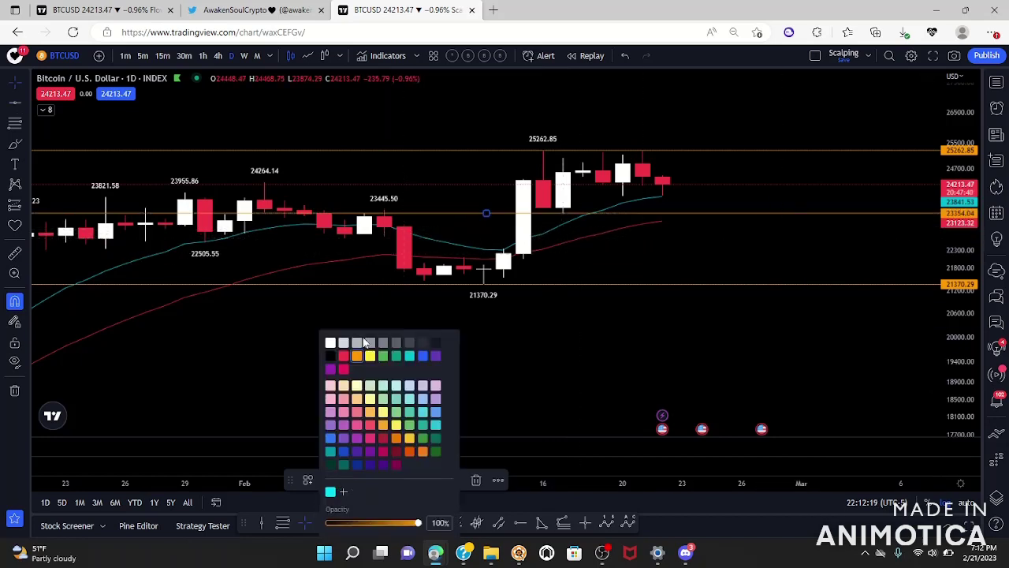
{"action": "left_click", "coordinate": [376, 356]}
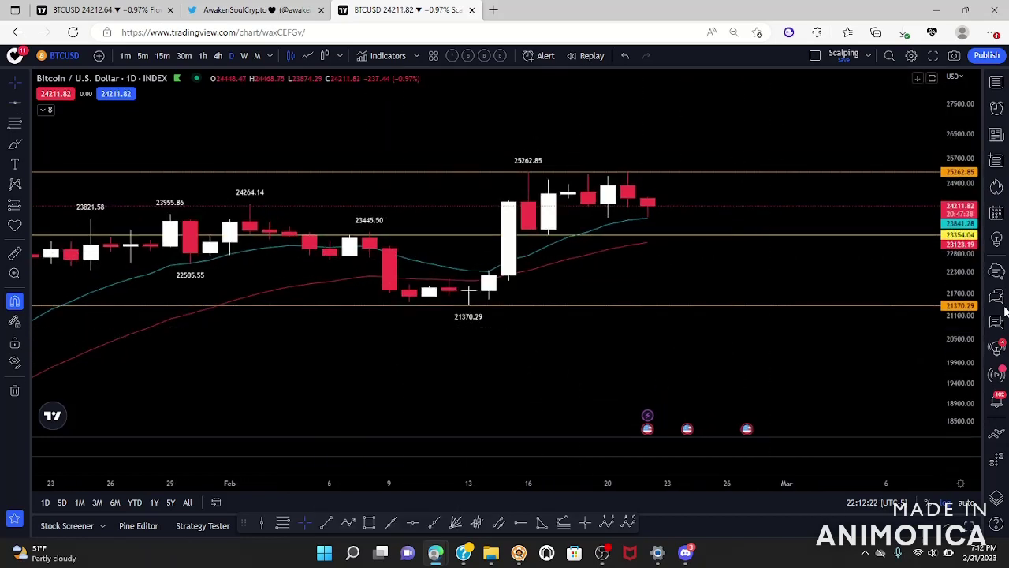
Step: Draw a yellow horizontal line at the low of the 21 February daily candle, 24159.75
{"action": "left_click_drag", "start_coordinate": [961, 347], "coordinate": [958, 178]}
{"action": "left_click_drag", "start_coordinate": [767, 158], "coordinate": [799, 264]}
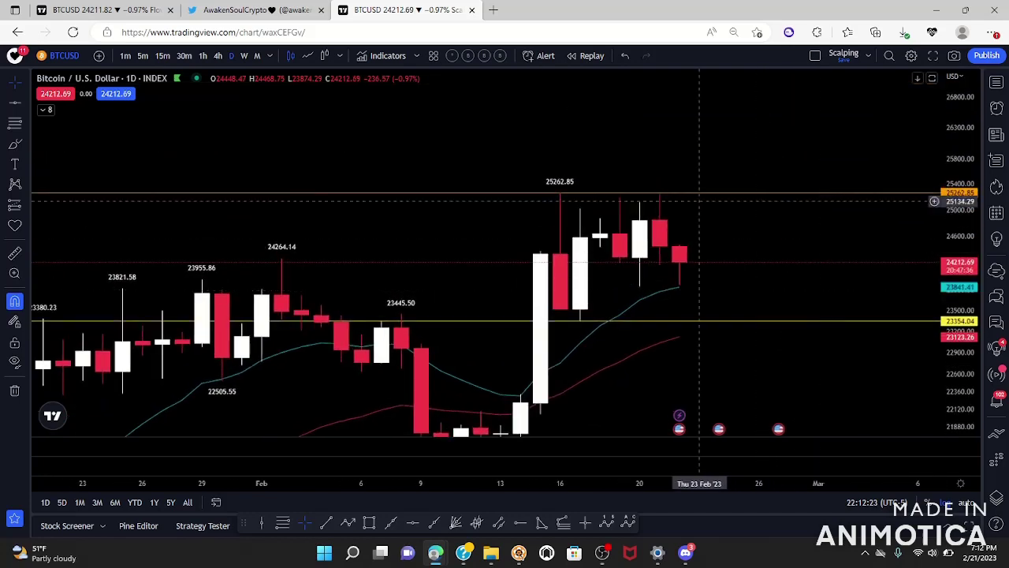
{"action": "left_click", "coordinate": [14, 105]}
{"action": "left_click", "coordinate": [658, 270]}
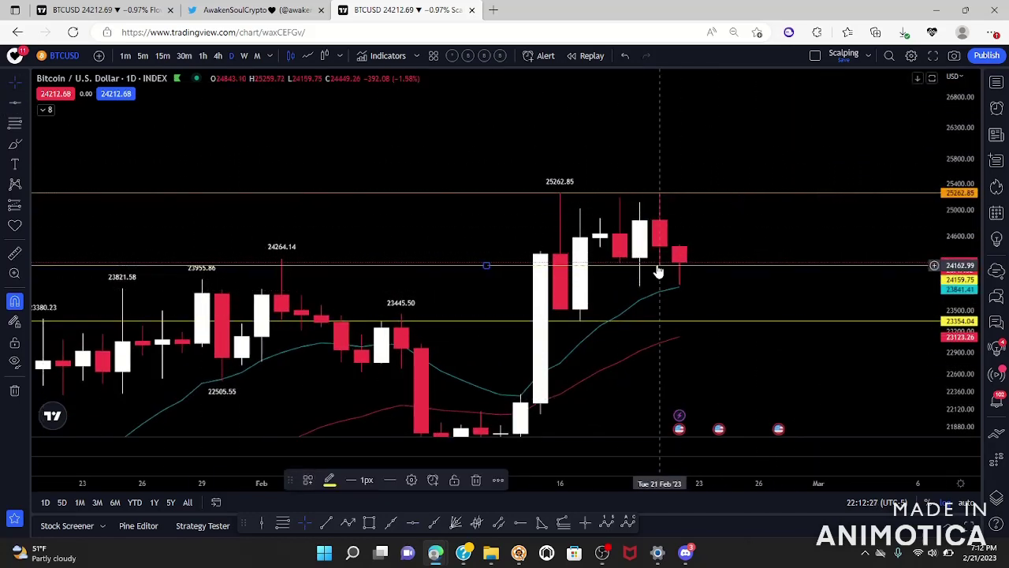
{"action": "left_click_drag", "start_coordinate": [486, 266], "coordinate": [659, 266]}
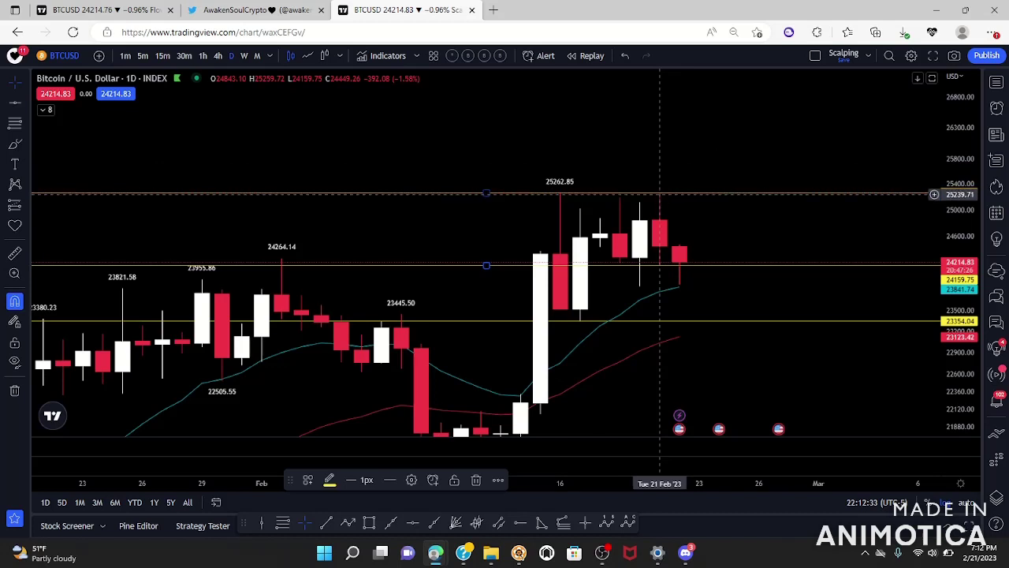
Step: Draw a horizontal ray from the 21 February candle's high at 25259.72 and colour it yellow
{"action": "left_click", "coordinate": [519, 522]}
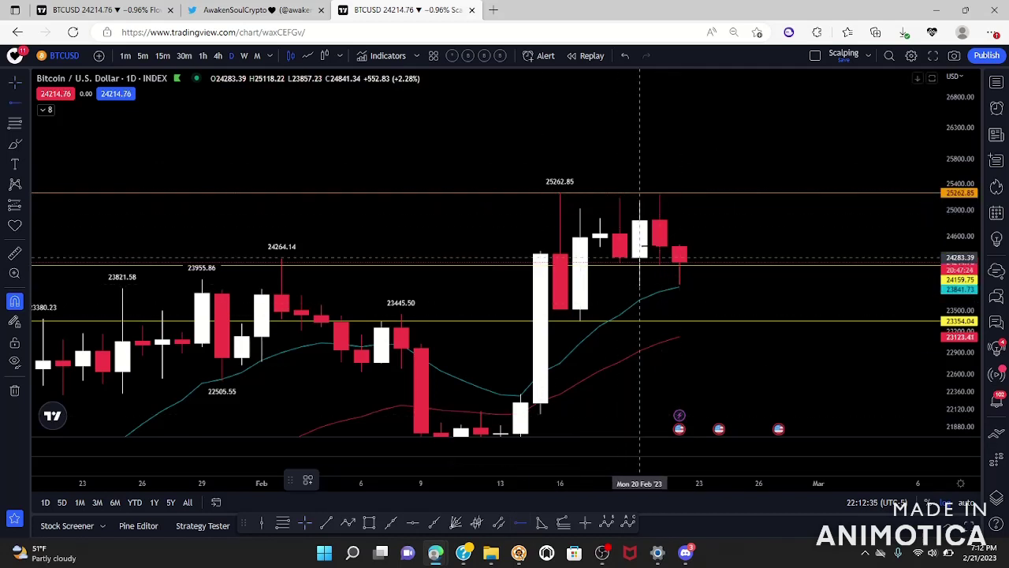
{"action": "left_click", "coordinate": [659, 194]}
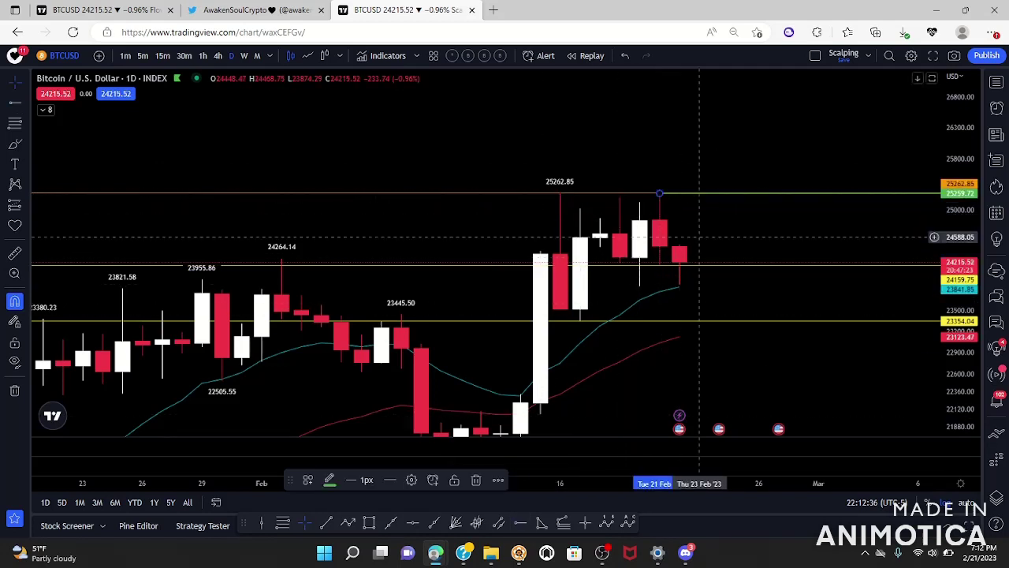
{"action": "left_click", "coordinate": [330, 480]}
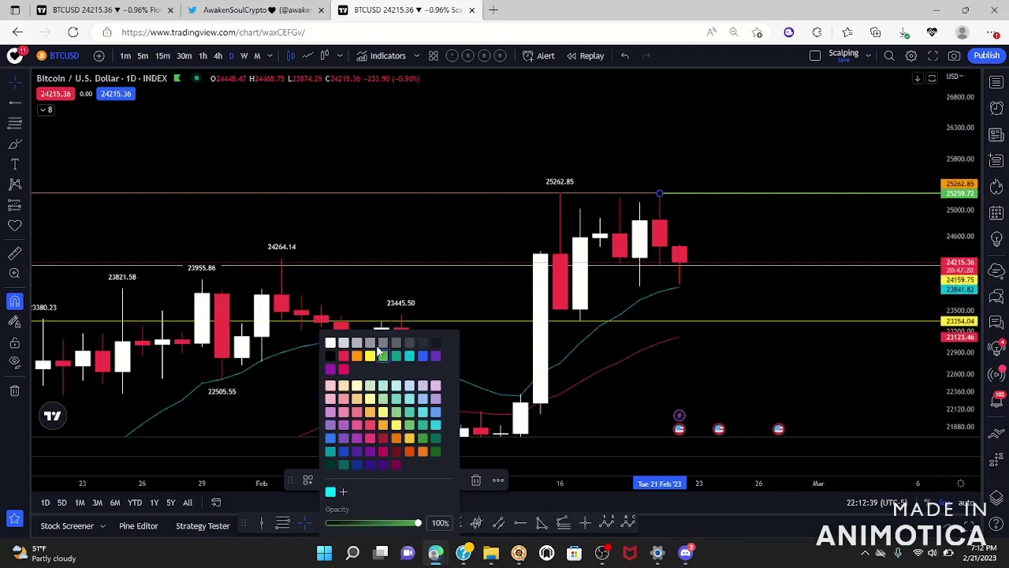
{"action": "left_click", "coordinate": [370, 358]}
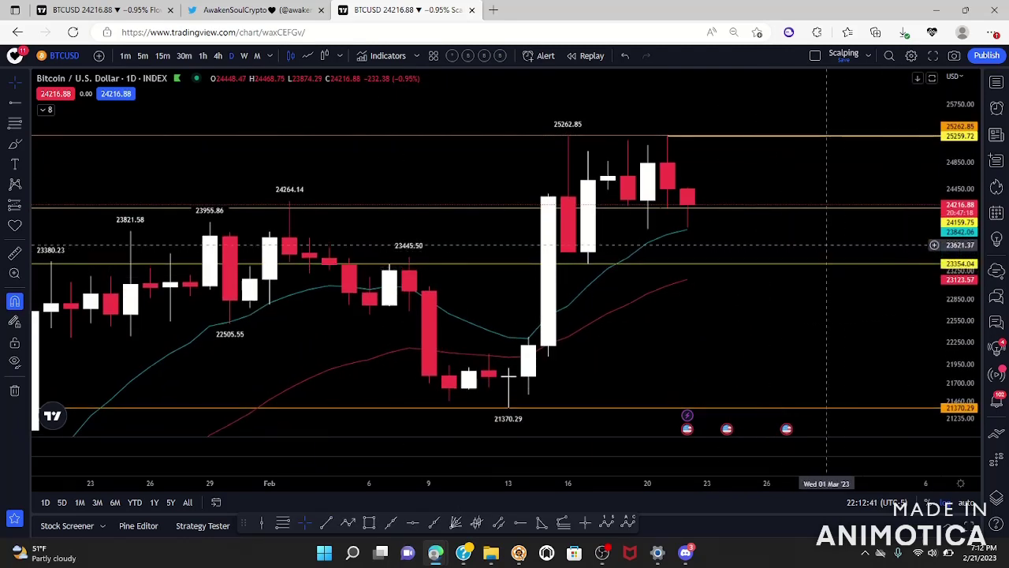
{"action": "left_click", "coordinate": [219, 55]}
{"action": "scroll", "coordinate": [817, 282], "scroll_direction": "down", "scroll_amount": 5}
{"action": "left_click", "coordinate": [231, 55]}
Step: Show both hidden Higher High Lower Low - Live indicators on the daily chart
{"action": "scroll", "coordinate": [705, 339], "scroll_direction": "down", "scroll_amount": 10}
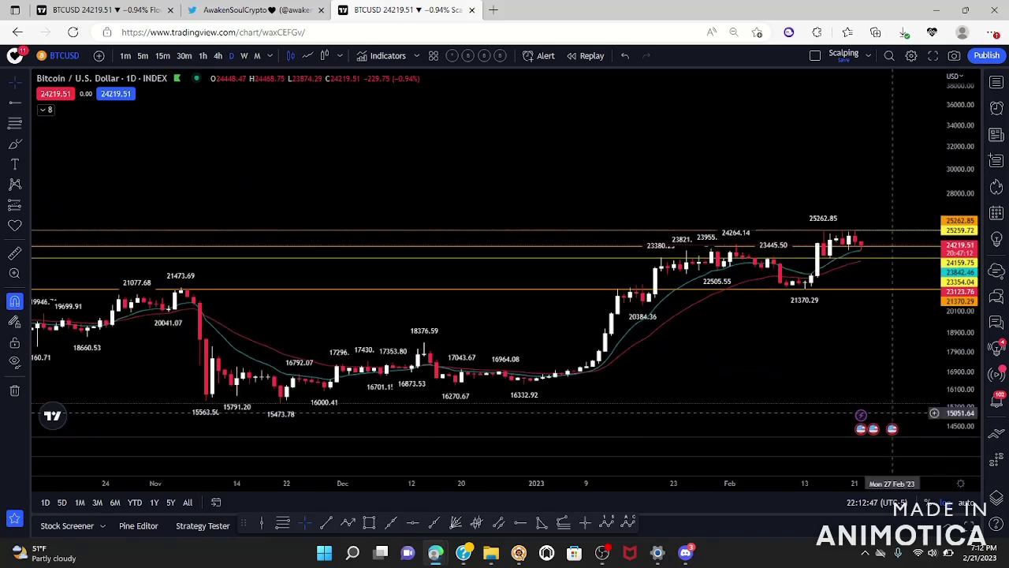
{"action": "left_click", "coordinate": [45, 110]}
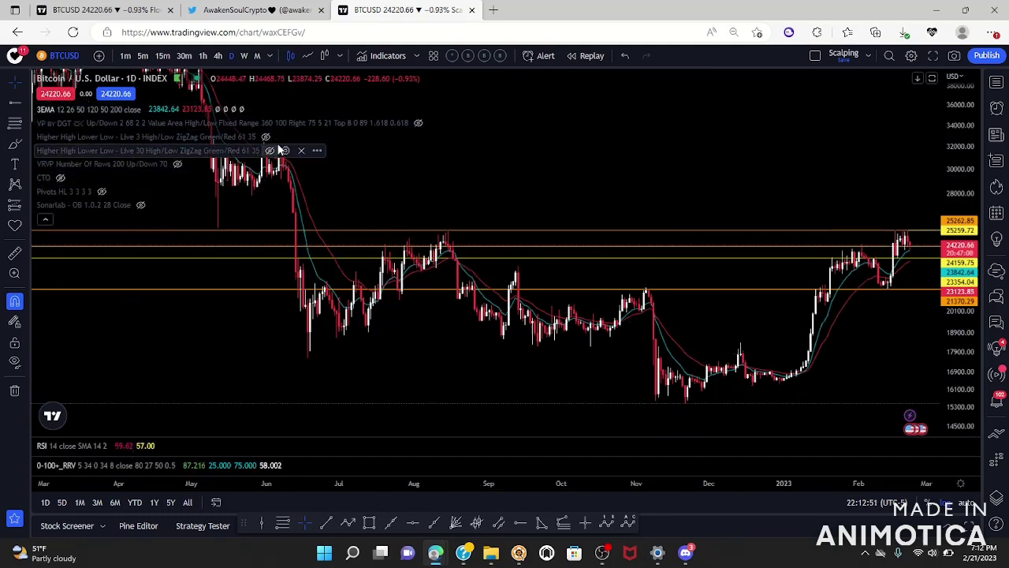
{"action": "left_click", "coordinate": [266, 138]}
{"action": "left_click", "coordinate": [269, 150]}
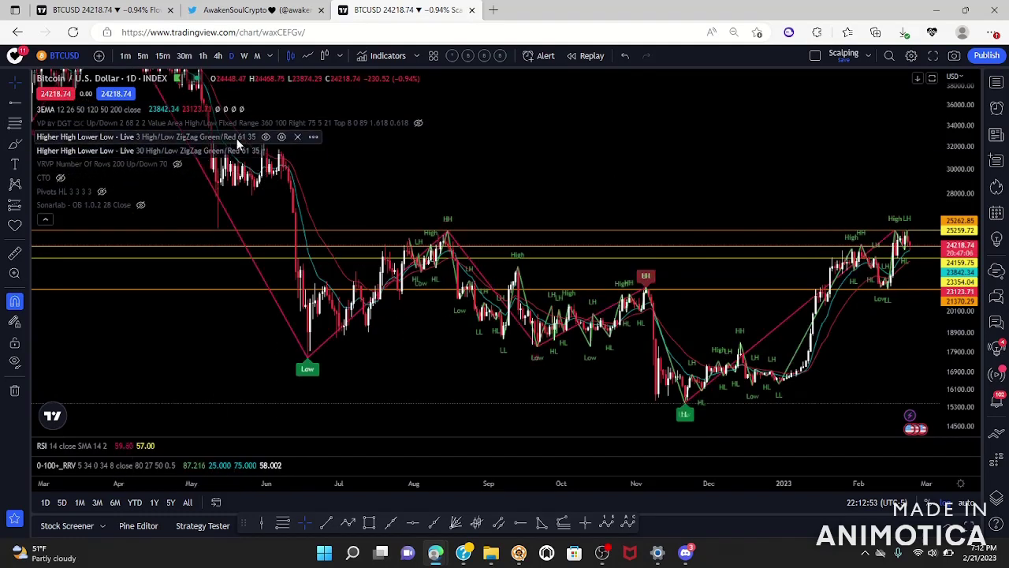
Step: Set the ZigZag Period of the first Higher High Lower Low - Live indicator to 6 and collapse the indicator list
{"action": "left_click", "coordinate": [281, 137]}
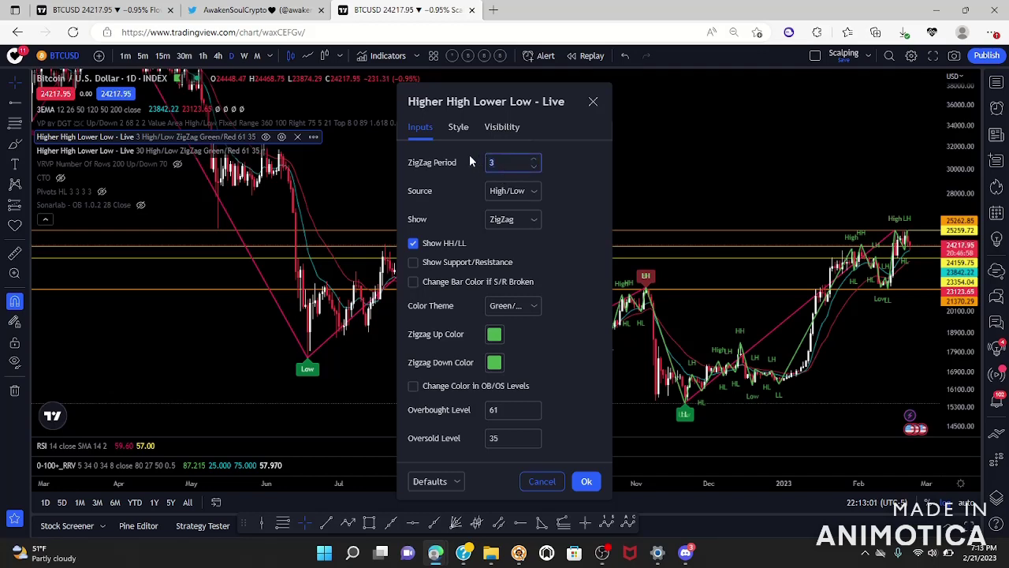
{"action": "type", "text": "6"}
{"action": "left_click", "coordinate": [588, 482]}
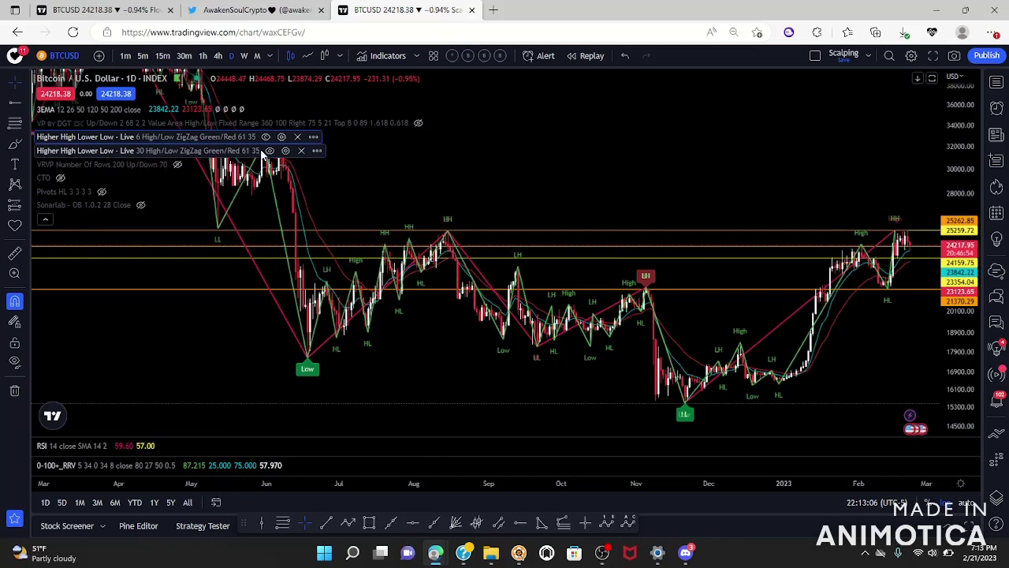
{"action": "left_click", "coordinate": [45, 218]}
Step: Draw a descending extended line from the mid-2022 lower high at 32384.54 through the 16 February 2023 high at 25262.85
{"action": "left_click_drag", "start_coordinate": [471, 359], "coordinate": [398, 317]}
{"action": "scroll", "coordinate": [865, 366], "scroll_direction": "down", "scroll_amount": 3}
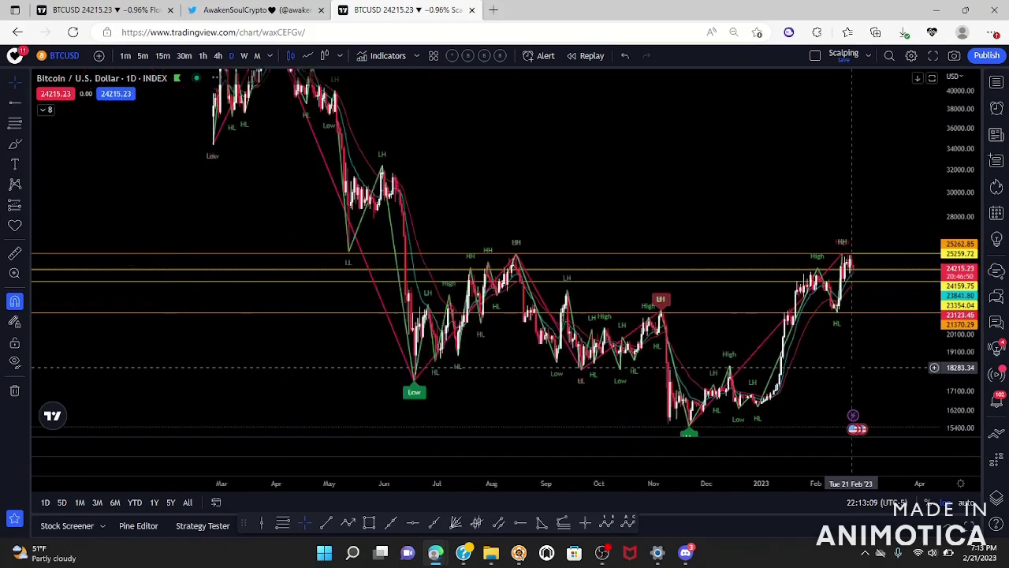
{"action": "left_click_drag", "start_coordinate": [871, 366], "coordinate": [808, 294]}
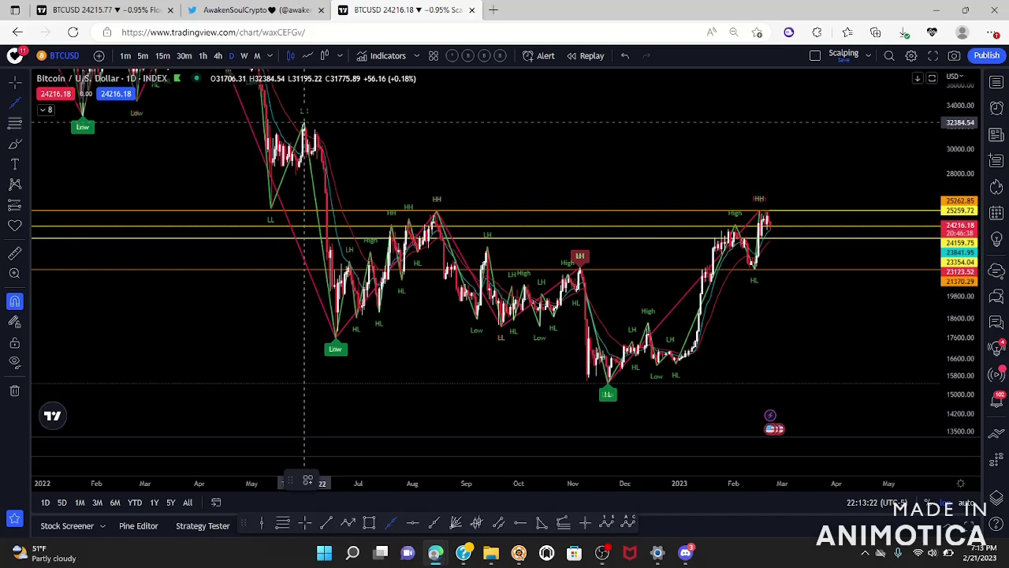
{"action": "left_click", "coordinate": [304, 123]}
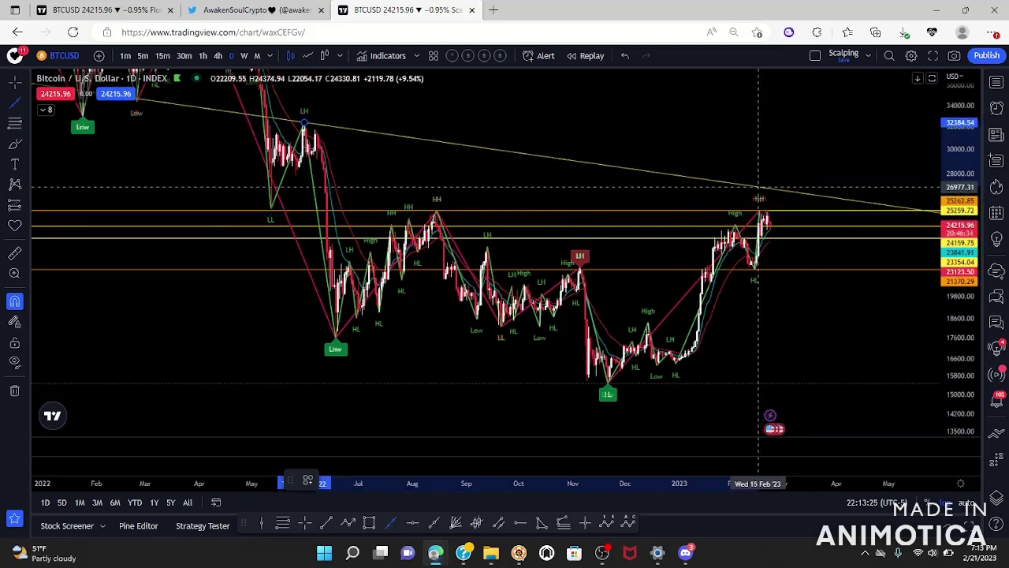
{"action": "left_click", "coordinate": [760, 211]}
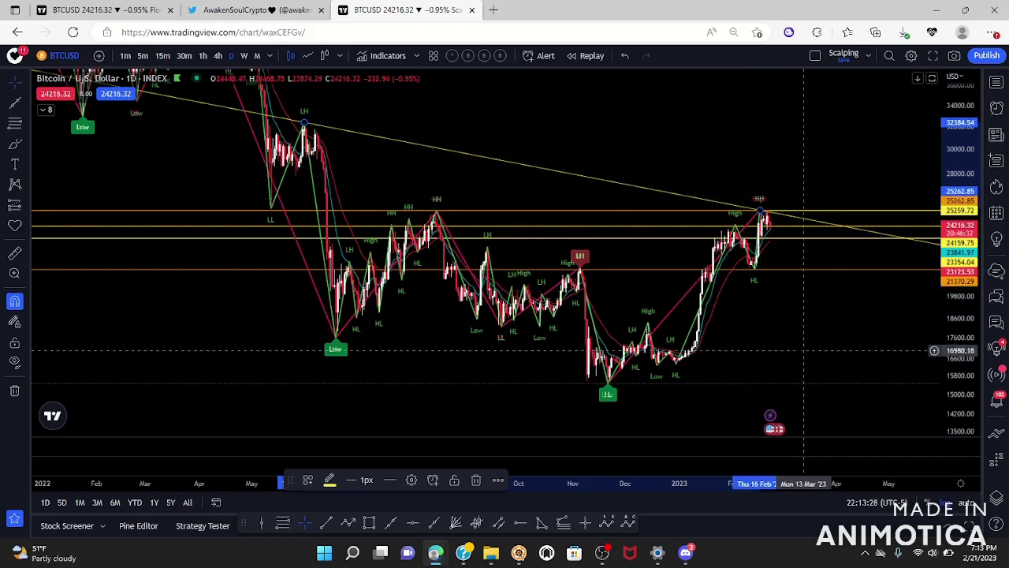
Step: Draw an ascending extended line from the 30 December 2022 low at 16332.92 through the 13 February 2023 low at 21370.29
{"action": "scroll", "coordinate": [810, 352], "scroll_direction": "up", "scroll_amount": 6}
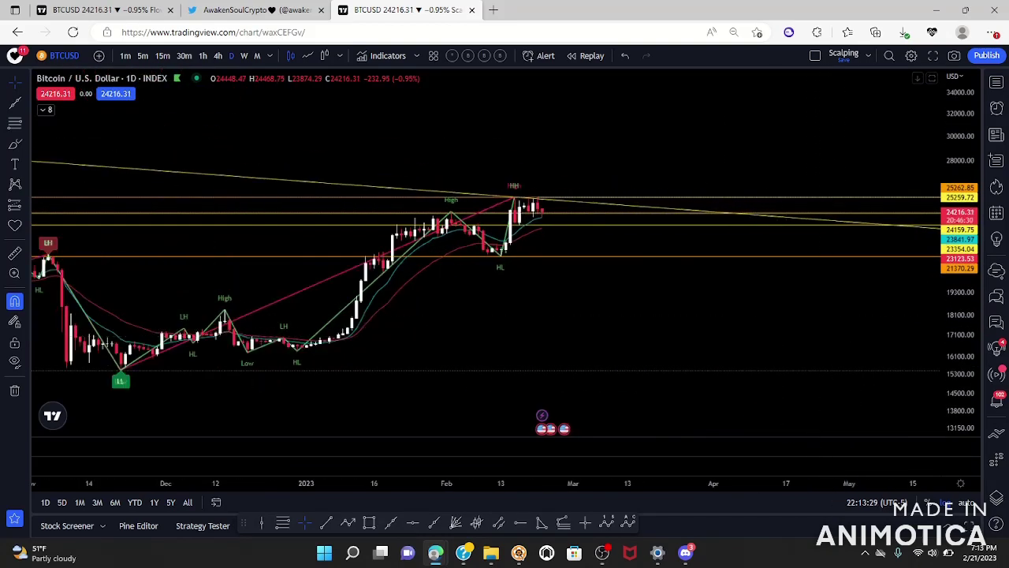
{"action": "left_click_drag", "start_coordinate": [963, 410], "coordinate": [948, 312]}
{"action": "left_click_drag", "start_coordinate": [754, 362], "coordinate": [842, 313]}
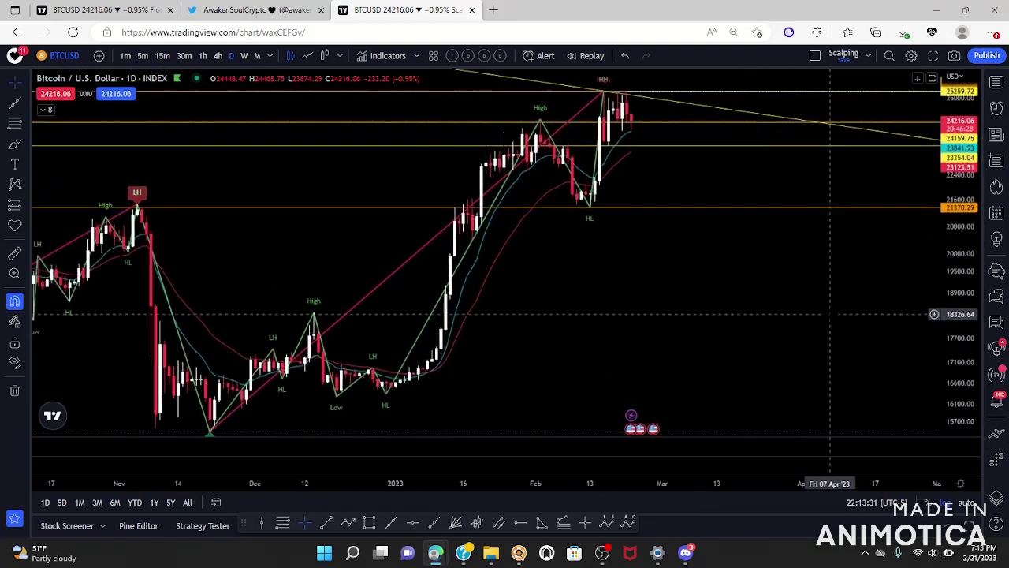
{"action": "scroll", "coordinate": [714, 201], "scroll_direction": "up", "scroll_amount": 1}
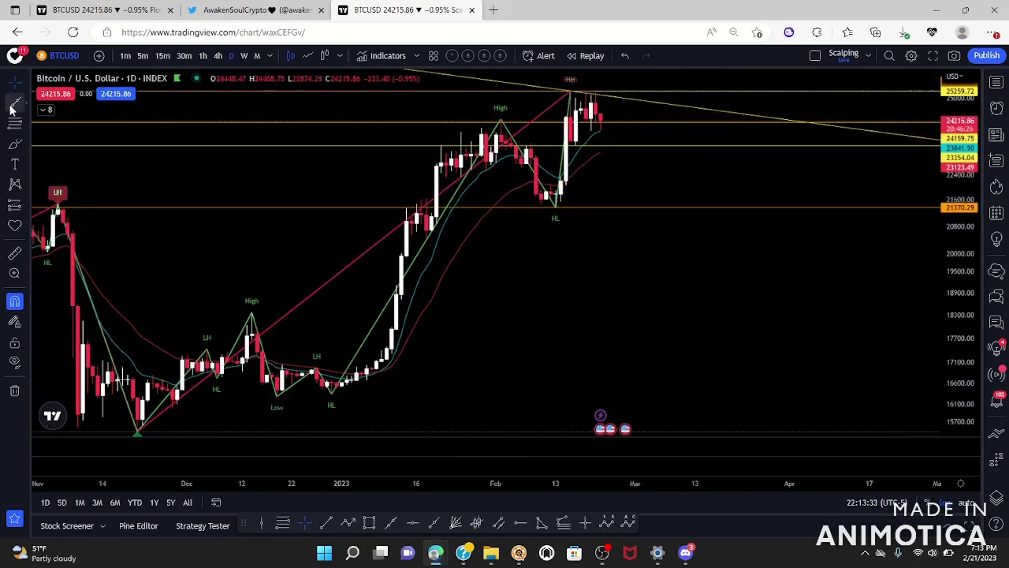
{"action": "left_click", "coordinate": [331, 394]}
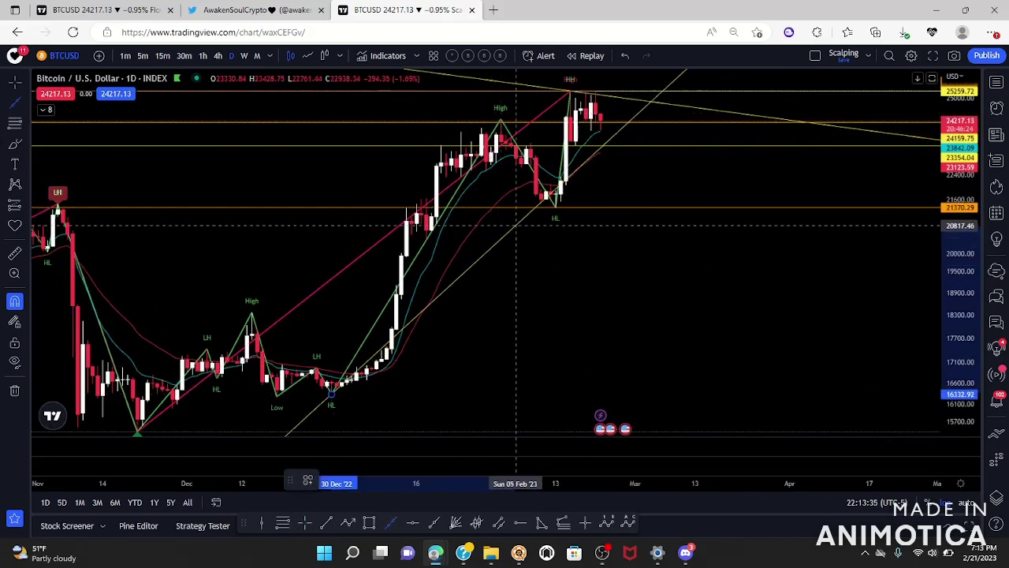
{"action": "left_click", "coordinate": [555, 213]}
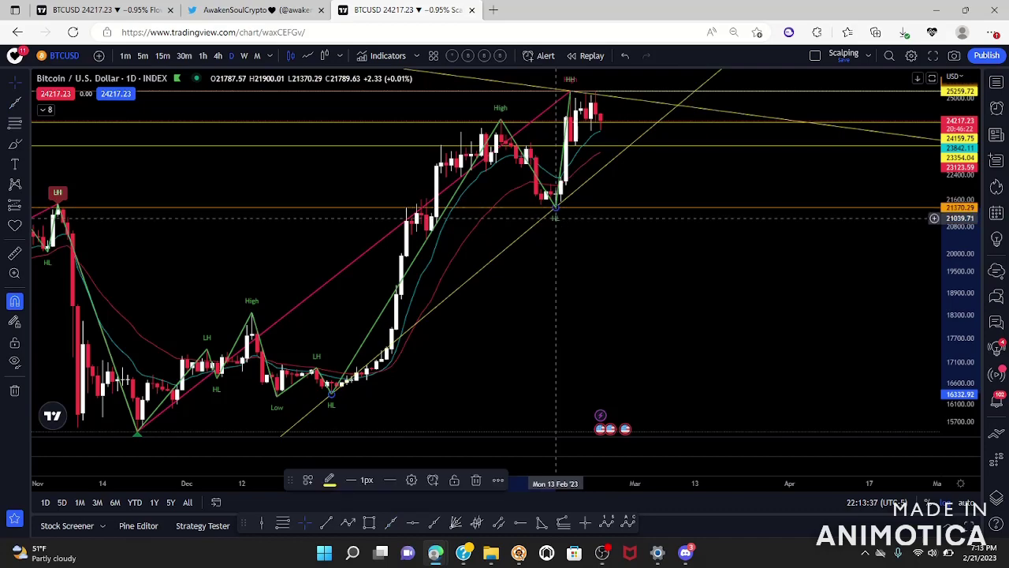
Step: Examine how the daily price moves between the descending and ascending trend lines up to their crossing
{"action": "left_click_drag", "start_coordinate": [641, 286], "coordinate": [778, 334]}
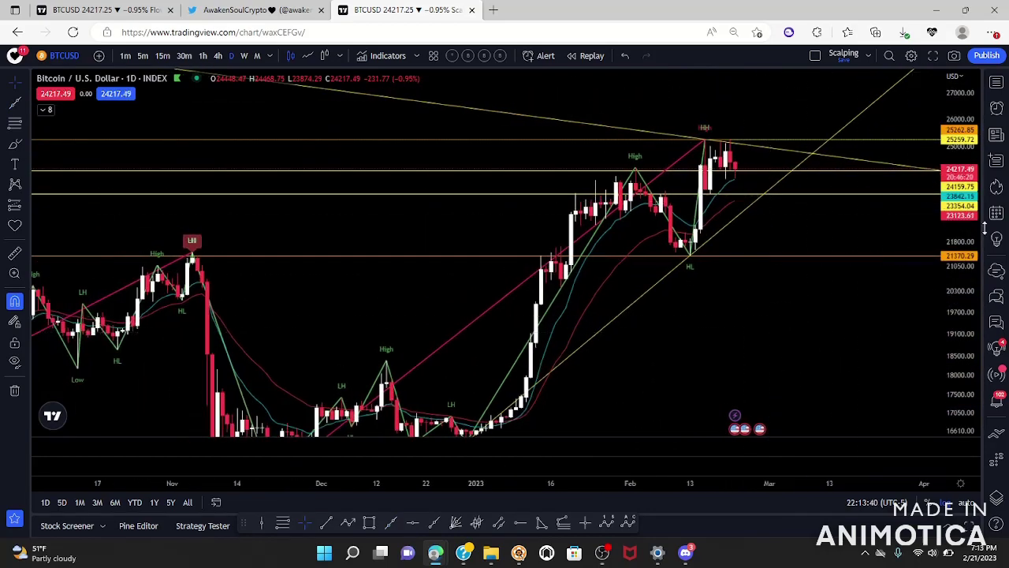
{"action": "scroll", "coordinate": [867, 315], "scroll_direction": "down", "scroll_amount": 5}
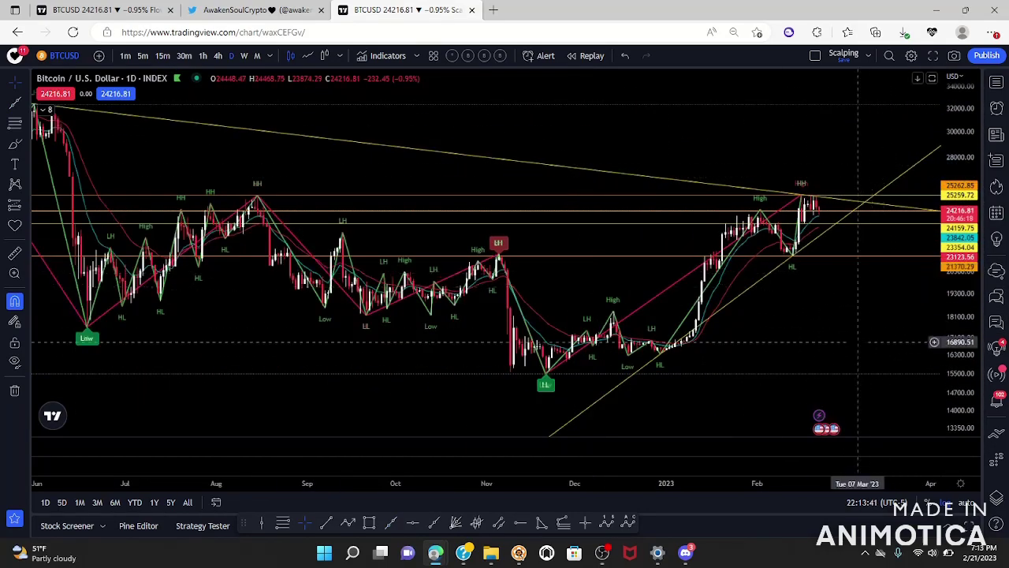
{"action": "left_click_drag", "start_coordinate": [858, 342], "coordinate": [703, 302]}
{"action": "scroll", "coordinate": [704, 302], "scroll_direction": "down", "scroll_amount": 6}
{"action": "scroll", "coordinate": [703, 302], "scroll_direction": "up", "scroll_amount": 5}
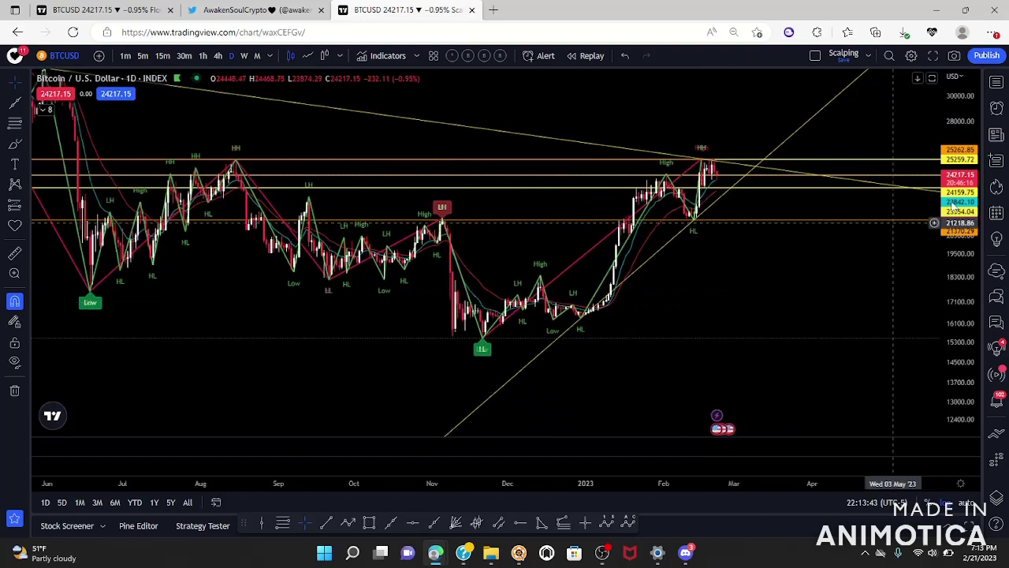
{"action": "left_click_drag", "start_coordinate": [775, 339], "coordinate": [824, 384]}
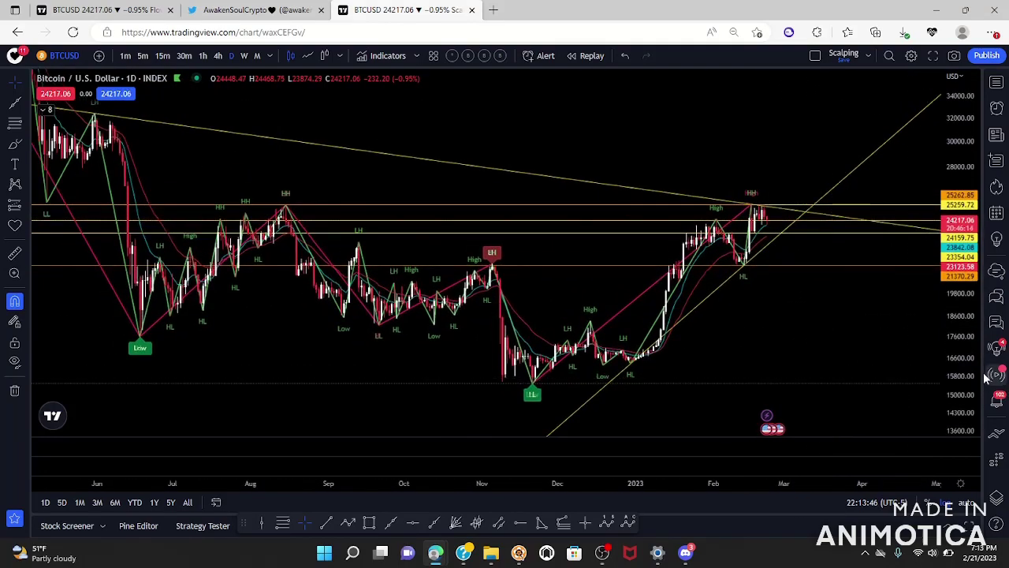
{"action": "left_click_drag", "start_coordinate": [962, 366], "coordinate": [947, 282]}
{"action": "left_click_drag", "start_coordinate": [806, 339], "coordinate": [878, 336]}
{"action": "scroll", "coordinate": [878, 336], "scroll_direction": "up", "scroll_amount": 5}
{"action": "scroll", "coordinate": [879, 335], "scroll_direction": "up", "scroll_amount": 2}
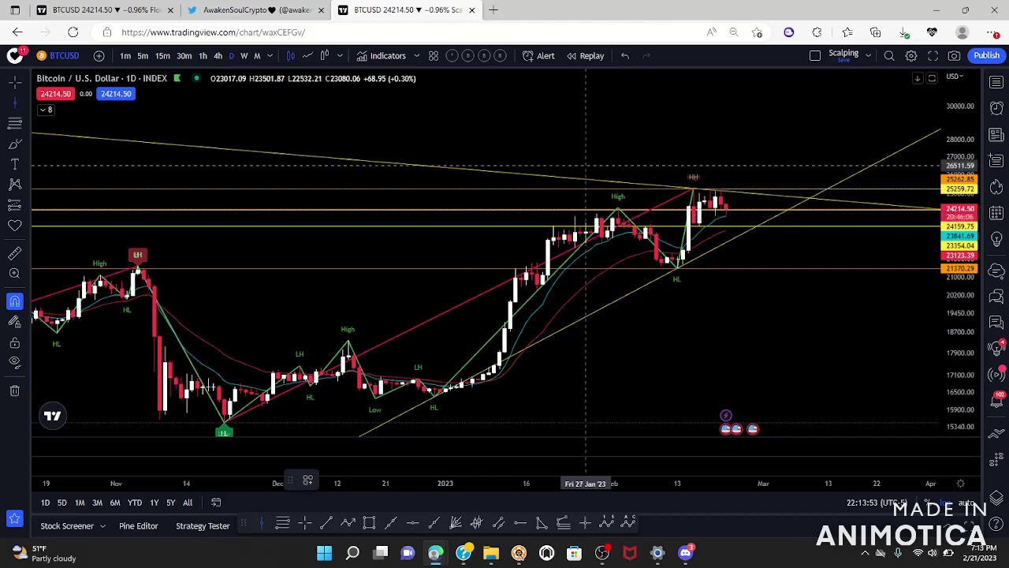
Step: Place a vertical line through the 2 February 2023 swing high and colour it yellow
{"action": "left_click", "coordinate": [619, 268]}
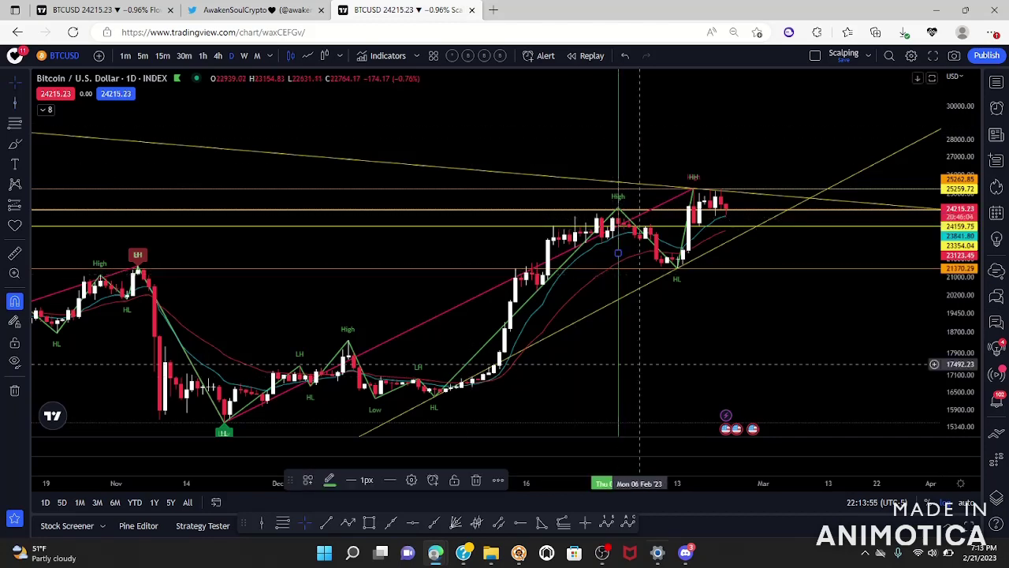
{"action": "left_click", "coordinate": [330, 485]}
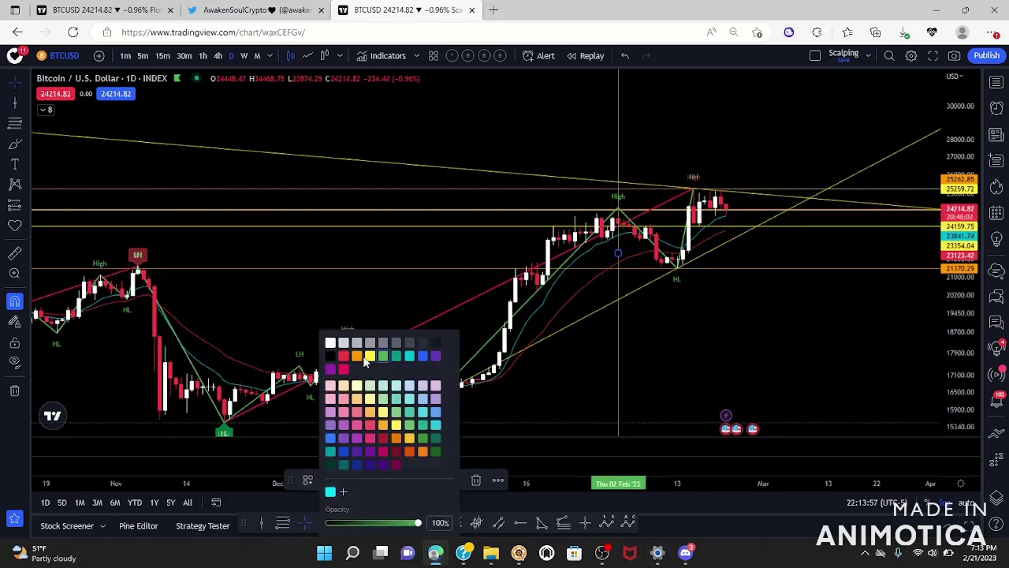
{"action": "left_click", "coordinate": [370, 356]}
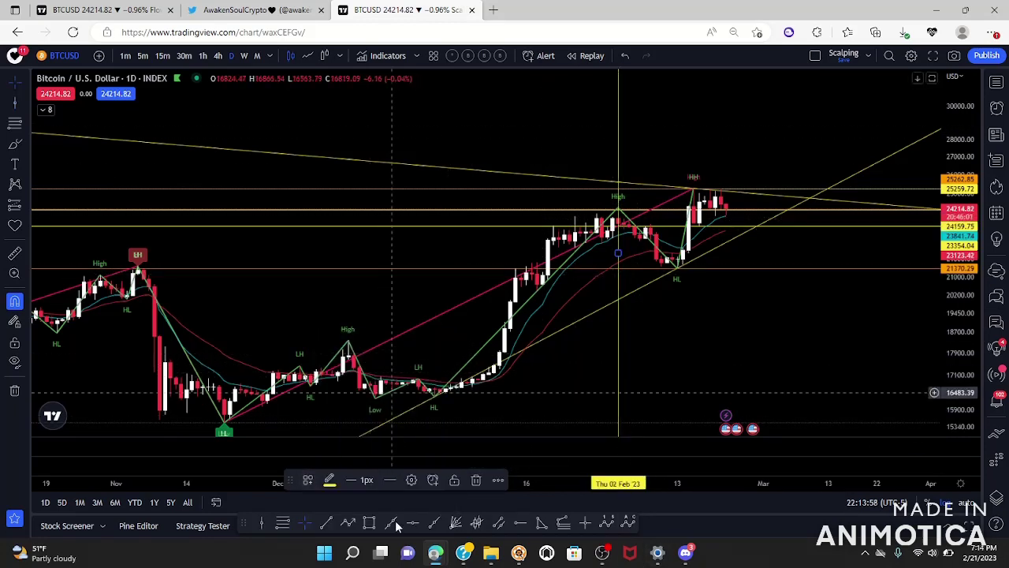
Step: Draw a horizontal ray at 19981.78 where the vertical line meets the ascending trend line, and frame it with a rectangle from 7 to 30 March 2023
{"action": "left_click", "coordinate": [520, 524]}
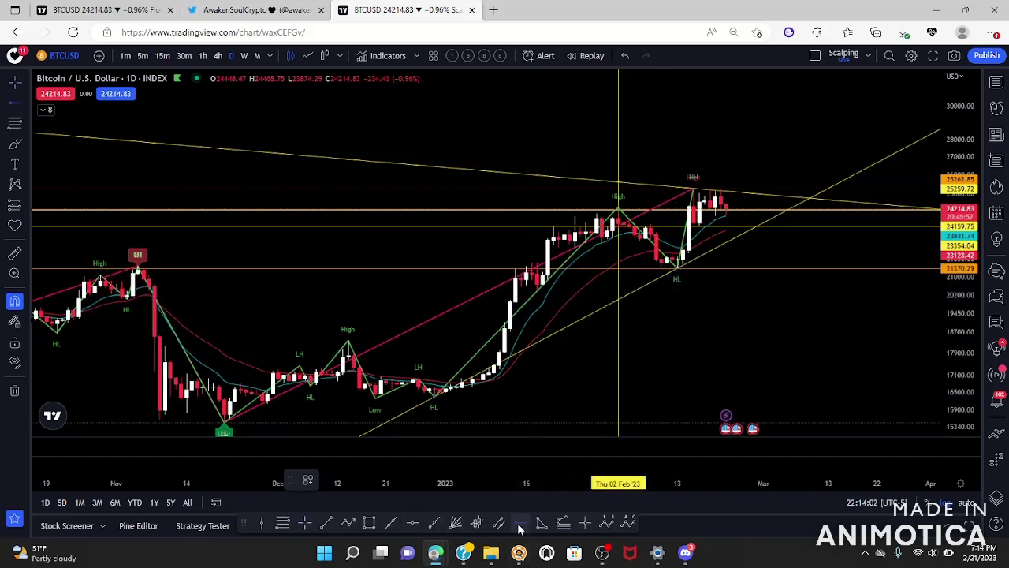
{"action": "left_click", "coordinate": [618, 300]}
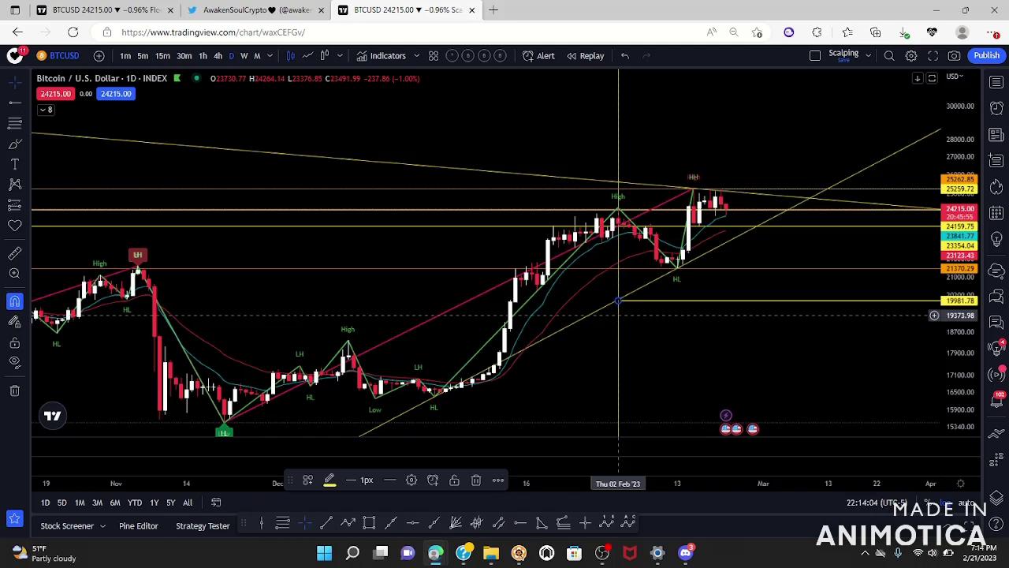
{"action": "left_click", "coordinate": [368, 524]}
{"action": "left_click_drag", "start_coordinate": [796, 297], "coordinate": [920, 307]}
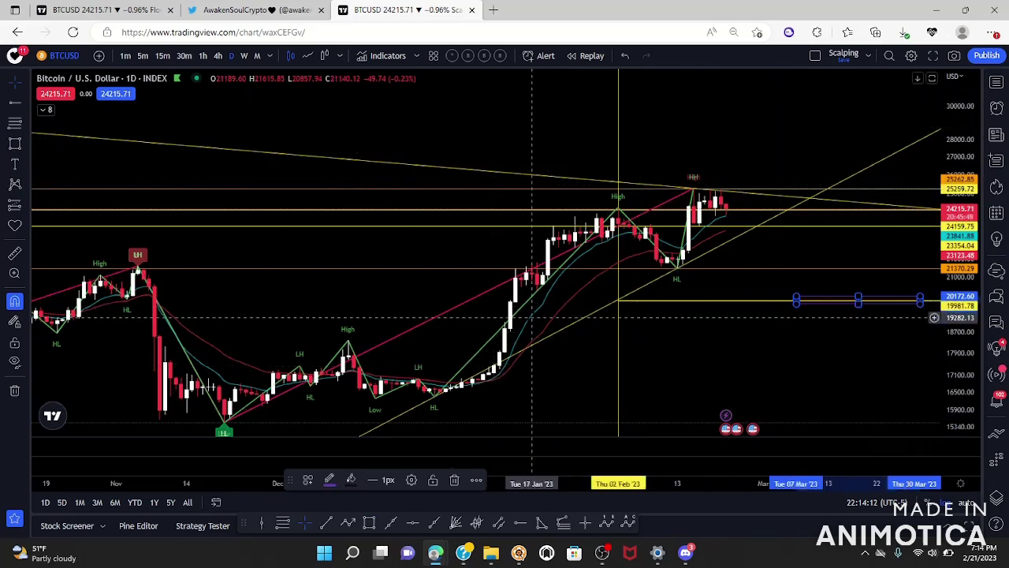
Step: Dismiss the low-battery notice and place a yellow vertical line through the 21 November 2022 swing low
{"action": "scroll", "coordinate": [821, 209], "scroll_direction": "down", "scroll_amount": 3}
{"action": "scroll", "coordinate": [864, 254], "scroll_direction": "down", "scroll_amount": 3}
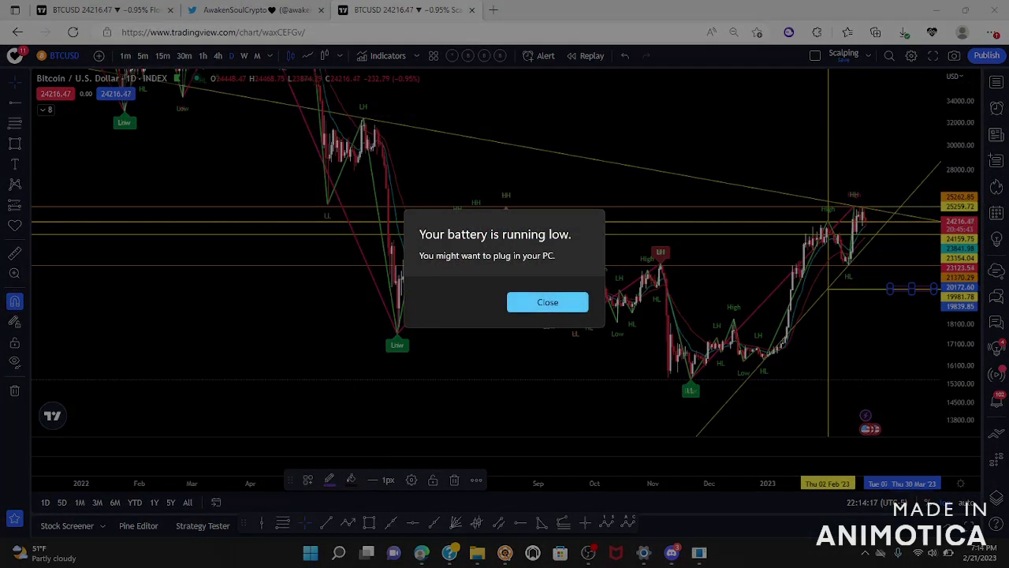
{"action": "left_click", "coordinate": [547, 303]}
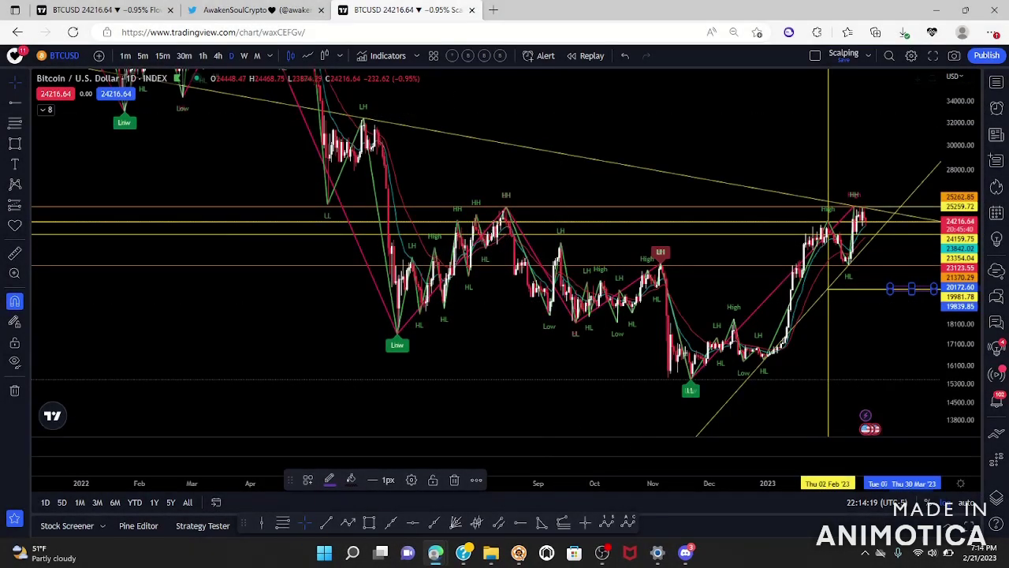
{"action": "left_click_drag", "start_coordinate": [827, 289], "coordinate": [733, 282]}
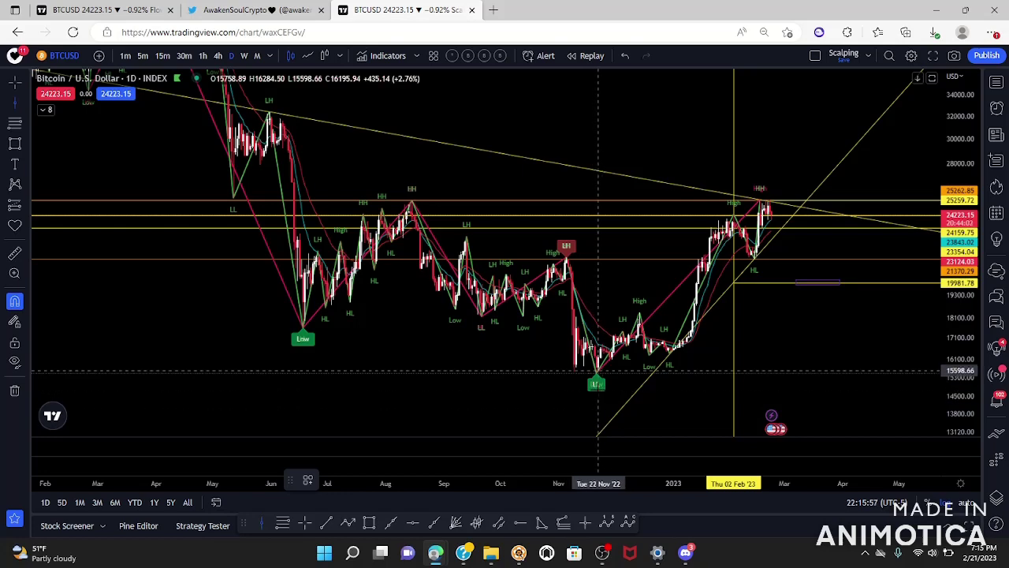
{"action": "left_click", "coordinate": [597, 373]}
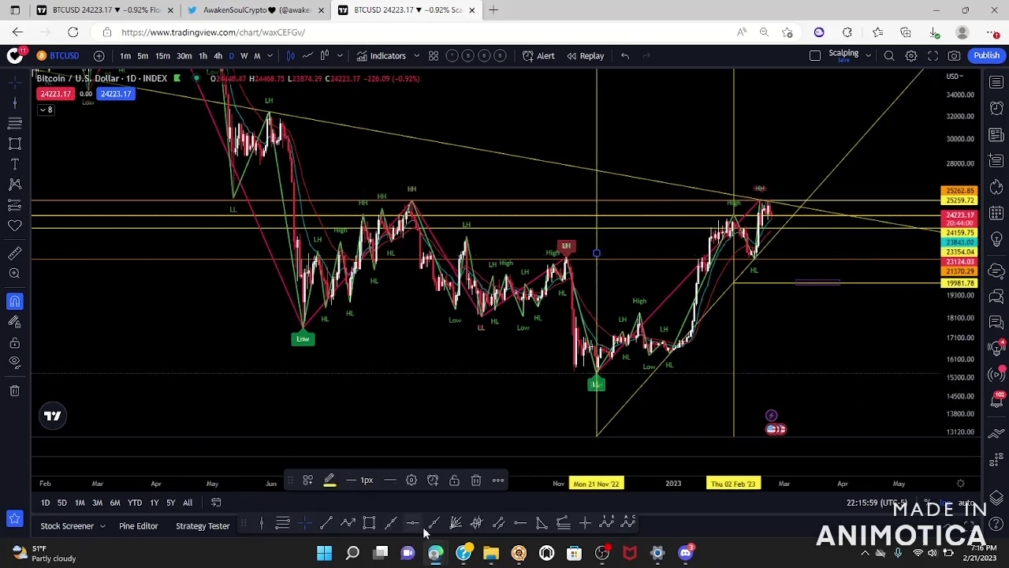
Step: Draw a horizontal ray at 27439.82 where the November vertical line meets the descending trend line, and frame its far section with a thin rectangle
{"action": "left_click", "coordinate": [521, 525]}
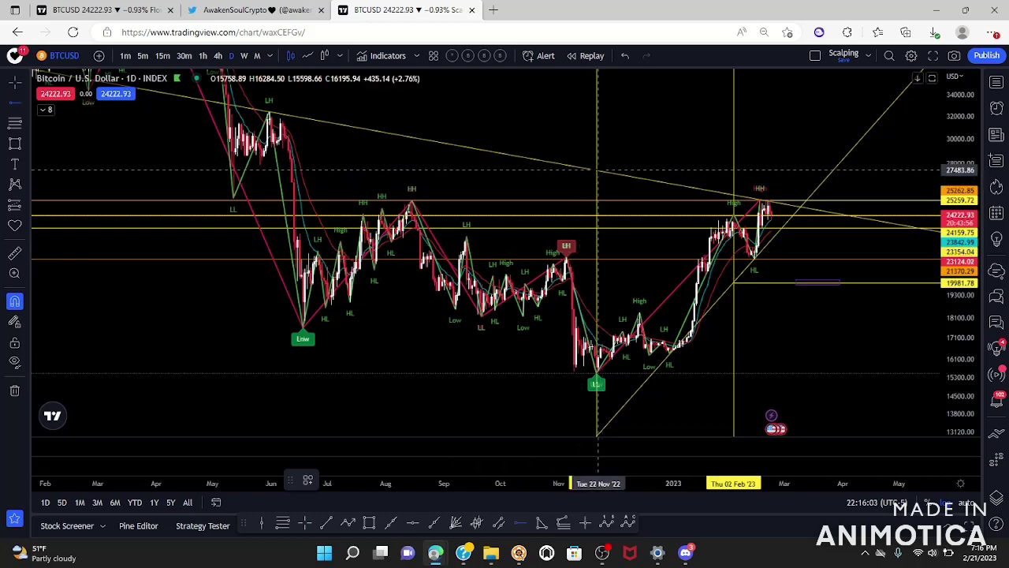
{"action": "left_click", "coordinate": [597, 169]}
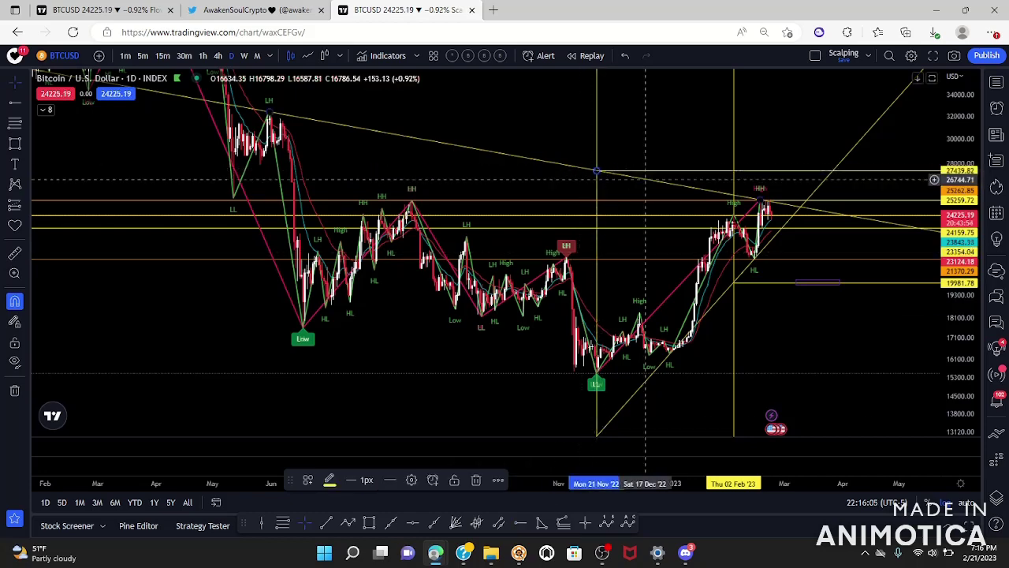
{"action": "left_click", "coordinate": [13, 143]}
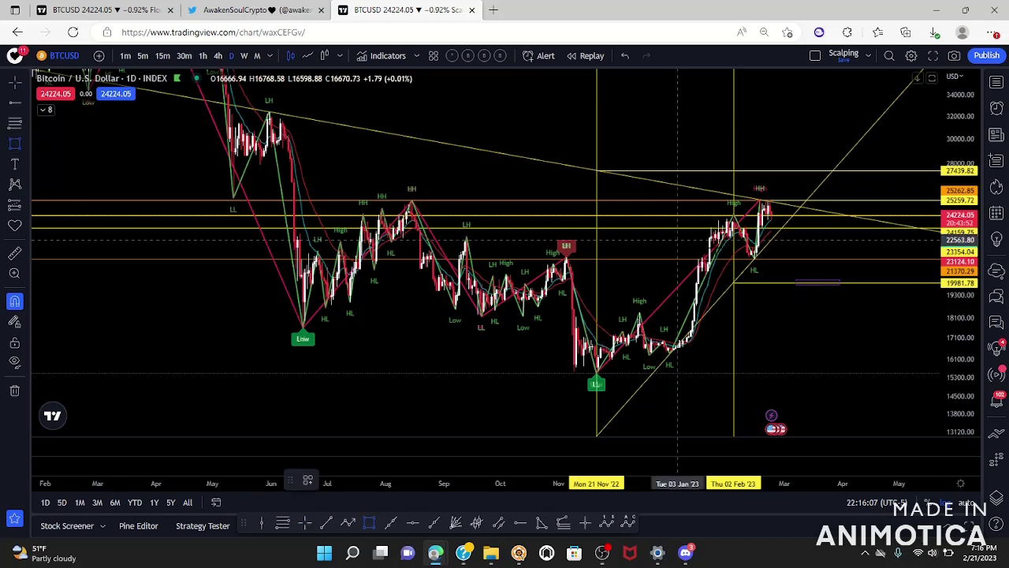
{"action": "left_click_drag", "start_coordinate": [847, 168], "coordinate": [917, 172]}
{"action": "left_click", "coordinate": [895, 343]}
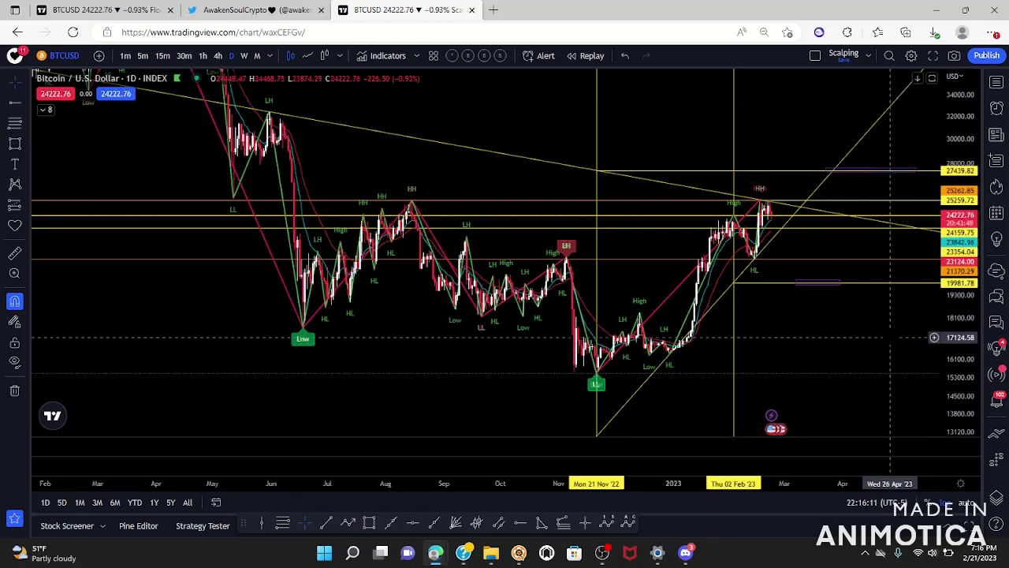
Step: Switch the chart to the 4-hour timeframe and examine the mid-February swing highs and lows up close
{"action": "scroll", "coordinate": [890, 338], "scroll_direction": "up", "scroll_amount": 4}
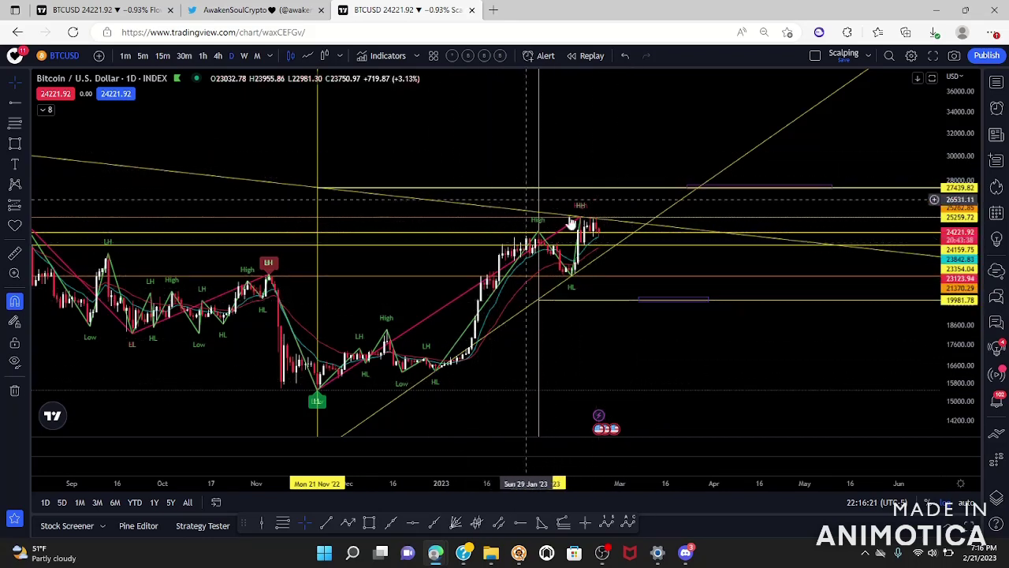
{"action": "left_click", "coordinate": [218, 56]}
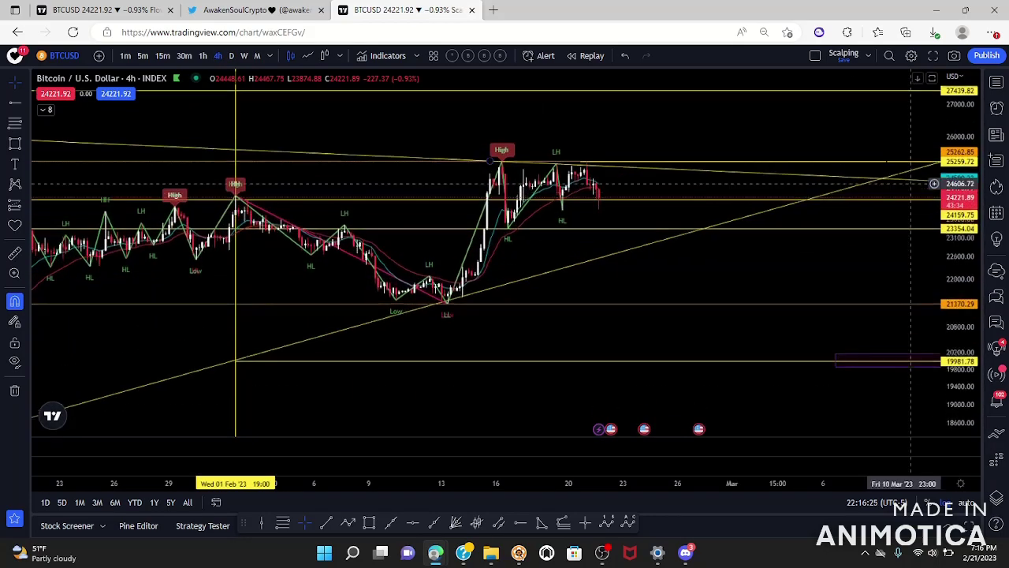
{"action": "left_click_drag", "start_coordinate": [744, 275], "coordinate": [818, 343]}
{"action": "left_click_drag", "start_coordinate": [947, 346], "coordinate": [947, 291]}
{"action": "left_click_drag", "start_coordinate": [609, 341], "coordinate": [706, 296]}
{"action": "right_click", "coordinate": [707, 296]}
{"action": "left_click", "coordinate": [683, 315]}
{"action": "scroll", "coordinate": [683, 315], "scroll_direction": "up", "scroll_amount": 3}
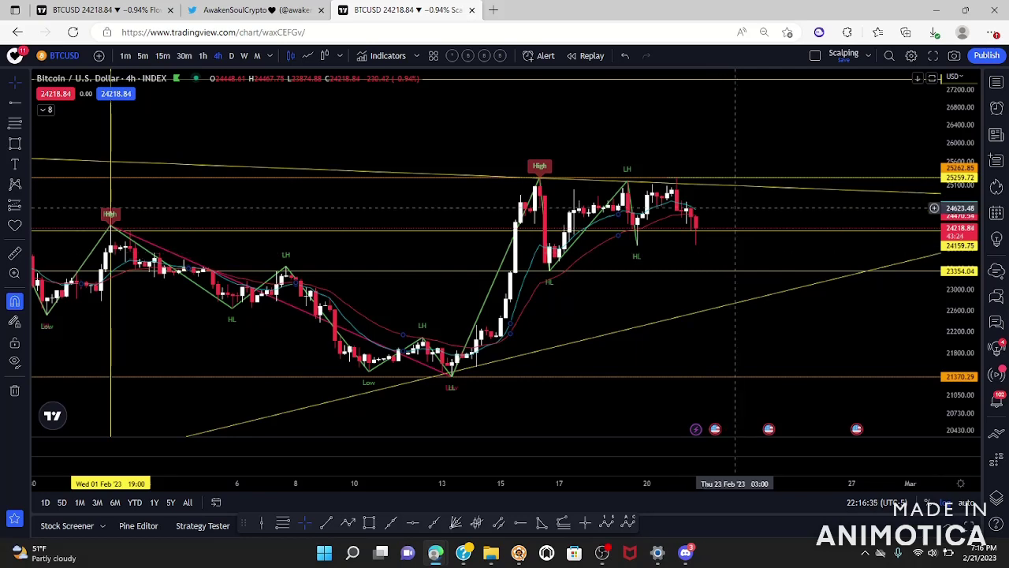
{"action": "left_click_drag", "start_coordinate": [946, 378], "coordinate": [942, 255]}
{"action": "left_click_drag", "start_coordinate": [744, 321], "coordinate": [468, 333]}
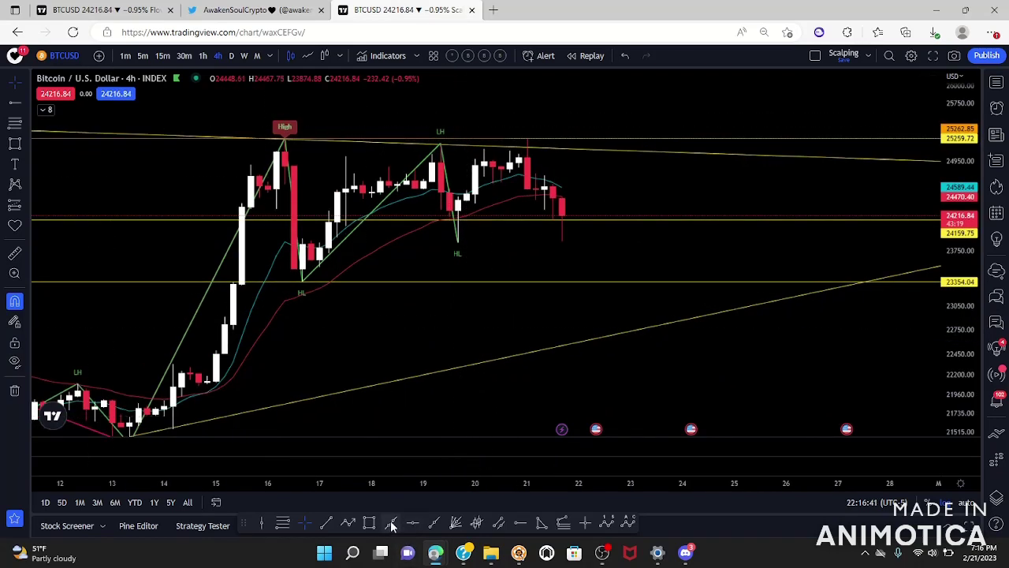
Step: Draw an ascending extended line from the 16 February 2023 low at 23354.04 through the 19 February low at 23857.23 and colour it green
{"action": "left_click", "coordinate": [302, 281]}
{"action": "left_click", "coordinate": [457, 241]}
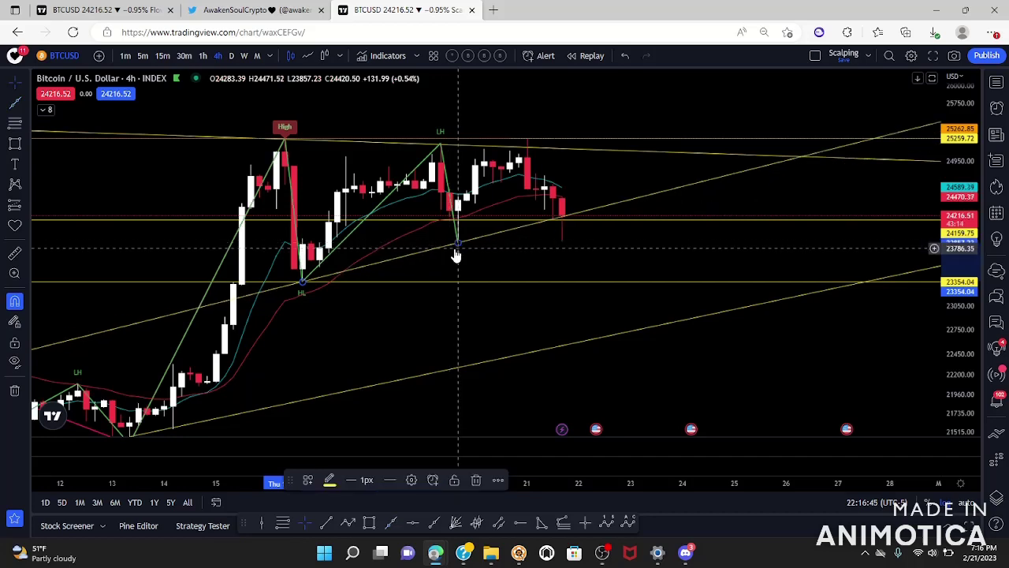
{"action": "left_click", "coordinate": [329, 480]}
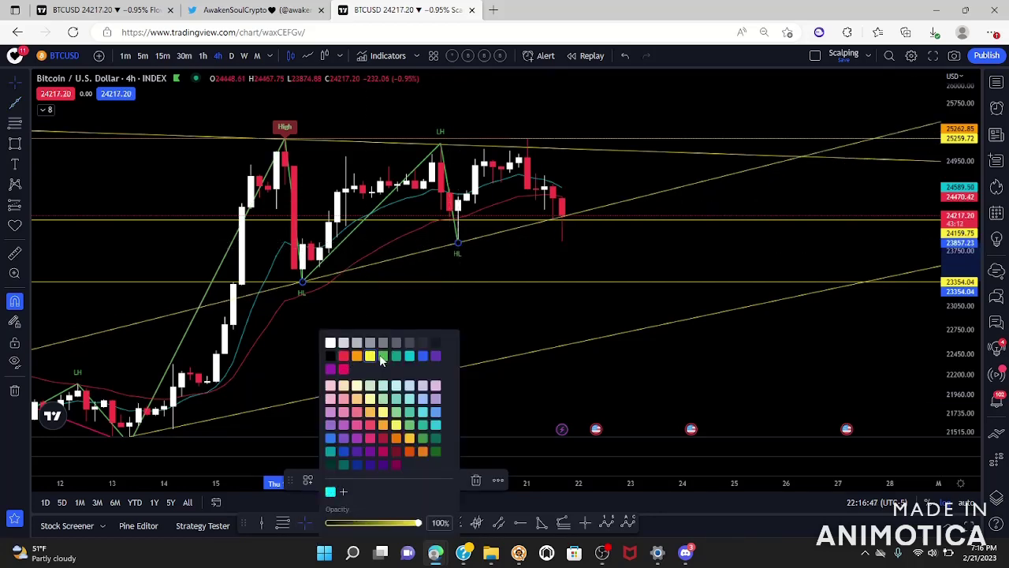
{"action": "left_click", "coordinate": [382, 358]}
Step: Place a vertical line through the lower high at 19 February 2023 11:00 and colour it green
{"action": "left_click", "coordinate": [15, 103]}
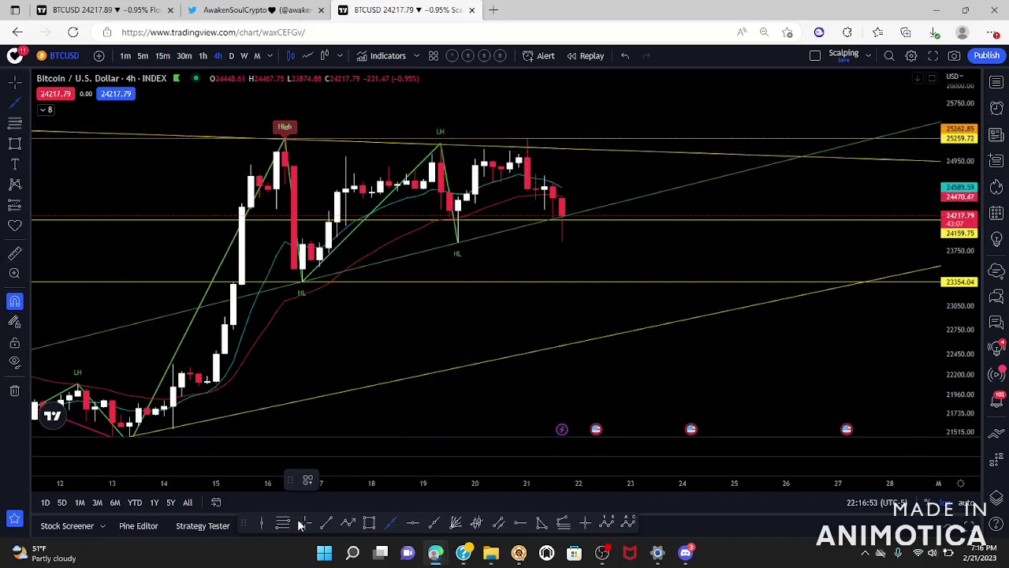
{"action": "left_click", "coordinate": [260, 523]}
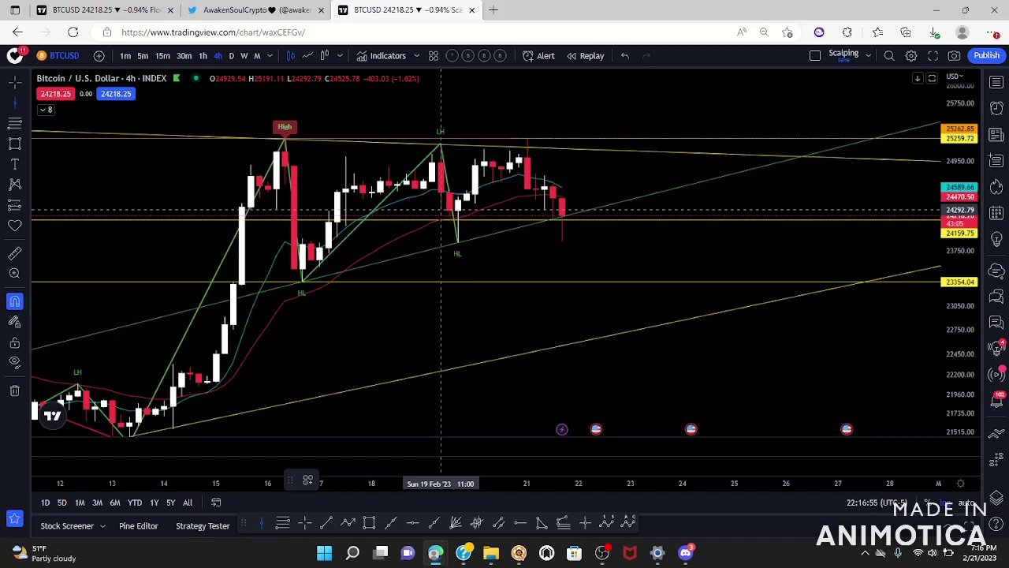
{"action": "left_click", "coordinate": [440, 253]}
{"action": "left_click", "coordinate": [330, 480]}
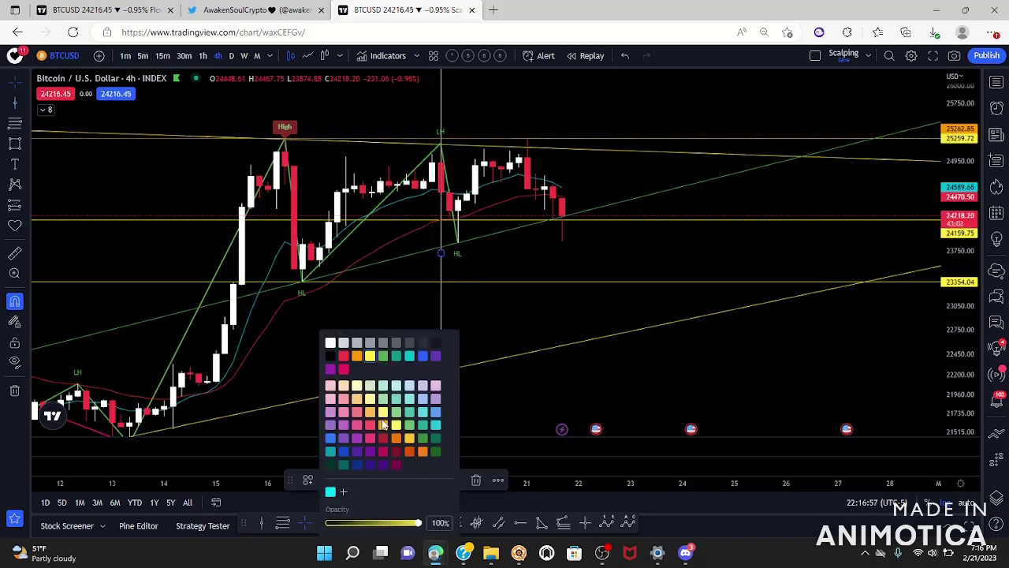
{"action": "left_click", "coordinate": [383, 355]}
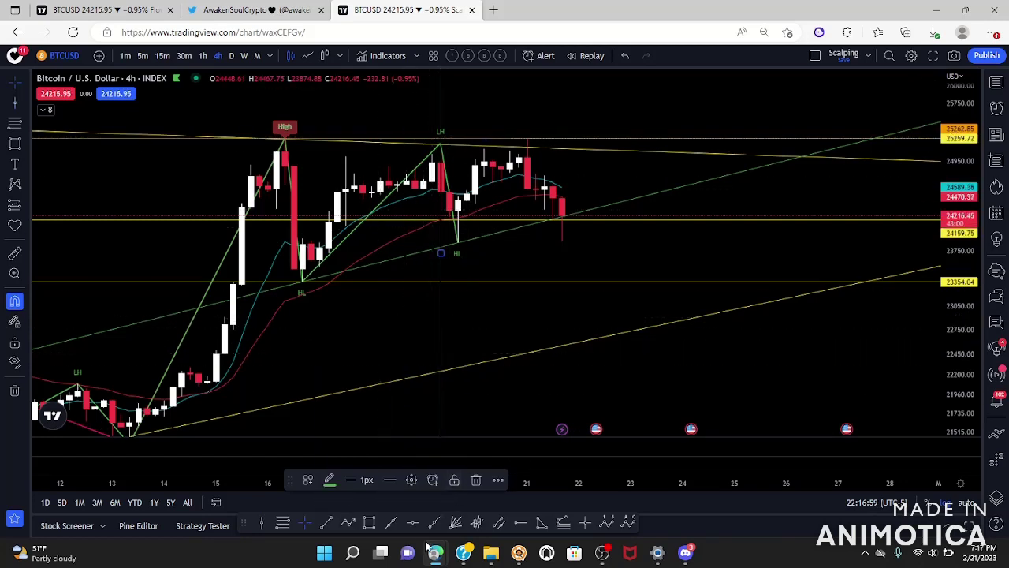
Step: Draw a horizontal ray at 23801.13 where the green vertical line meets the green trend line, and colour it green
{"action": "left_click", "coordinate": [518, 525]}
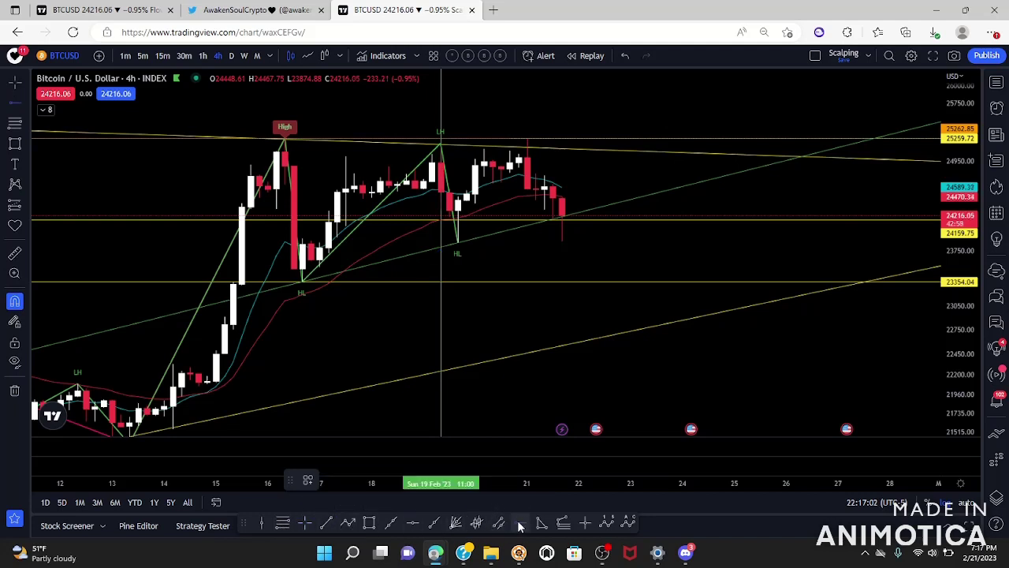
{"action": "left_click", "coordinate": [440, 247]}
{"action": "left_click", "coordinate": [330, 481]}
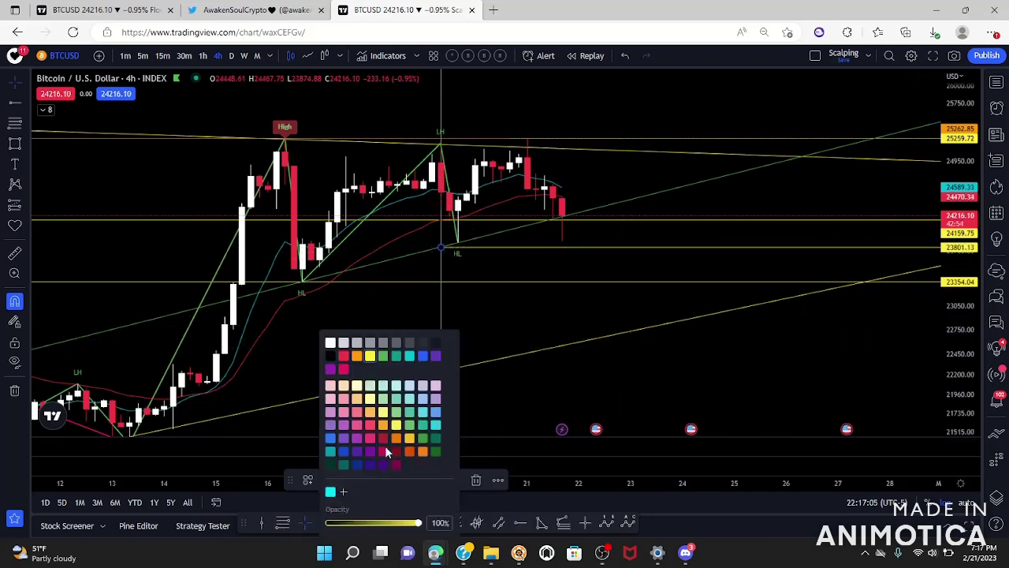
{"action": "left_click", "coordinate": [384, 355]}
Step: Draw a rectangle over the trading range from 13 February 2023 23:00 at 25247.51 to 27 February 07:00 at 23376.33
{"action": "scroll", "coordinate": [570, 355], "scroll_direction": "down", "scroll_amount": 5}
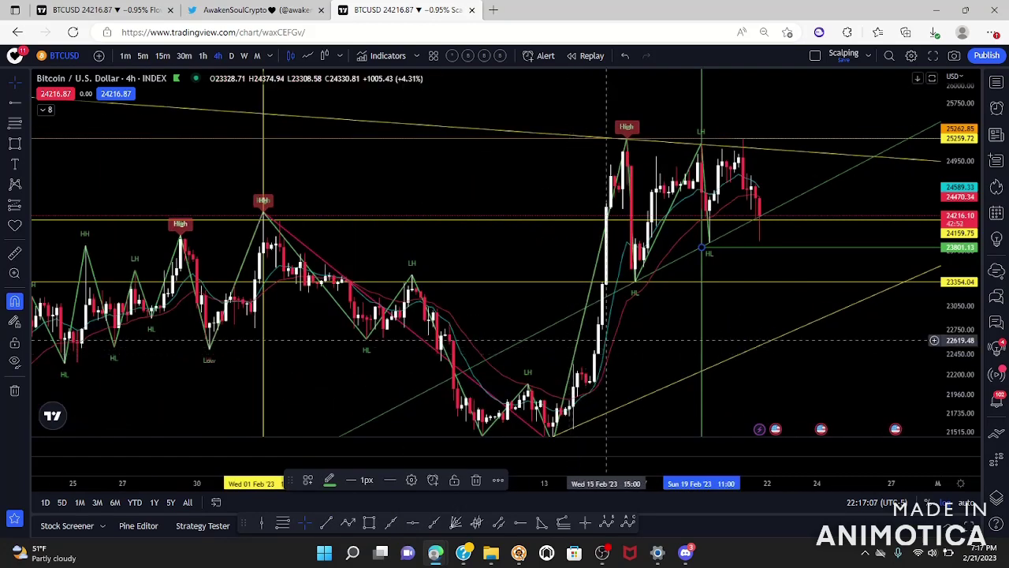
{"action": "left_click_drag", "start_coordinate": [625, 280], "coordinate": [571, 295]}
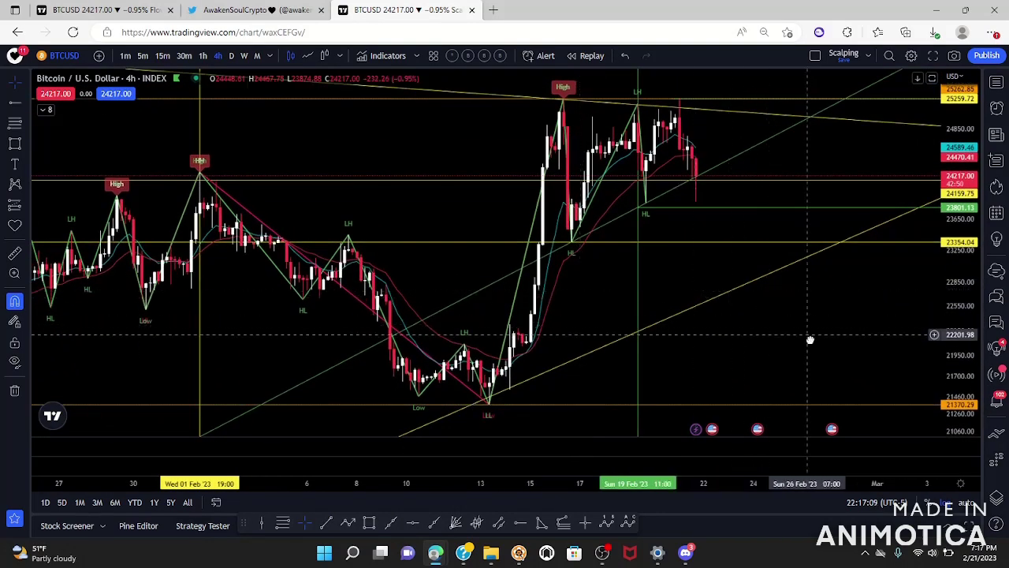
{"action": "left_click_drag", "start_coordinate": [821, 325], "coordinate": [767, 322]}
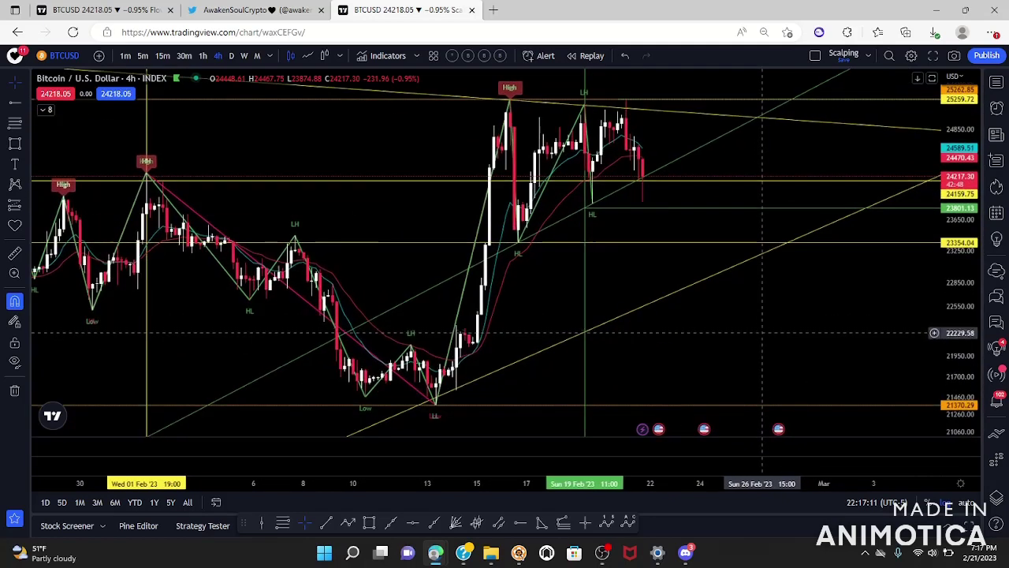
{"action": "left_click", "coordinate": [14, 142]}
{"action": "left_click", "coordinate": [447, 100]}
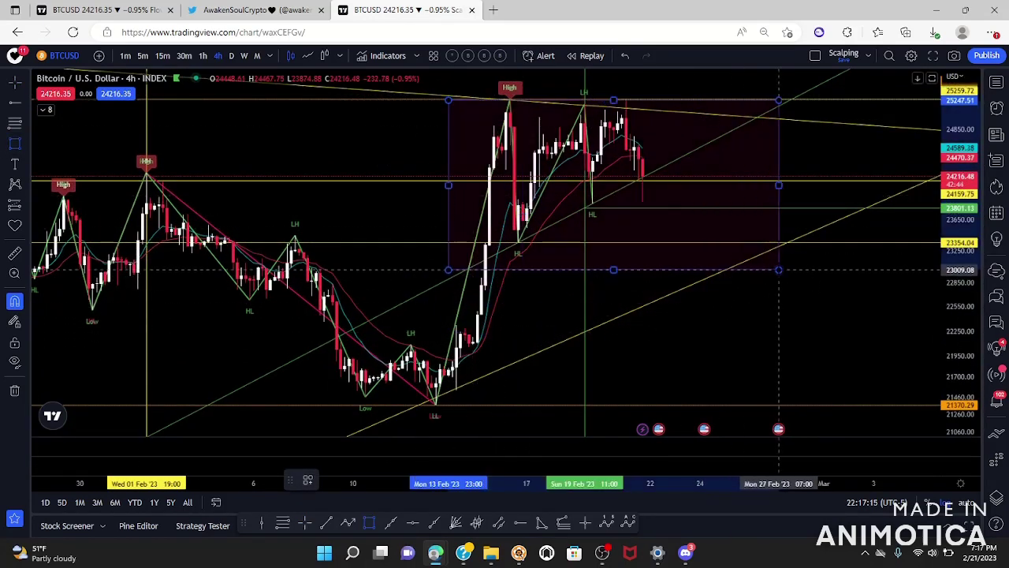
{"action": "left_click", "coordinate": [778, 240]}
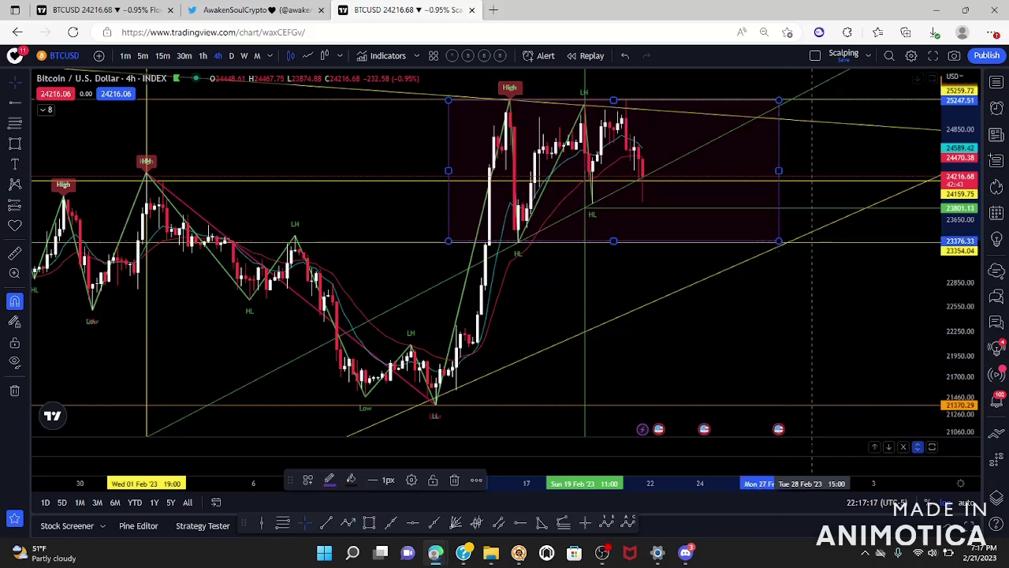
Step: Switch the chart to the 30-minute and 15-minute timeframes to examine the latest price action between the 24159.75 and 23801.13 levels
{"action": "left_click", "coordinate": [184, 56]}
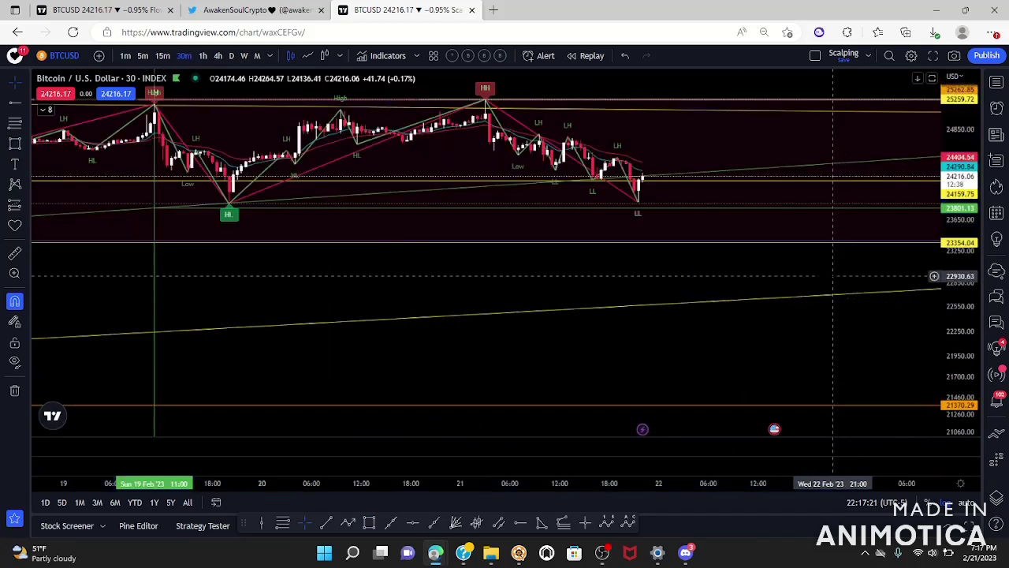
{"action": "left_click_drag", "start_coordinate": [739, 317], "coordinate": [726, 336]}
{"action": "left_click_drag", "start_coordinate": [971, 415], "coordinate": [966, 47]}
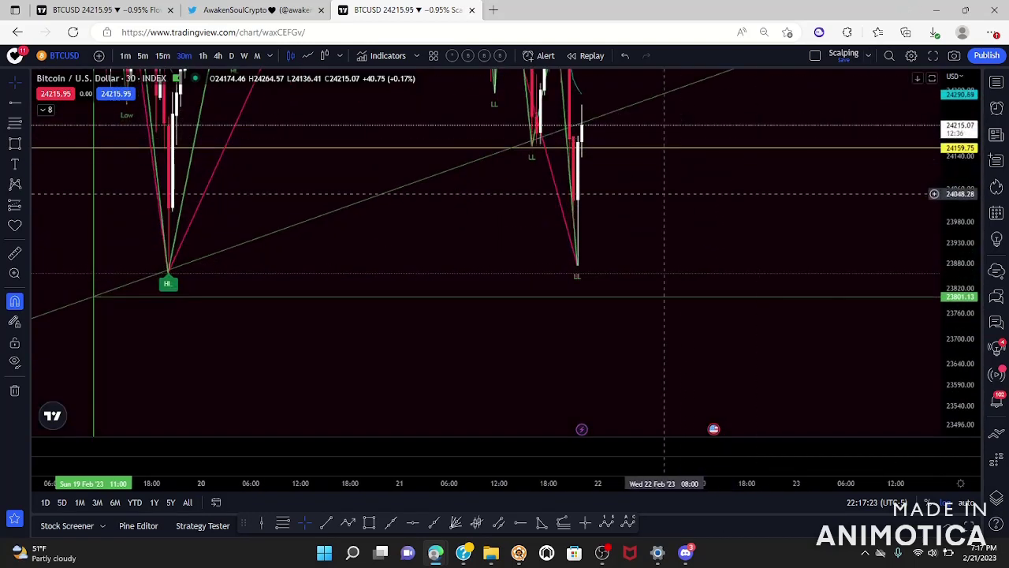
{"action": "left_click_drag", "start_coordinate": [634, 215], "coordinate": [798, 289]}
{"action": "scroll", "coordinate": [799, 289], "scroll_direction": "up", "scroll_amount": 5}
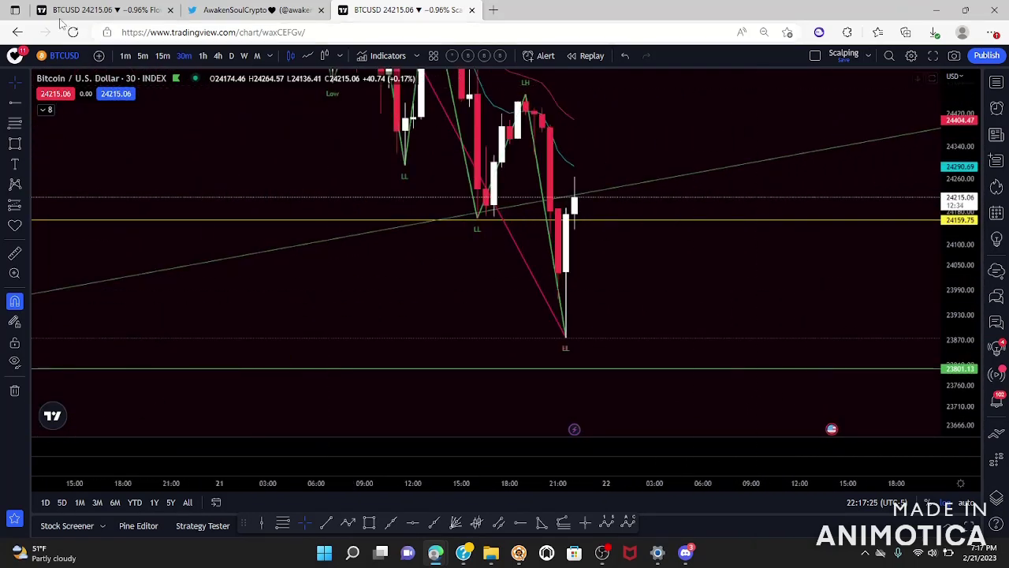
{"action": "left_click", "coordinate": [163, 56]}
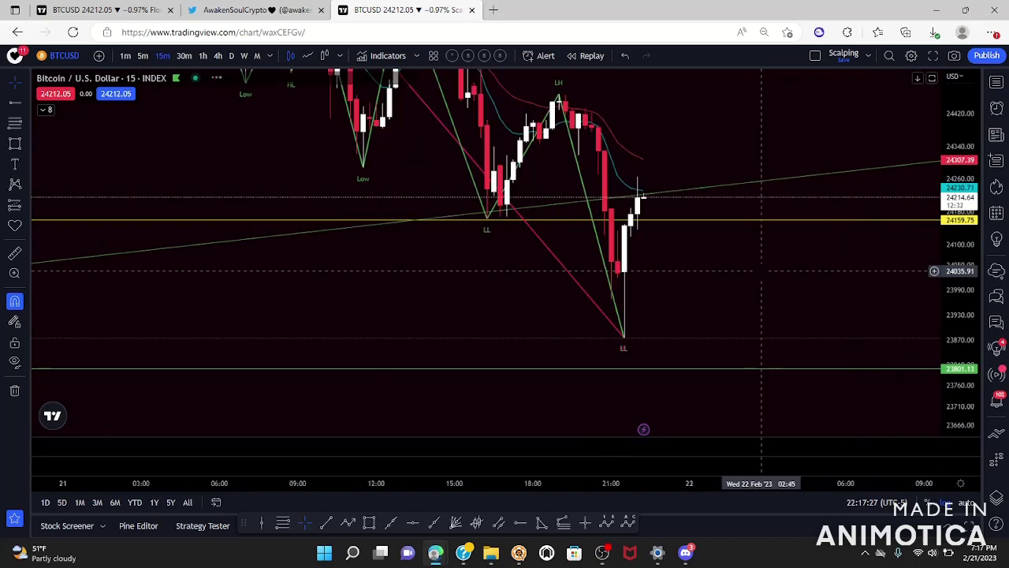
Step: Draw a descending extended line on the 15-minute chart from the 21 February 2023 13:00 lower high at 24747.95 through 24422.96 at 20:15
{"action": "scroll", "coordinate": [673, 294], "scroll_direction": "right", "scroll_amount": 5}
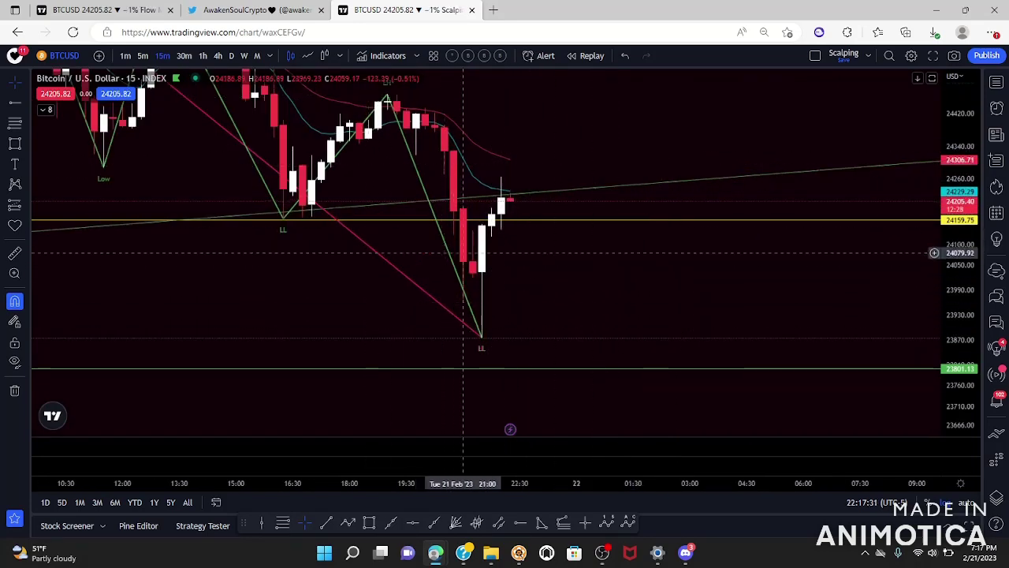
{"action": "scroll", "coordinate": [681, 344], "scroll_direction": "down", "scroll_amount": 3}
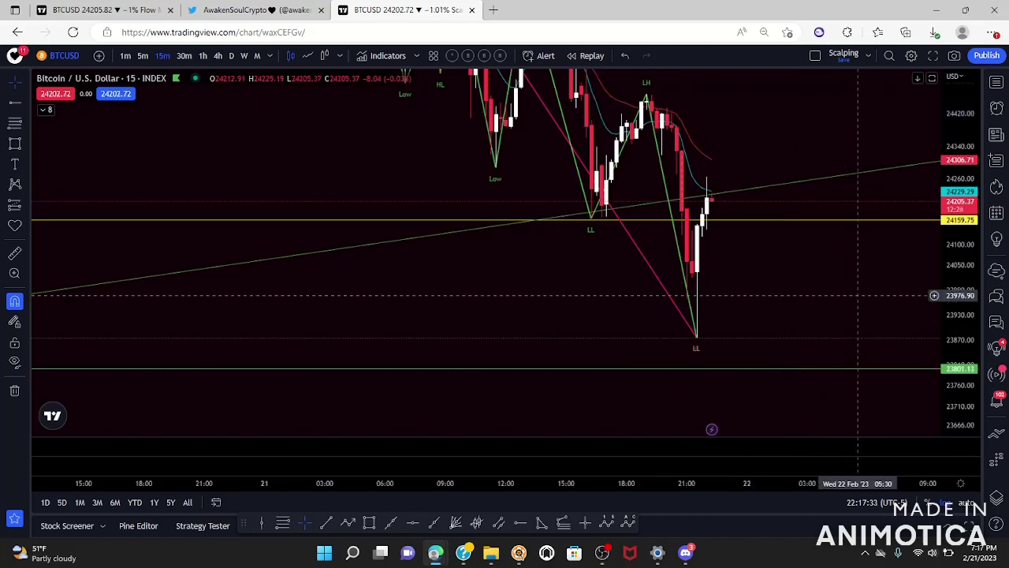
{"action": "left_click_drag", "start_coordinate": [902, 329], "coordinate": [901, 334]}
{"action": "left_click_drag", "start_coordinate": [962, 141], "coordinate": [960, 365]}
{"action": "scroll", "coordinate": [898, 399], "scroll_direction": "down", "scroll_amount": 6}
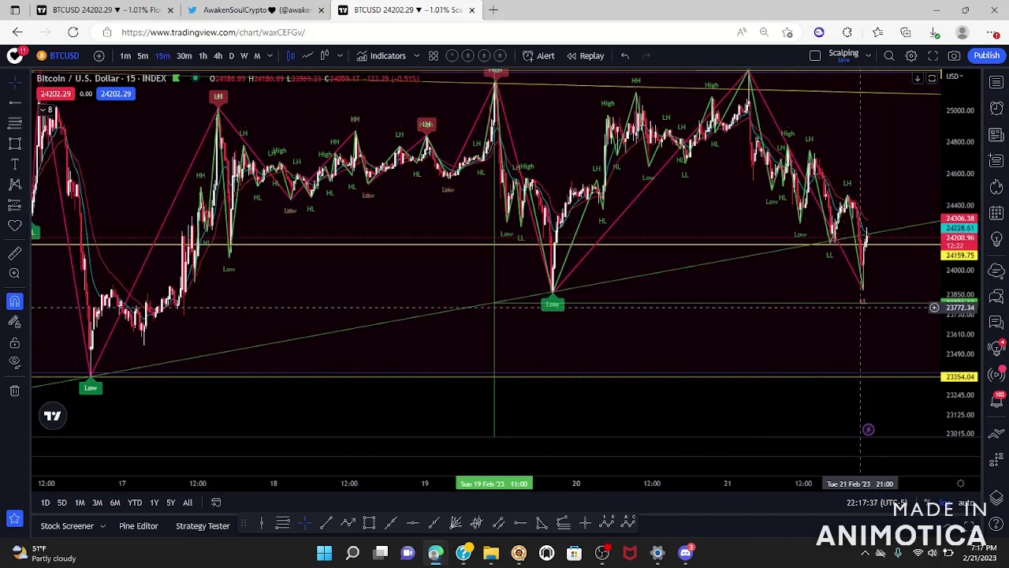
{"action": "scroll", "coordinate": [887, 292], "scroll_direction": "up", "scroll_amount": 5}
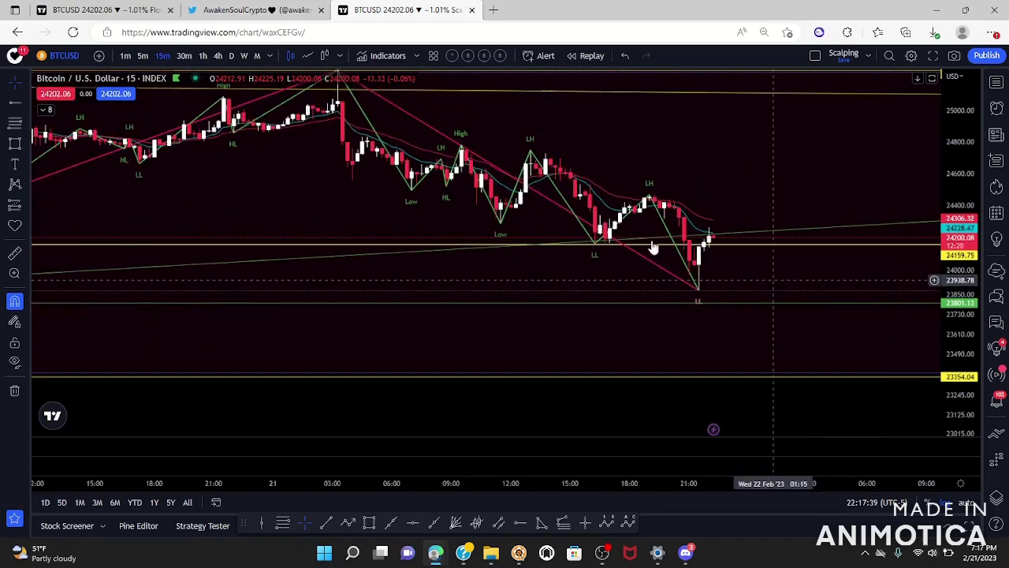
{"action": "left_click_drag", "start_coordinate": [605, 294], "coordinate": [605, 318]}
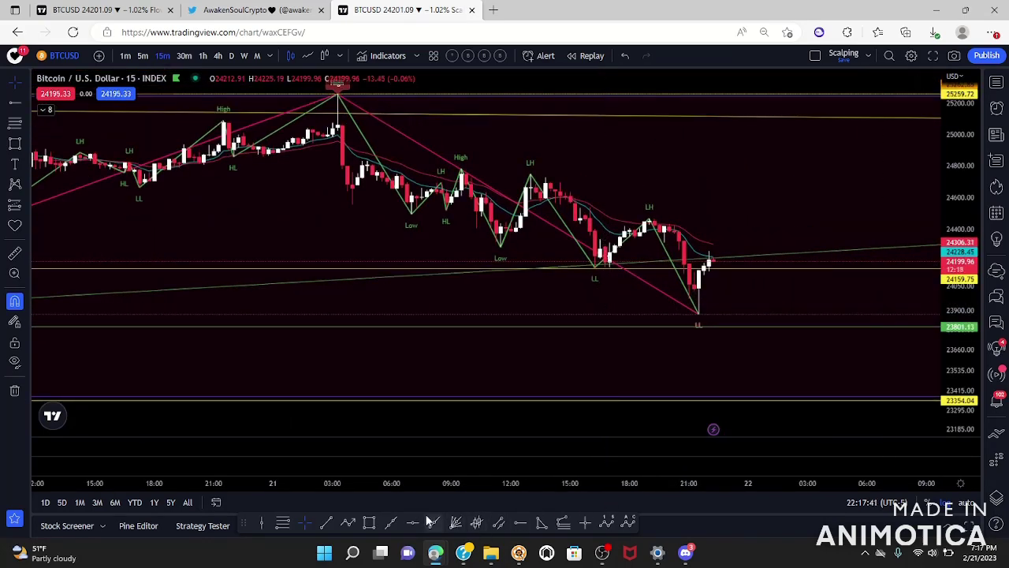
{"action": "left_click", "coordinate": [390, 522]}
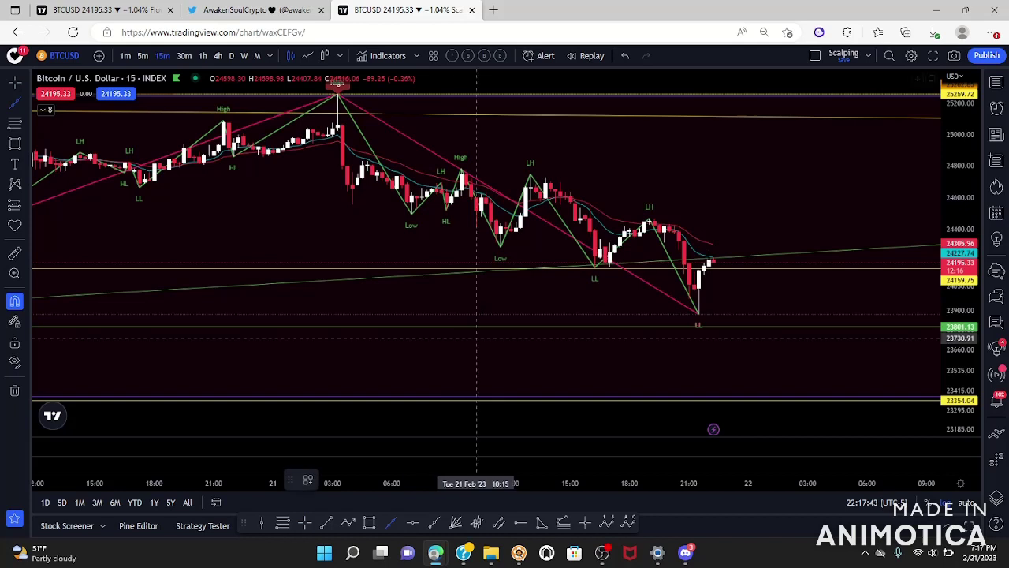
{"action": "left_click", "coordinate": [530, 173]}
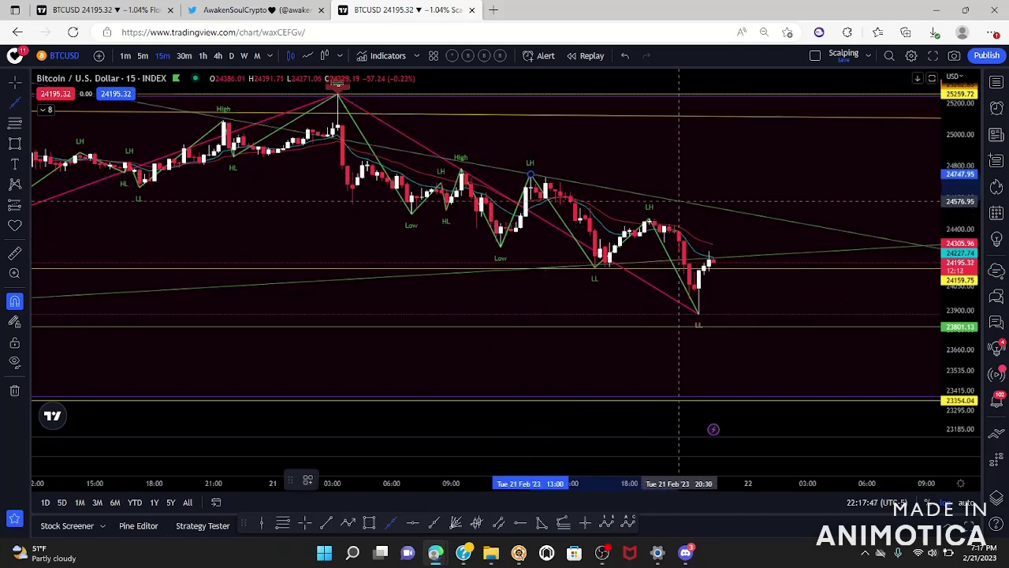
{"action": "left_click", "coordinate": [674, 227]}
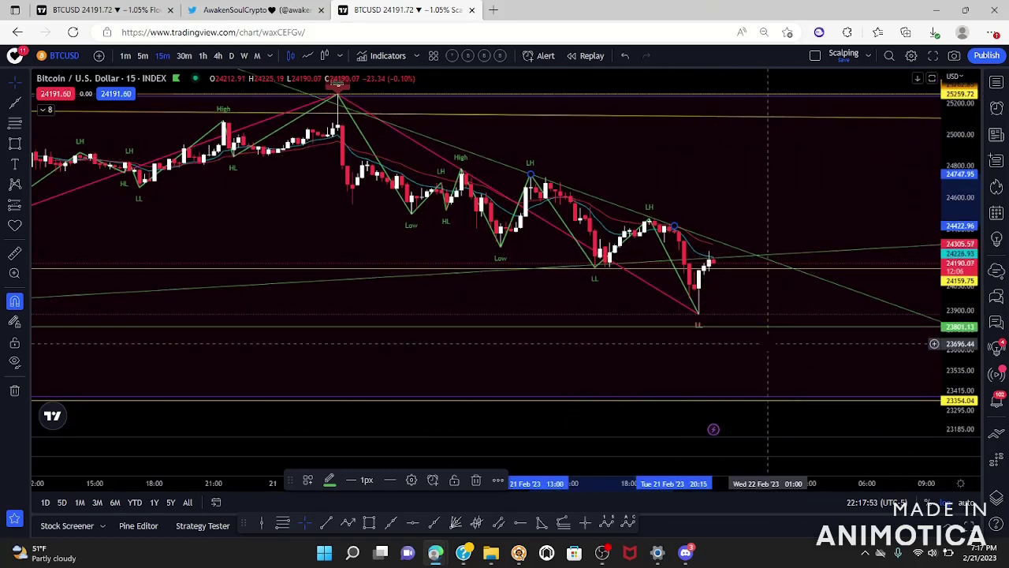
Step: Delete the large trading-range rectangle that spans 25247.51 to 23376.33
{"action": "scroll", "coordinate": [781, 347], "scroll_direction": "down", "scroll_amount": 3}
{"action": "scroll", "coordinate": [768, 343], "scroll_direction": "down", "scroll_amount": 2}
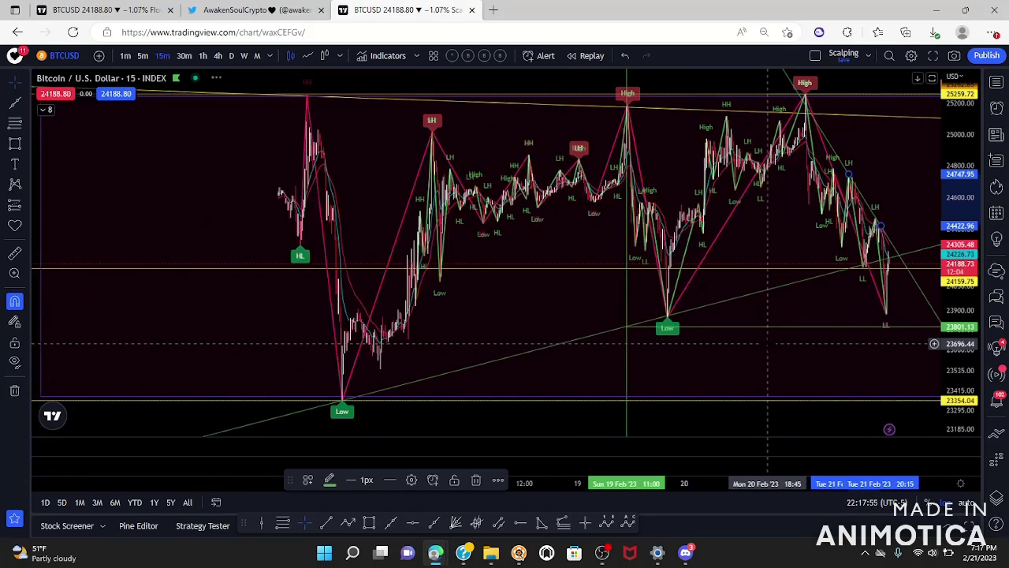
{"action": "scroll", "coordinate": [199, 277], "scroll_direction": "down", "scroll_amount": 2}
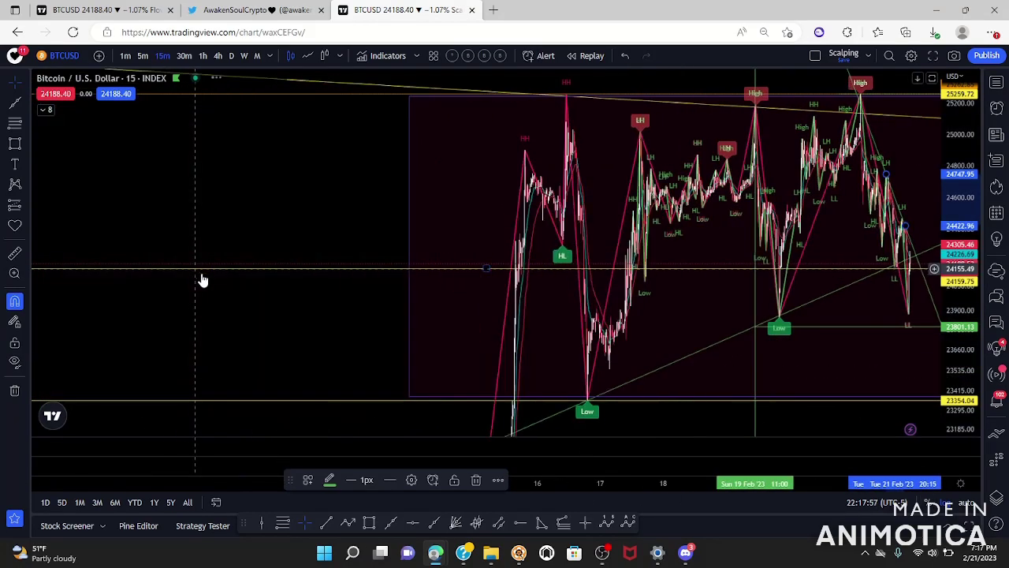
{"action": "left_click", "coordinate": [411, 333]}
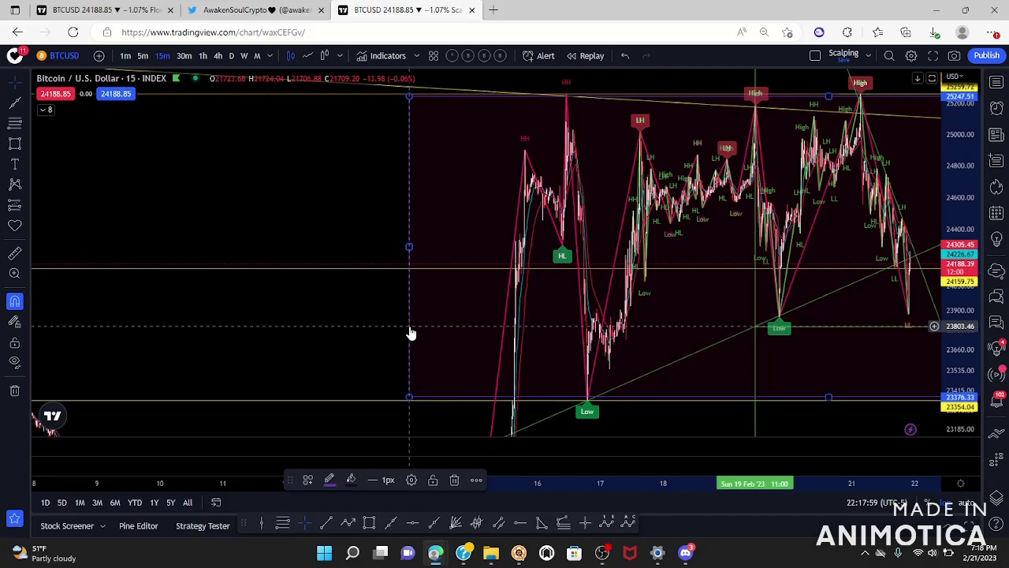
{"action": "left_click", "coordinate": [454, 484]}
Step: Switch the chart to the 4-hour timeframe and frame the February price action with the levels around it
{"action": "scroll", "coordinate": [786, 340], "scroll_direction": "up", "scroll_amount": 5}
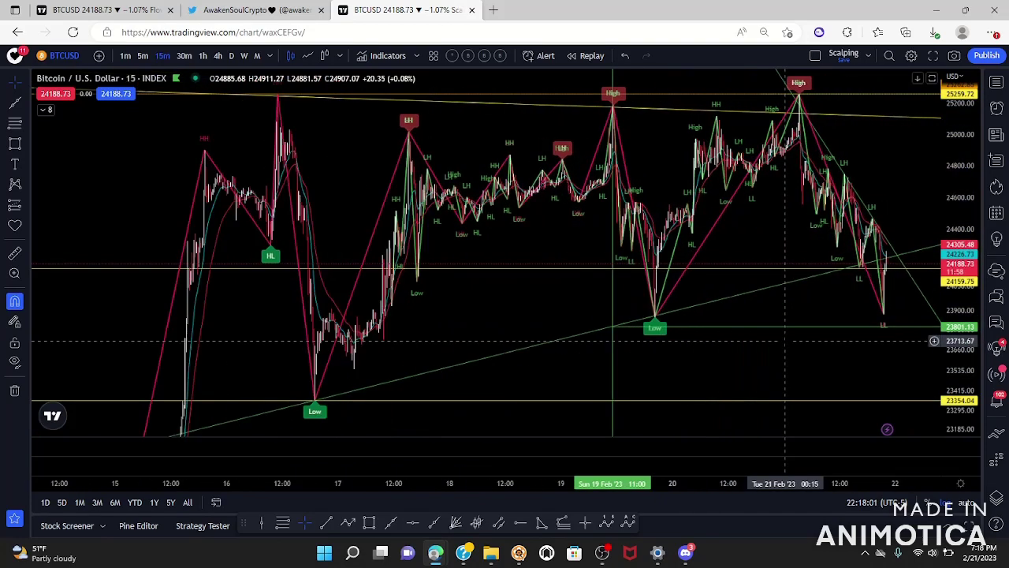
{"action": "left_click", "coordinate": [218, 56]}
{"action": "scroll", "coordinate": [885, 303], "scroll_direction": "up", "scroll_amount": 5}
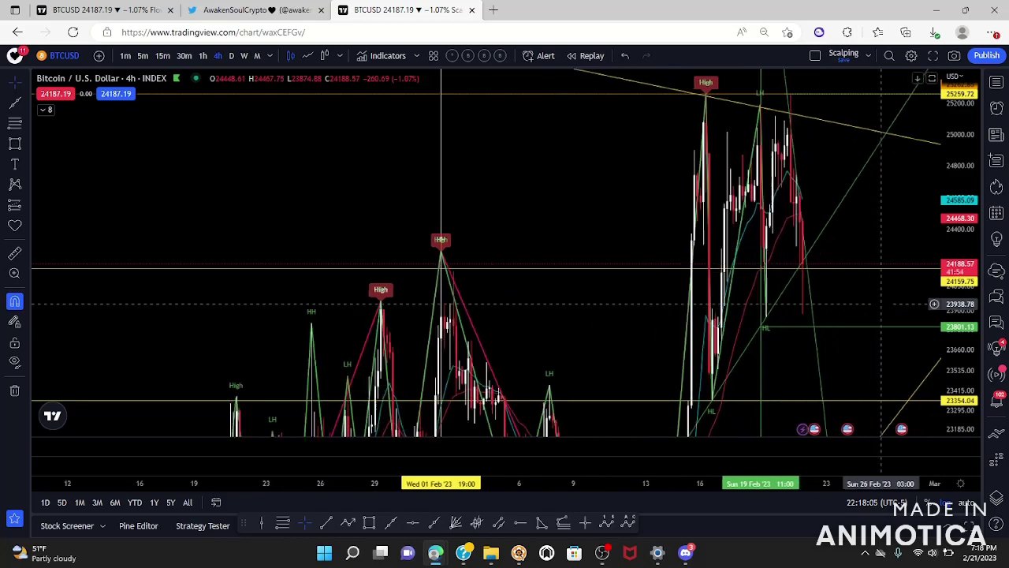
{"action": "scroll", "coordinate": [914, 236], "scroll_direction": "up", "scroll_amount": 2}
{"action": "left_click_drag", "start_coordinate": [961, 158], "coordinate": [960, 274]}
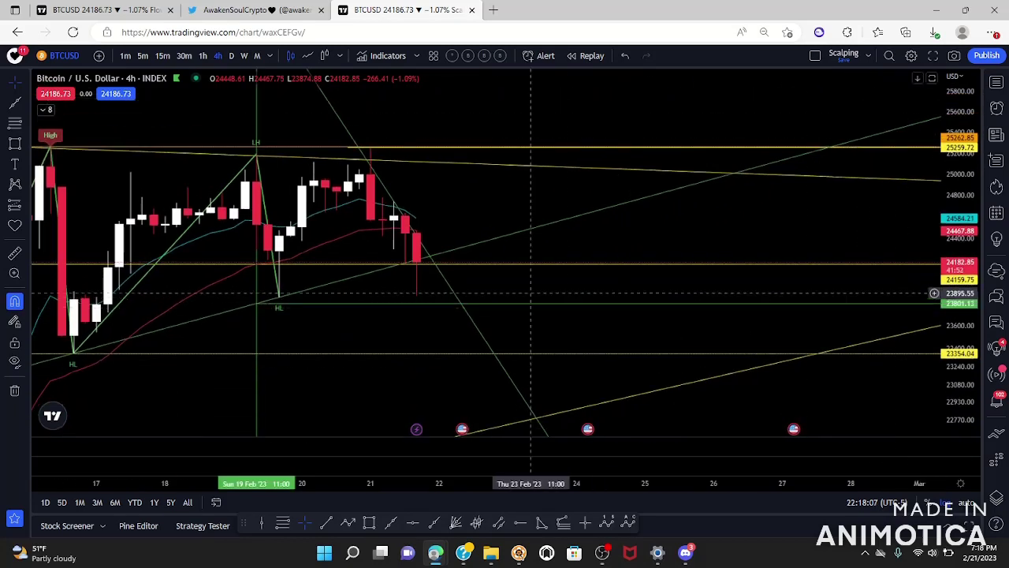
{"action": "left_click_drag", "start_coordinate": [383, 331], "coordinate": [568, 342]}
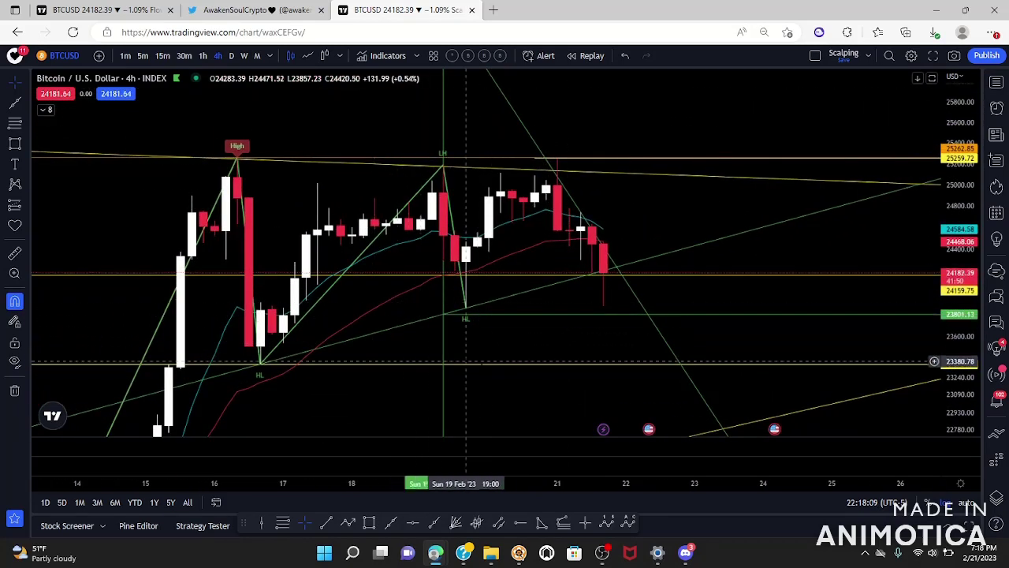
{"action": "left_click_drag", "start_coordinate": [574, 345], "coordinate": [629, 279]}
{"action": "left_click_drag", "start_coordinate": [954, 221], "coordinate": [899, 375]}
{"action": "scroll", "coordinate": [420, 362], "scroll_direction": "down", "scroll_amount": 5}
{"action": "scroll", "coordinate": [419, 360], "scroll_direction": "down", "scroll_amount": 3}
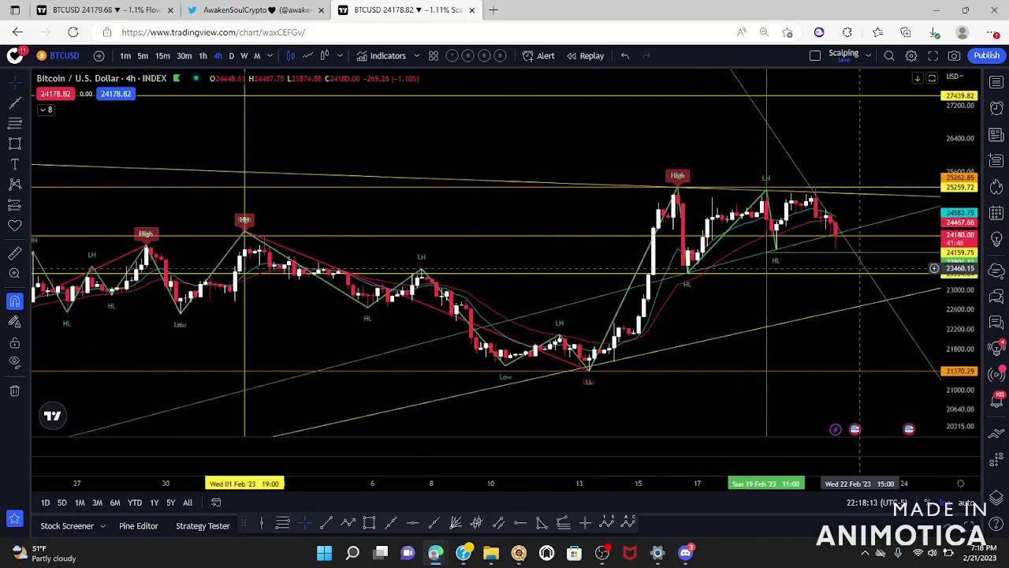
Step: Draw a rising extended line from the 13 February 2023 11:00 low at 21370.29 through the 14 February 07:00 low at 21543.63
{"action": "left_click_drag", "start_coordinate": [796, 299], "coordinate": [680, 271]}
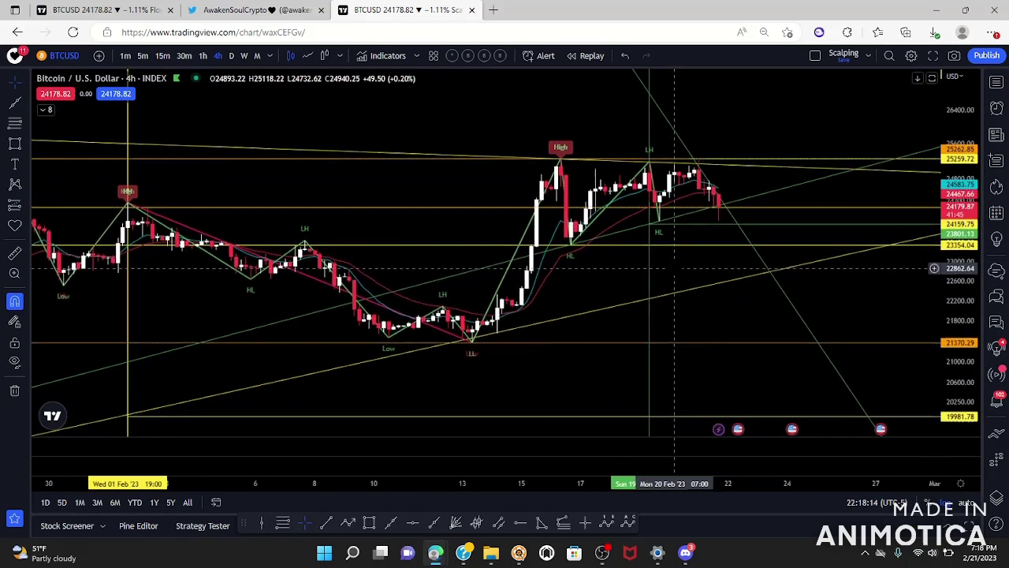
{"action": "left_click", "coordinate": [16, 106]}
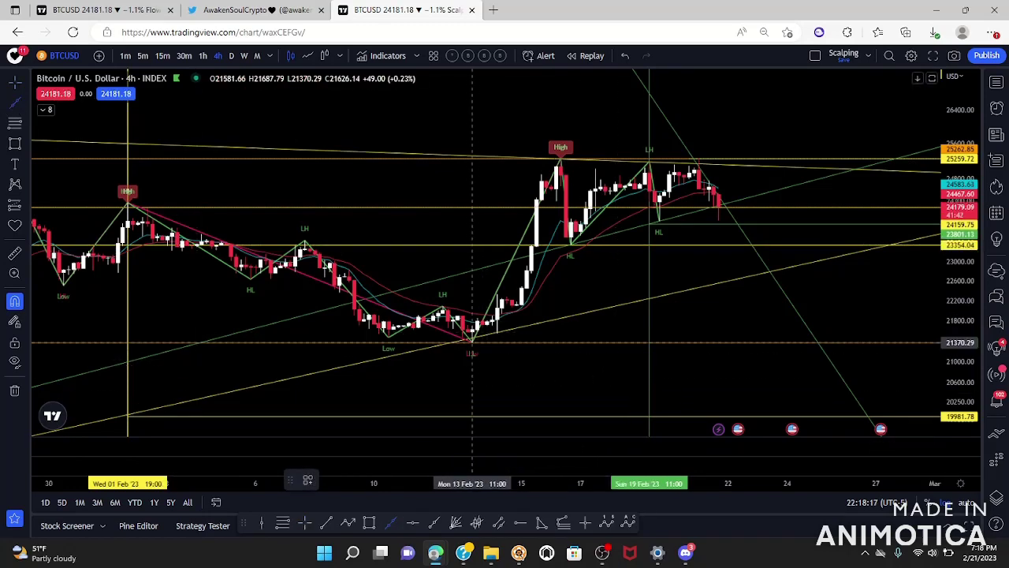
{"action": "left_click", "coordinate": [471, 340]}
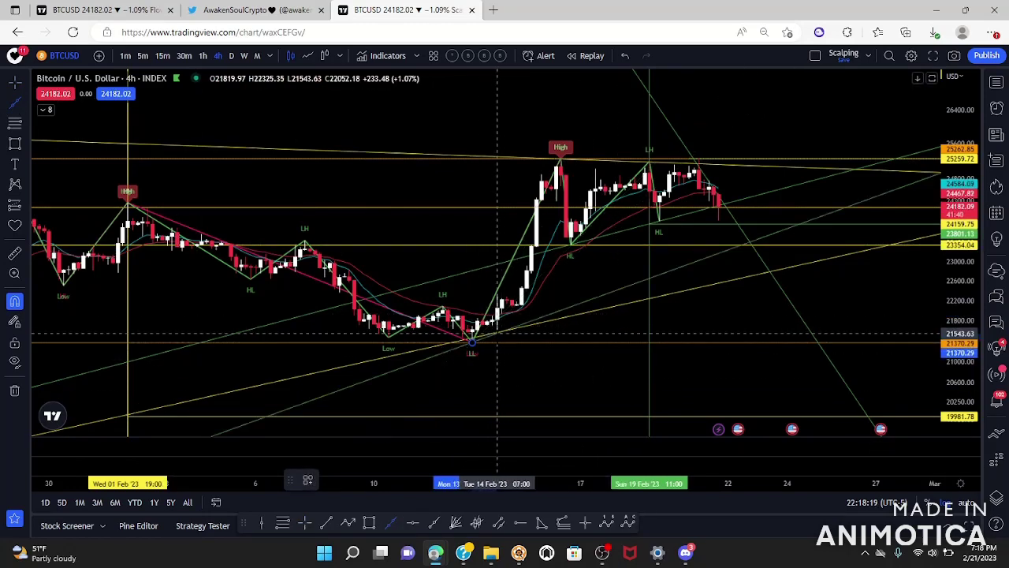
{"action": "left_click", "coordinate": [496, 333]}
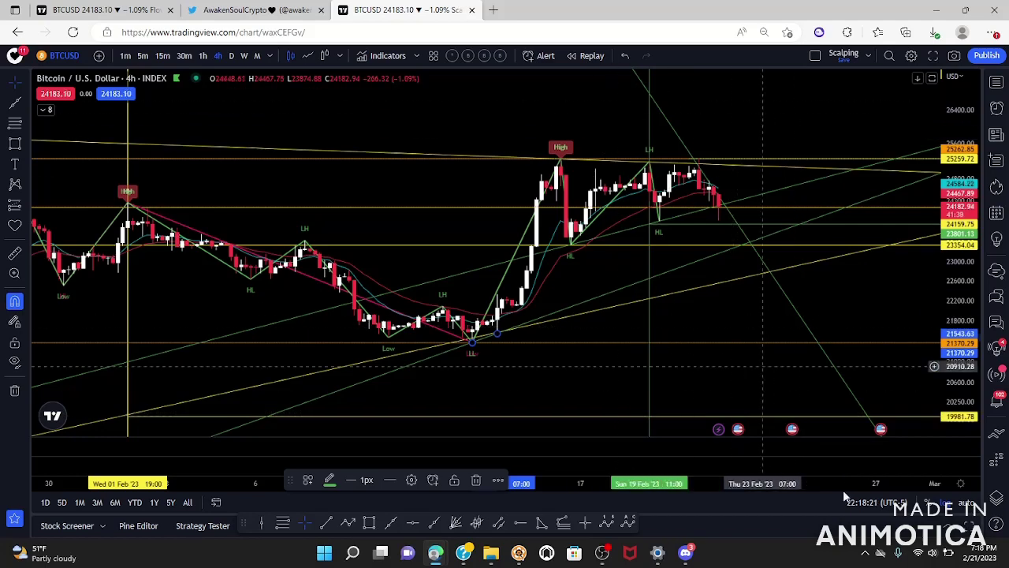
Step: Draw a steeper extended line from the 14 February 2023 07:00 low at 21543.63 to the 19 February 19:00 higher low
{"action": "left_click_drag", "start_coordinate": [944, 370], "coordinate": [959, 260]}
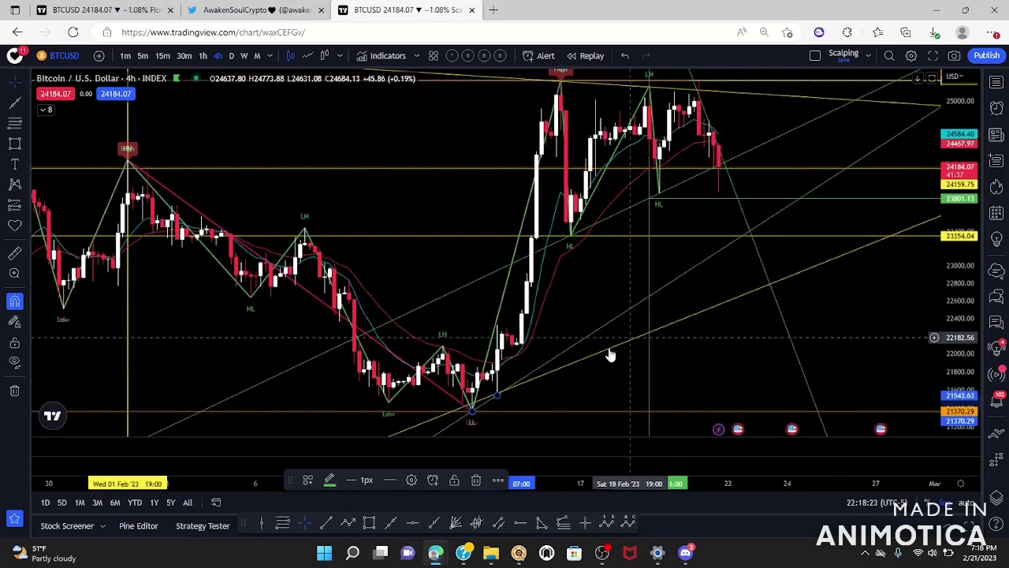
{"action": "left_click_drag", "start_coordinate": [597, 306], "coordinate": [611, 305]}
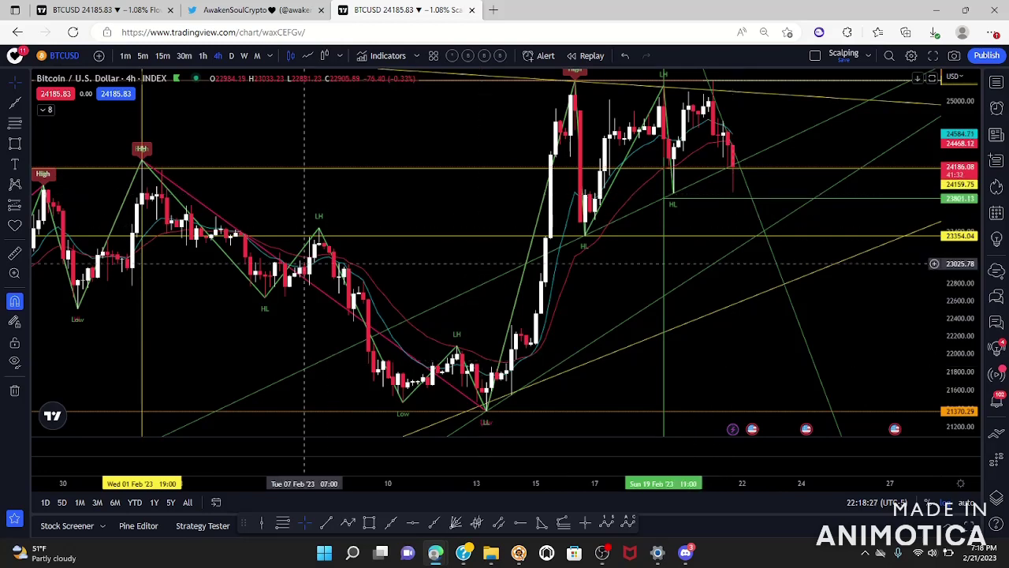
{"action": "left_click", "coordinate": [14, 102]}
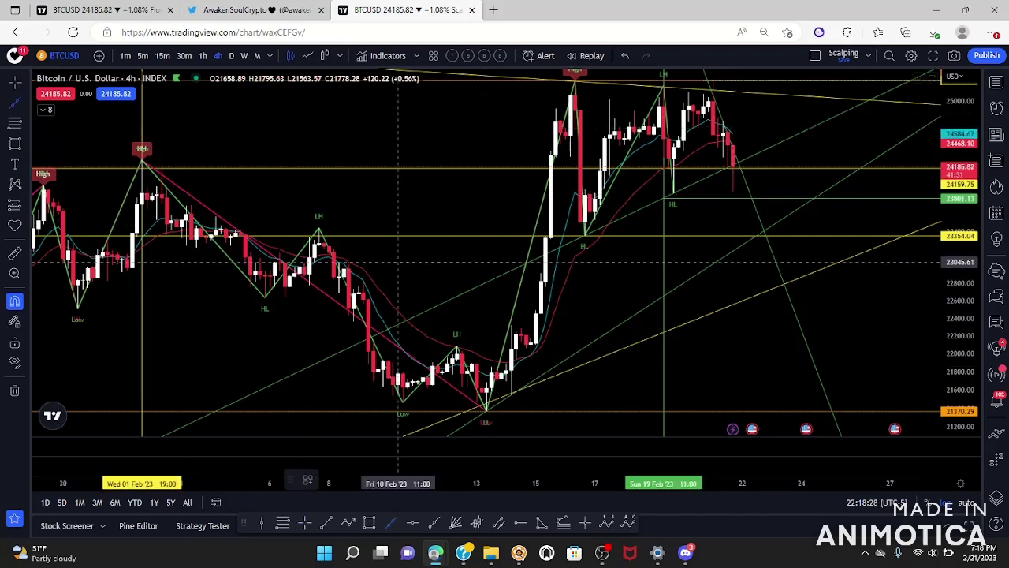
{"action": "left_click", "coordinate": [511, 395]}
{"action": "left_click", "coordinate": [674, 195]}
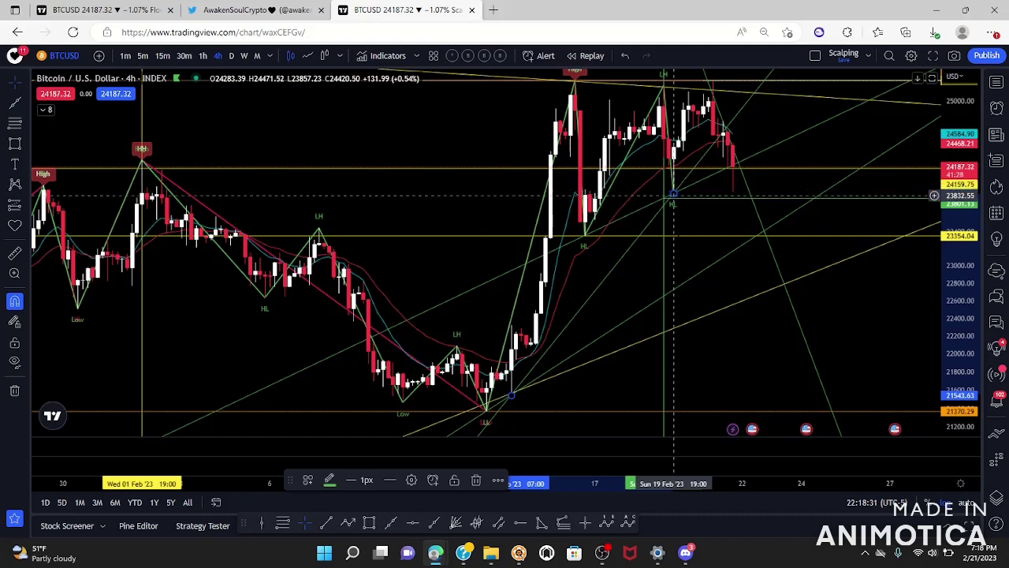
Step: Place a green vertical line at the 16 February 2023 11:00 high and a horizontal ray at 22438.67 where it crosses the steeper green line
{"action": "left_click_drag", "start_coordinate": [620, 286], "coordinate": [625, 306]}
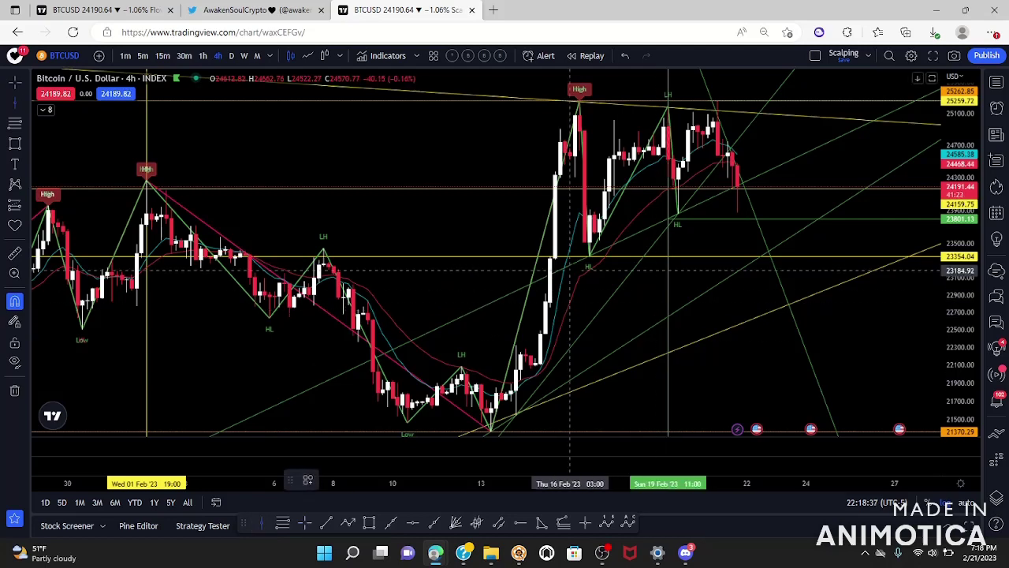
{"action": "left_click", "coordinate": [580, 269]}
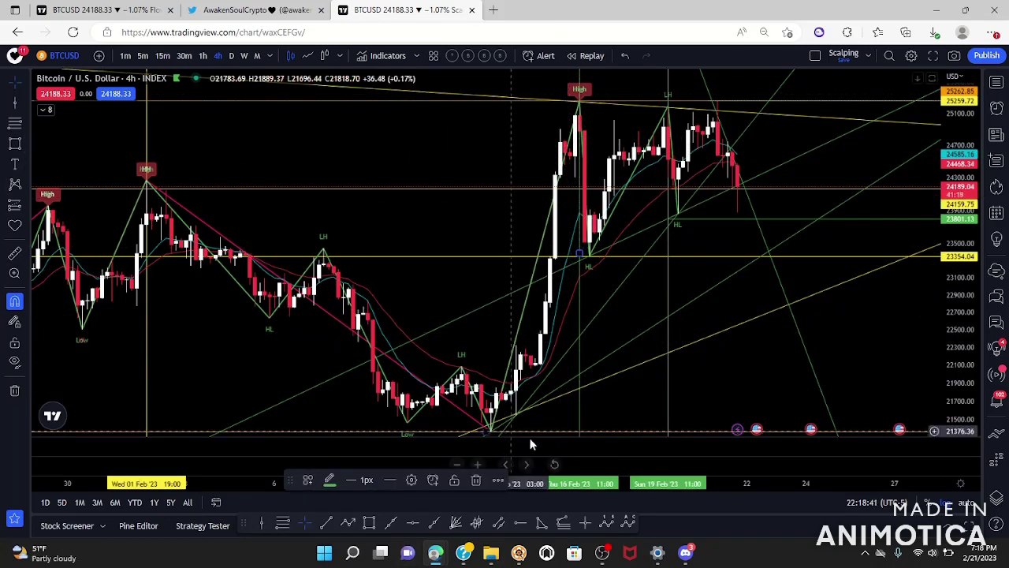
{"action": "left_click", "coordinate": [518, 525]}
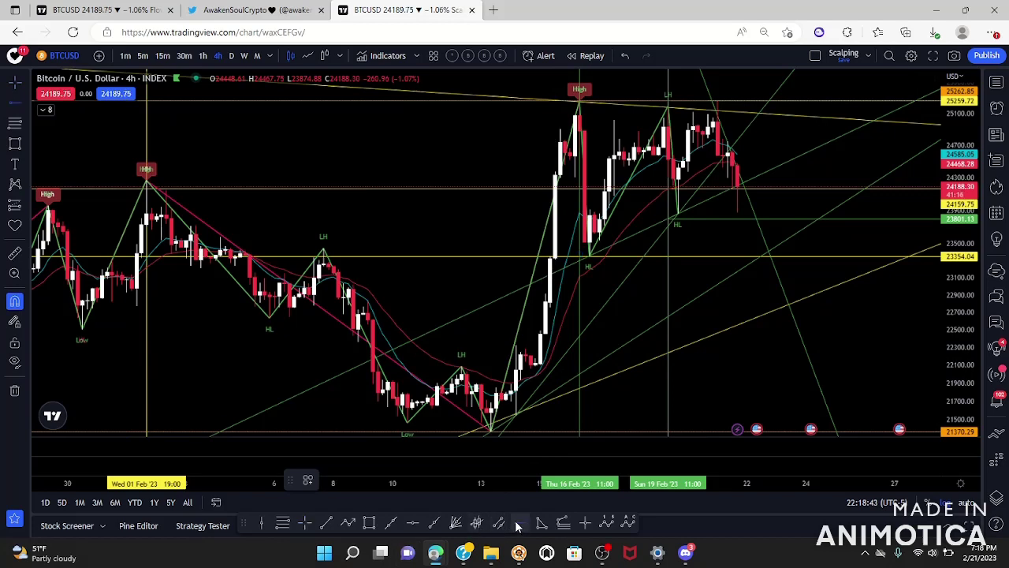
{"action": "left_click", "coordinate": [580, 335]}
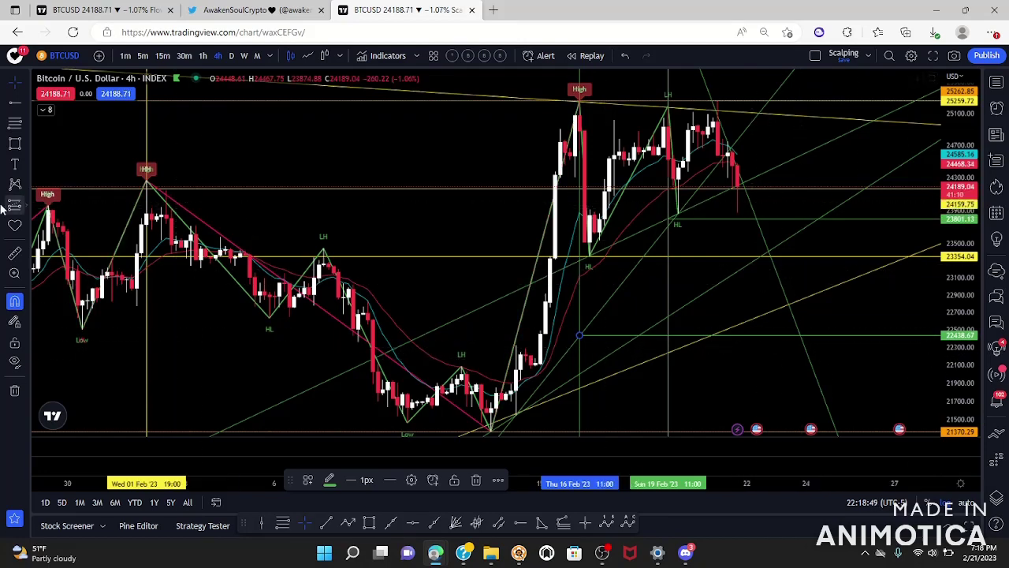
Step: Draw a target rectangle around the 22438.67 ray from 20 February 2023 23:00 at 22522.54 to 24 February 07:00 at 22361.53
{"action": "left_click", "coordinate": [14, 142]}
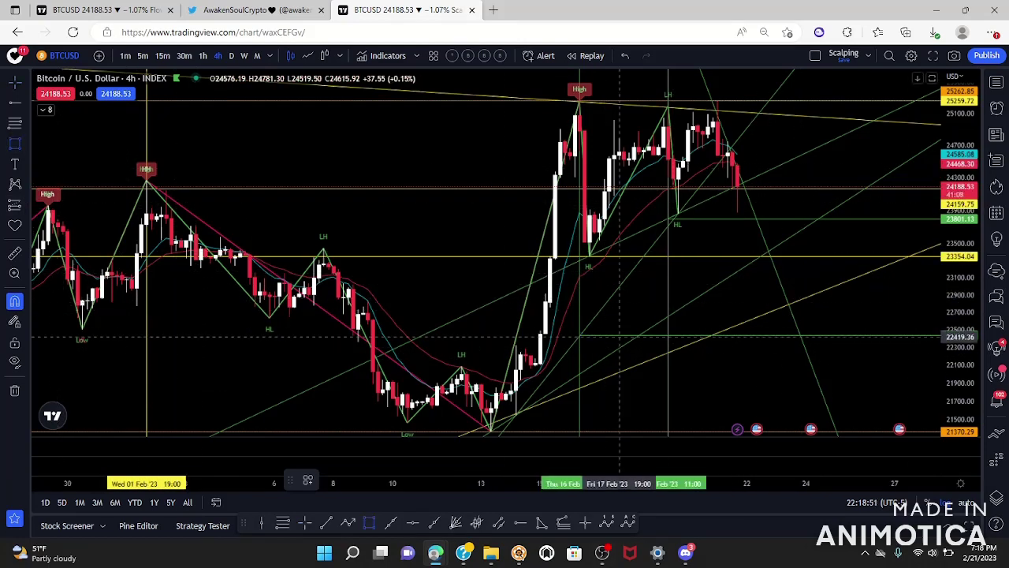
{"action": "left_click", "coordinate": [713, 328]}
{"action": "left_click", "coordinate": [805, 347]}
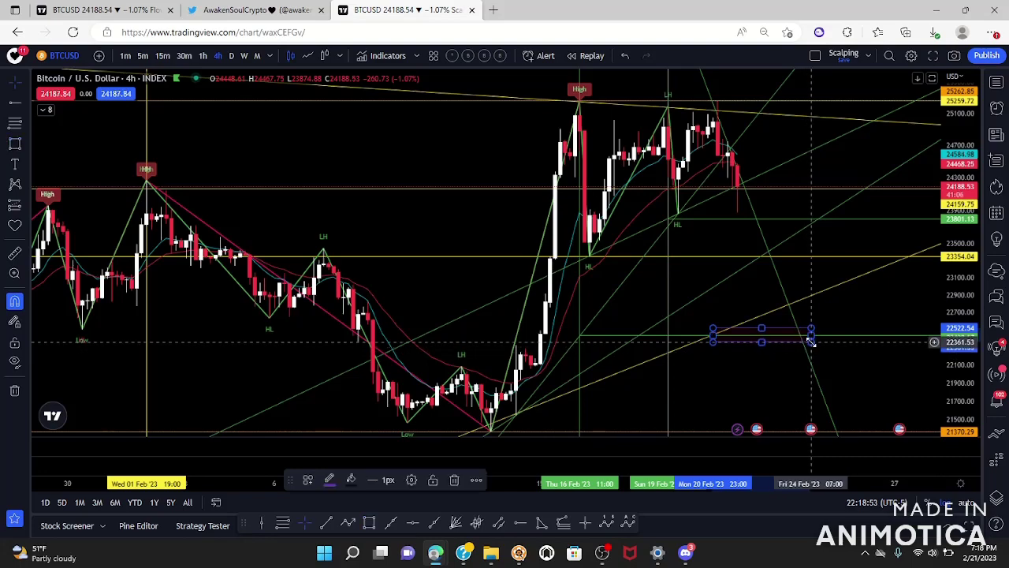
{"action": "left_click_drag", "start_coordinate": [734, 345], "coordinate": [730, 287]}
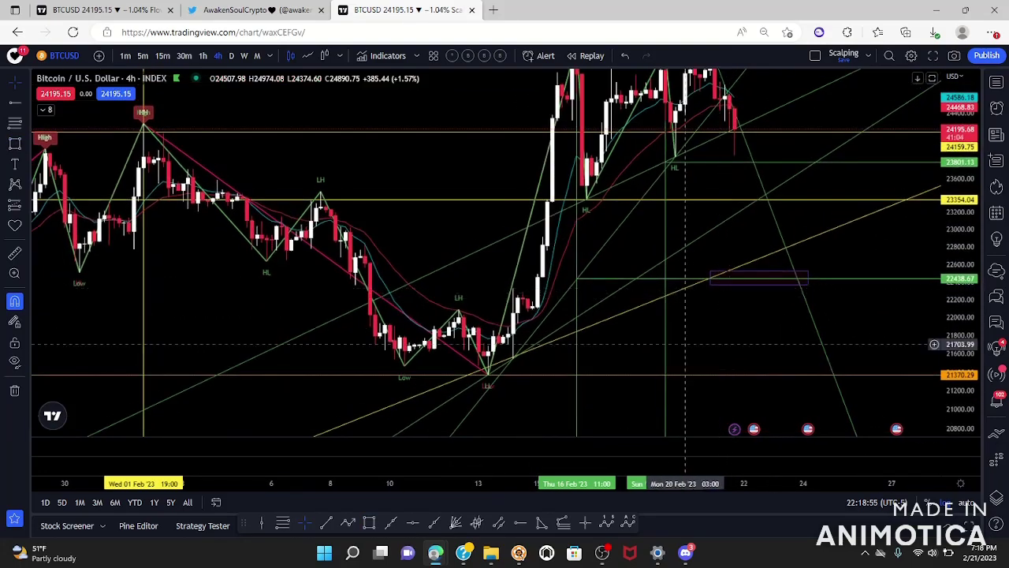
{"action": "left_click_drag", "start_coordinate": [744, 321], "coordinate": [771, 421]}
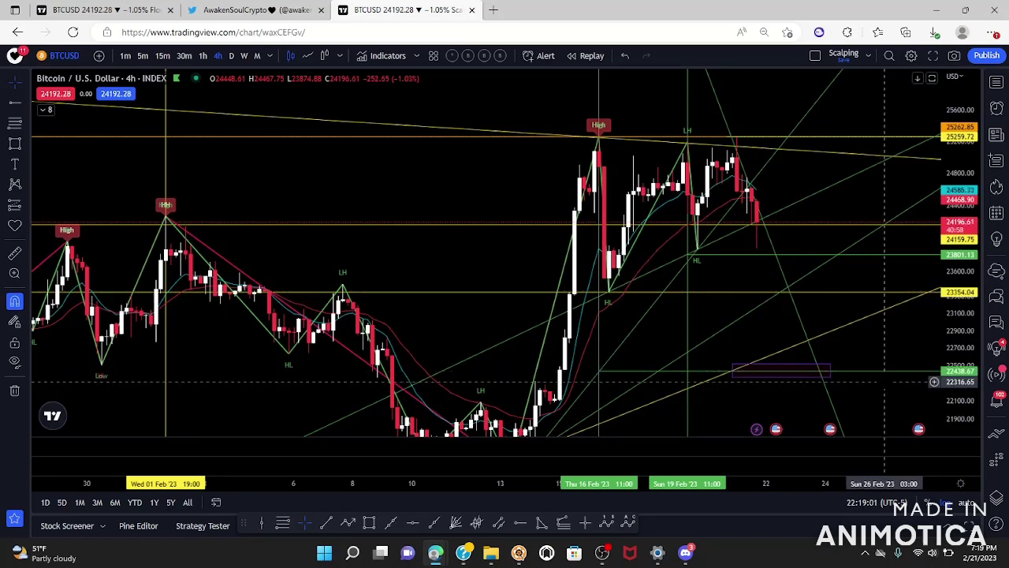
Step: Examine the 4-hour chart around the new target rectangle and the levels above it, and switch to the daily timeframe
{"action": "scroll", "coordinate": [562, 315], "scroll_direction": "down", "scroll_amount": 6}
{"action": "left_click_drag", "start_coordinate": [964, 415], "coordinate": [965, 430]}
{"action": "left_click_drag", "start_coordinate": [666, 221], "coordinate": [415, 228]}
{"action": "left_click_drag", "start_coordinate": [960, 398], "coordinate": [896, 91]}
{"action": "scroll", "coordinate": [700, 320], "scroll_direction": "up", "scroll_amount": 4}
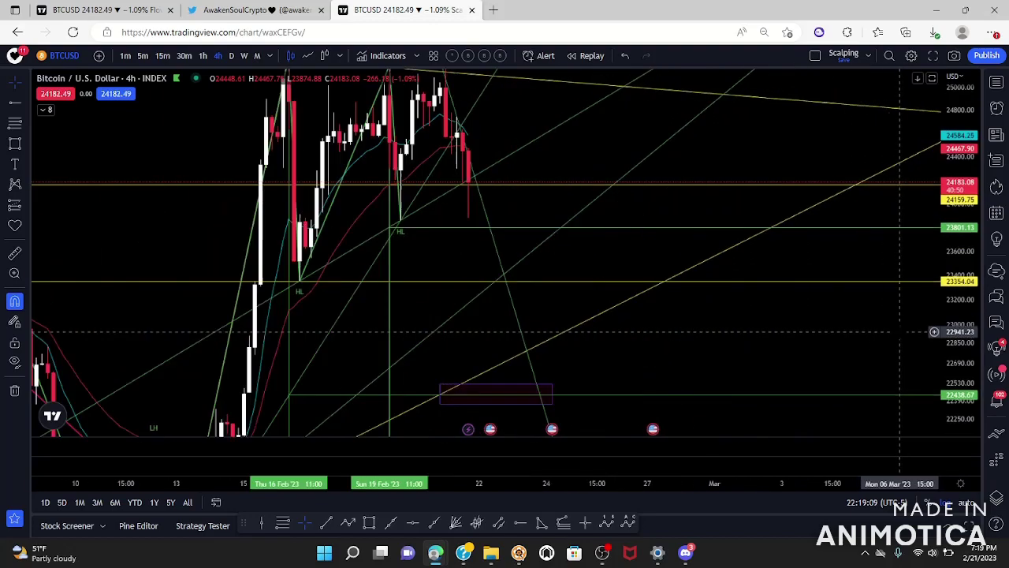
{"action": "left_click_drag", "start_coordinate": [568, 301], "coordinate": [752, 305]}
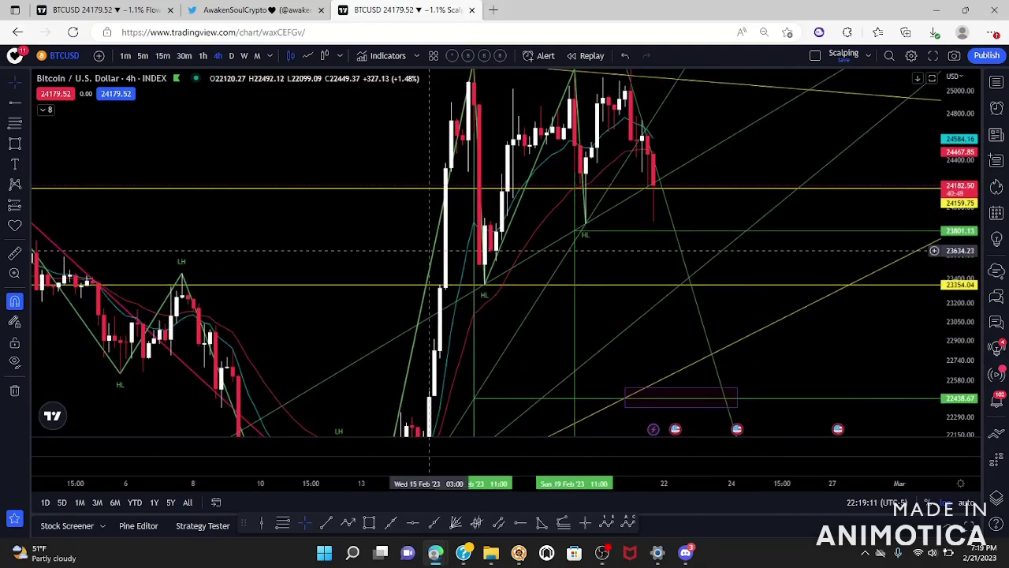
{"action": "left_click", "coordinate": [232, 53]}
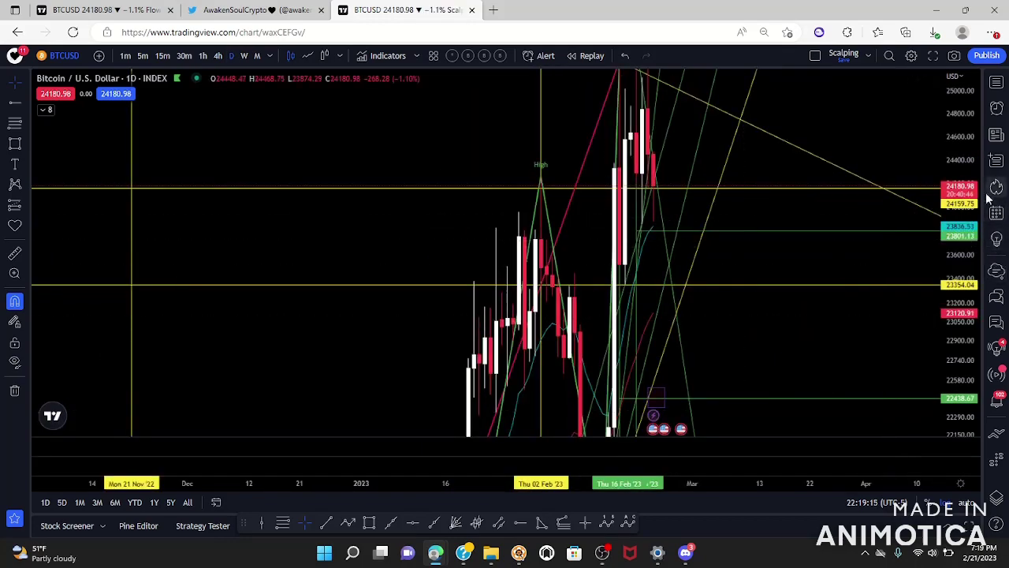
Step: Examine the daily chart around the recent swing highs and the 22438.67 target rectangle
{"action": "left_click_drag", "start_coordinate": [785, 289], "coordinate": [873, 235]}
{"action": "scroll", "coordinate": [874, 235], "scroll_direction": "up", "scroll_amount": 8}
{"action": "scroll", "coordinate": [801, 292], "scroll_direction": "down", "scroll_amount": 7}
{"action": "left_click_drag", "start_coordinate": [964, 183], "coordinate": [954, 20]}
{"action": "left_click_drag", "start_coordinate": [832, 242], "coordinate": [914, 247]}
{"action": "scroll", "coordinate": [919, 248], "scroll_direction": "up", "scroll_amount": 5}
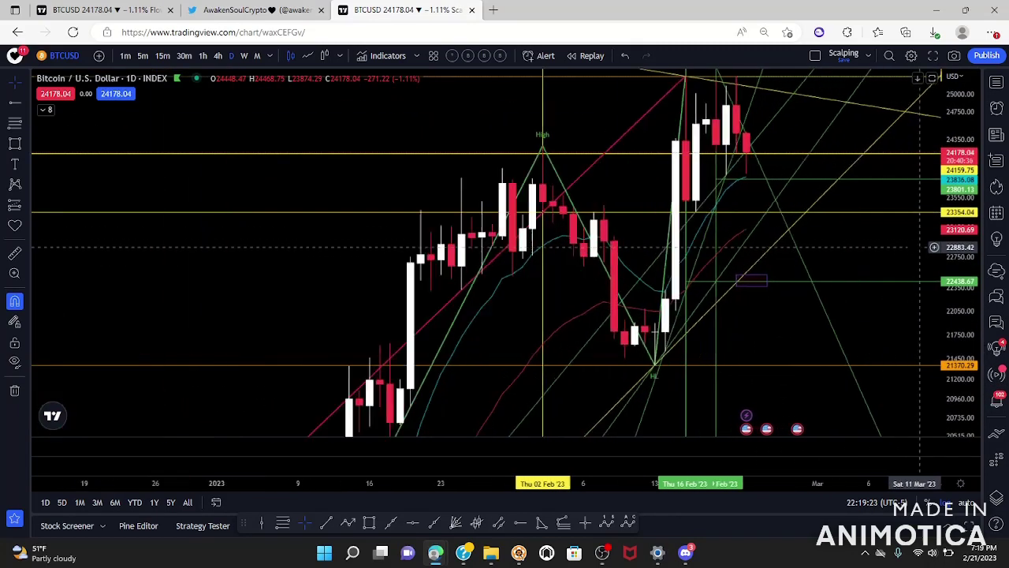
{"action": "scroll", "coordinate": [918, 247], "scroll_direction": "up", "scroll_amount": 3}
{"action": "left_click_drag", "start_coordinate": [820, 238], "coordinate": [863, 352]}
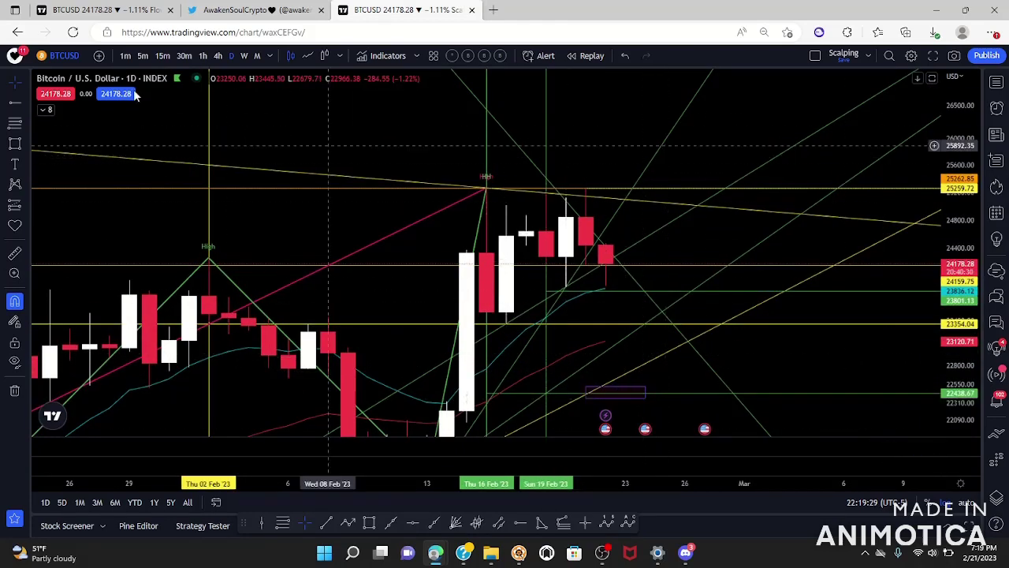
Step: Switch to the 4-hour timeframe and show the Pivots HL indicator's price labels on the chart
{"action": "left_click", "coordinate": [218, 56]}
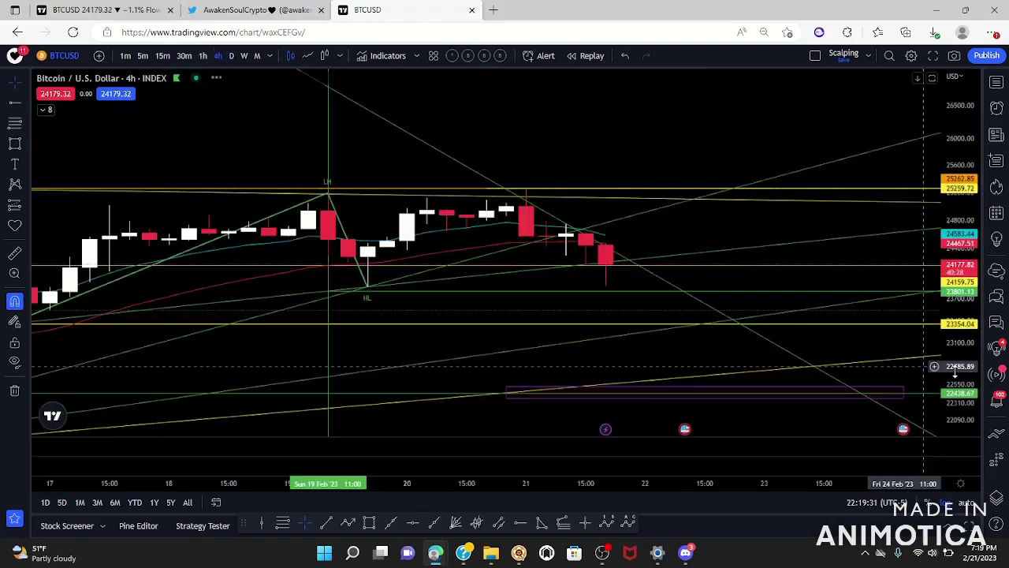
{"action": "left_click_drag", "start_coordinate": [948, 367], "coordinate": [950, 47]}
{"action": "left_click_drag", "start_coordinate": [752, 178], "coordinate": [938, 268]}
{"action": "left_click_drag", "start_coordinate": [943, 181], "coordinate": [984, 301]}
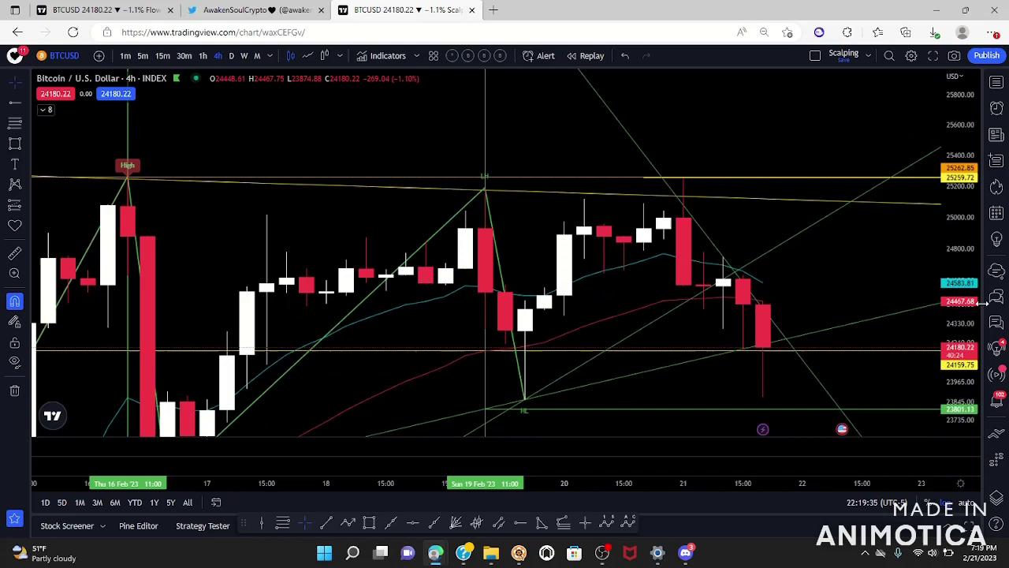
{"action": "left_click_drag", "start_coordinate": [721, 365], "coordinate": [714, 270]}
{"action": "scroll", "coordinate": [702, 251], "scroll_direction": "down", "scroll_amount": 6}
{"action": "left_click_drag", "start_coordinate": [822, 360], "coordinate": [757, 343]}
{"action": "scroll", "coordinate": [756, 343], "scroll_direction": "up", "scroll_amount": 3}
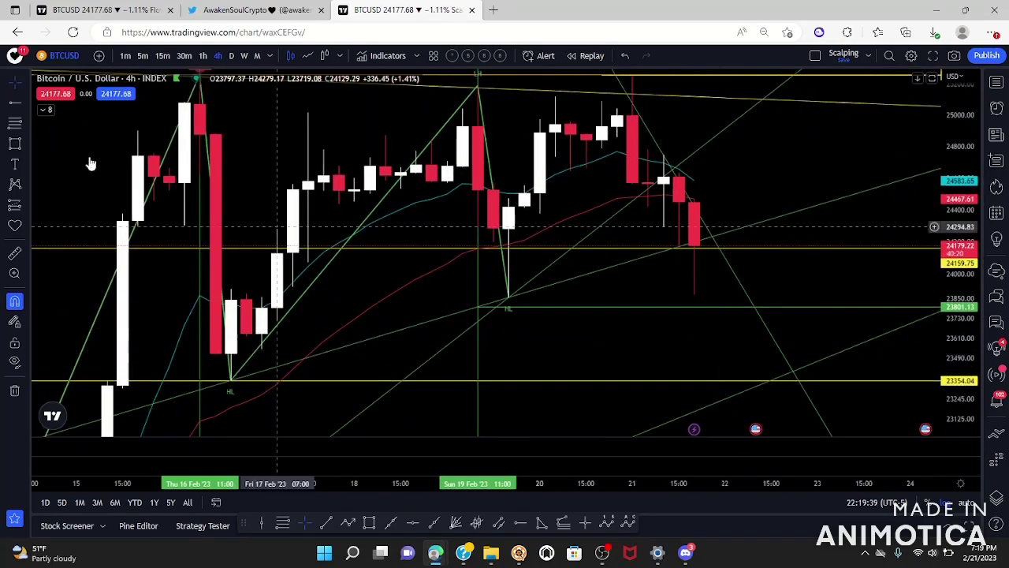
{"action": "left_click", "coordinate": [43, 111]}
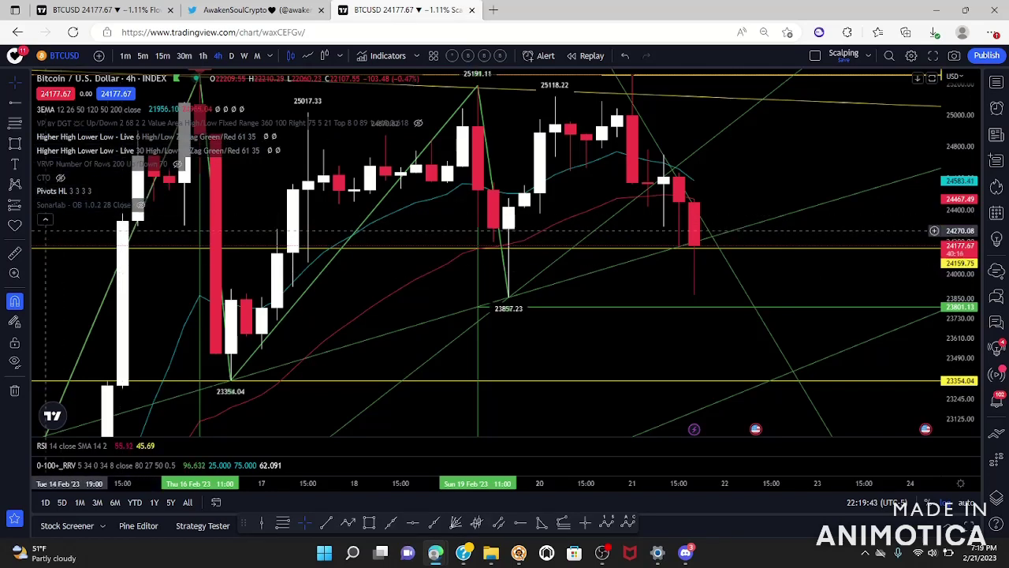
{"action": "left_click", "coordinate": [45, 220]}
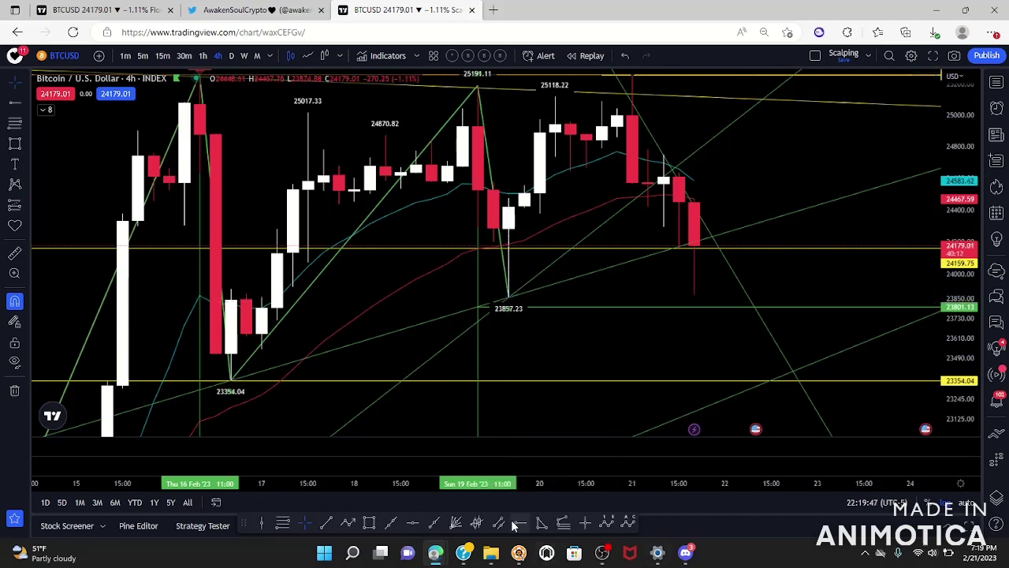
Step: Place a green horizontal line at the 19 February 2023 19:00 low at 23857.23
{"action": "left_click", "coordinate": [413, 522]}
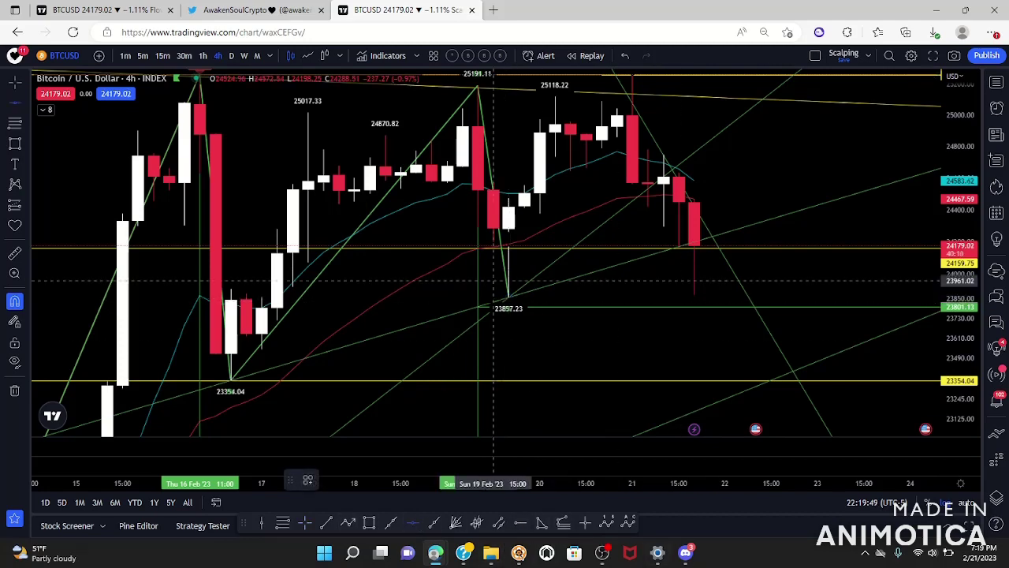
{"action": "left_click", "coordinate": [487, 298]}
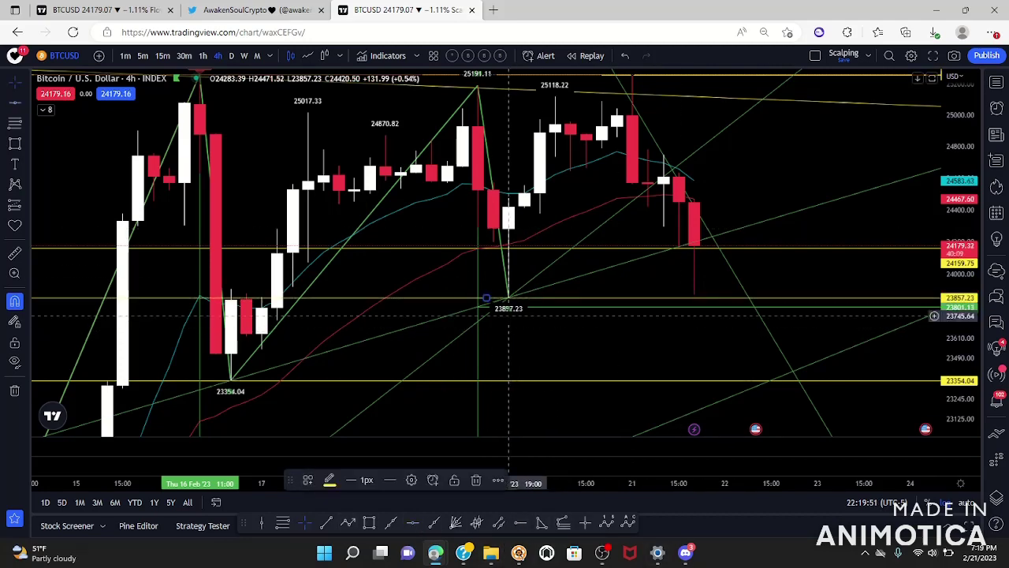
{"action": "left_click", "coordinate": [329, 480]}
{"action": "left_click", "coordinate": [385, 353]}
Step: Draw a thin target rectangle along the 23801.13 ray from 22 February 2023 07:00 to about 24 February 07:00
{"action": "left_click_drag", "start_coordinate": [648, 344], "coordinate": [647, 350]}
{"action": "left_click", "coordinate": [14, 144]}
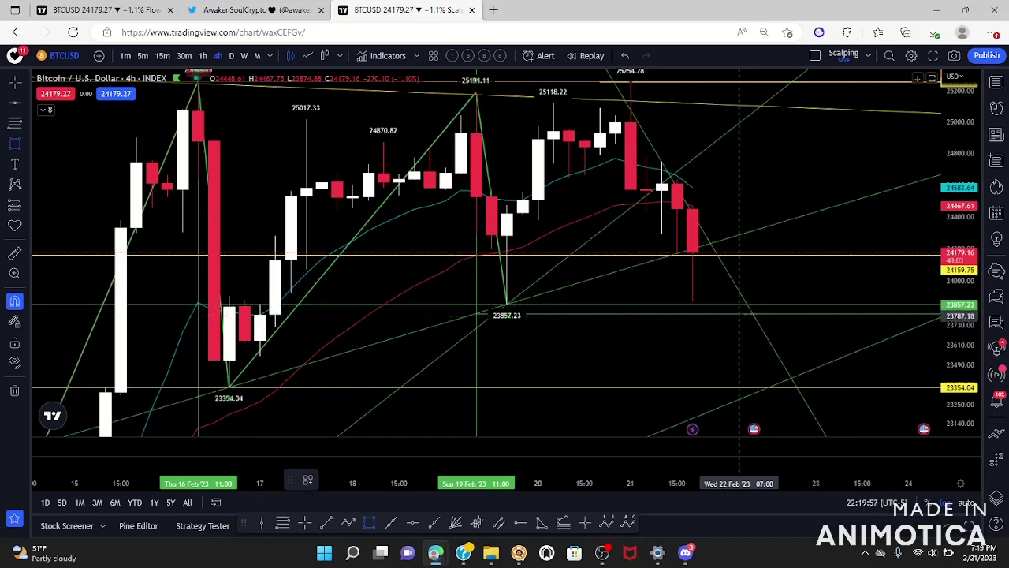
{"action": "left_click_drag", "start_coordinate": [739, 313], "coordinate": [909, 325]}
{"action": "left_click", "coordinate": [924, 319]}
{"action": "left_click_drag", "start_coordinate": [814, 185], "coordinate": [791, 247]}
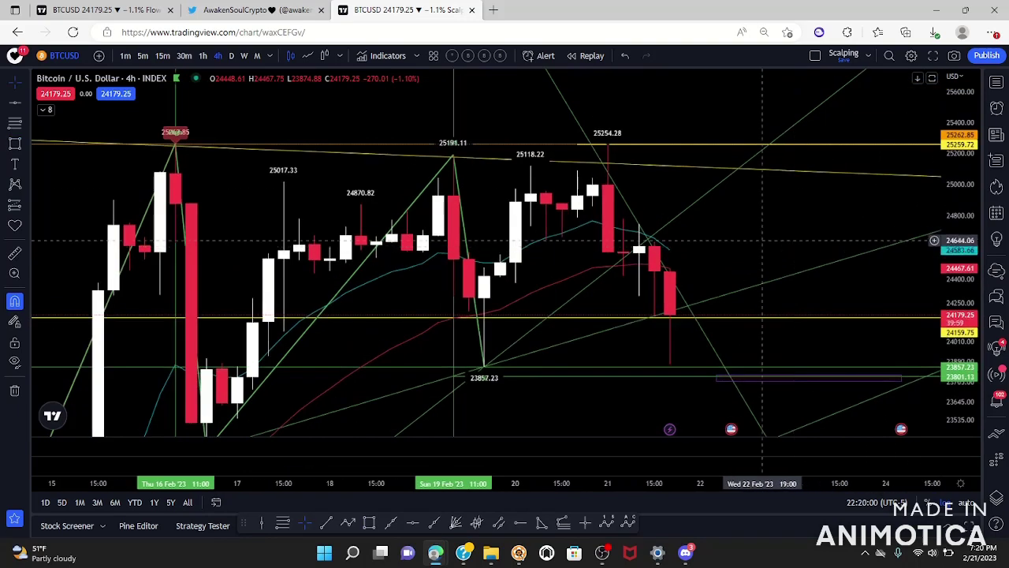
Step: Place a green horizontal ray at the 21 February 2023 03:00 high at 25254.28
{"action": "left_click", "coordinate": [12, 107]}
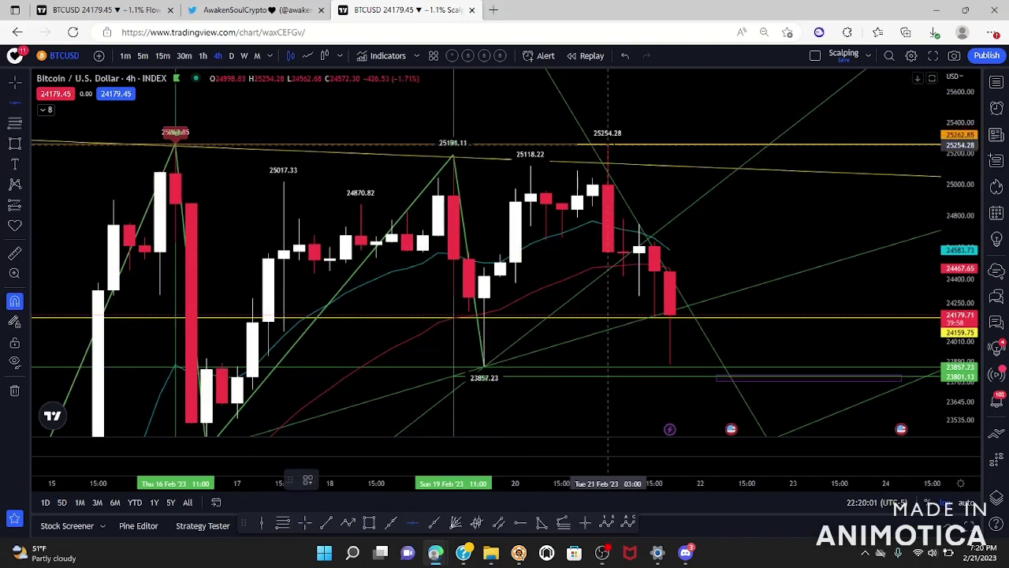
{"action": "left_click", "coordinate": [520, 522]}
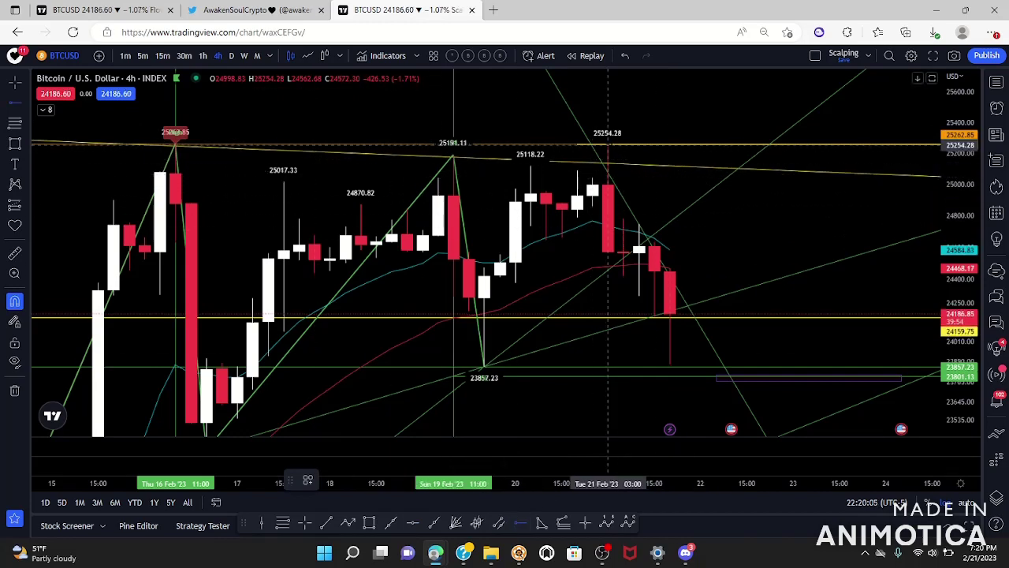
{"action": "left_click", "coordinate": [607, 145]}
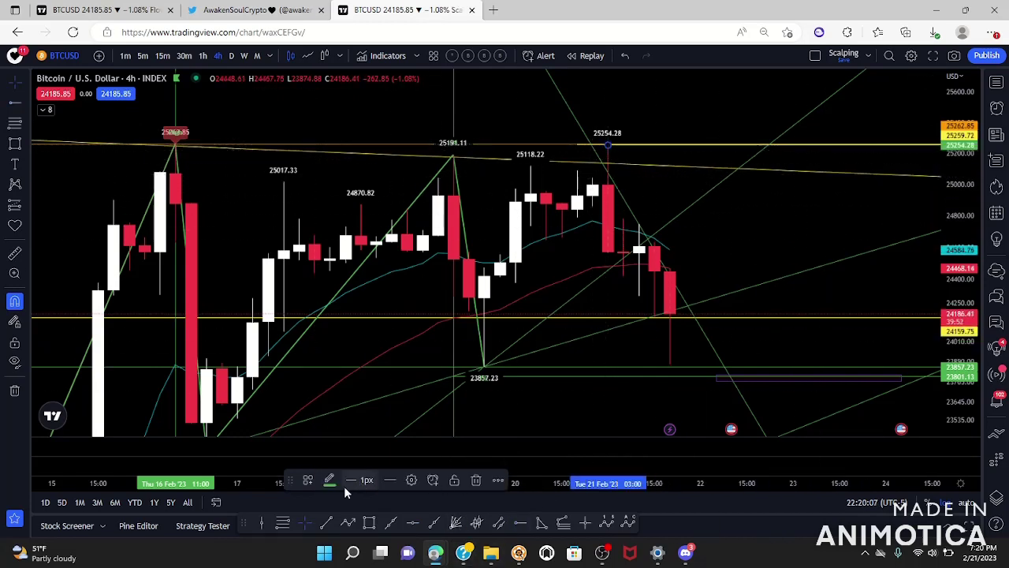
{"action": "left_click", "coordinate": [477, 482]}
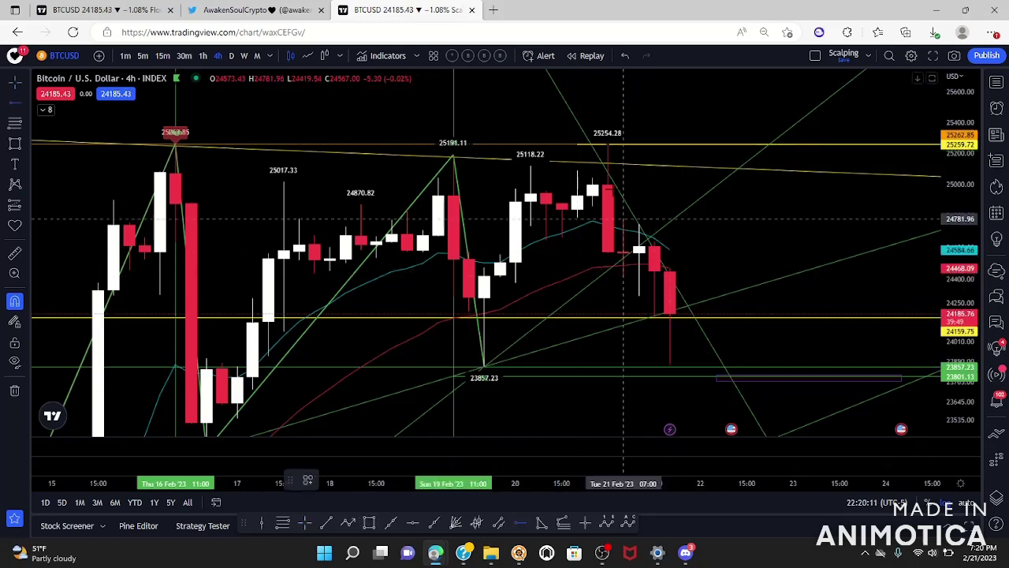
{"action": "key", "text": "ctrl+z"}
{"action": "left_click", "coordinate": [329, 481]}
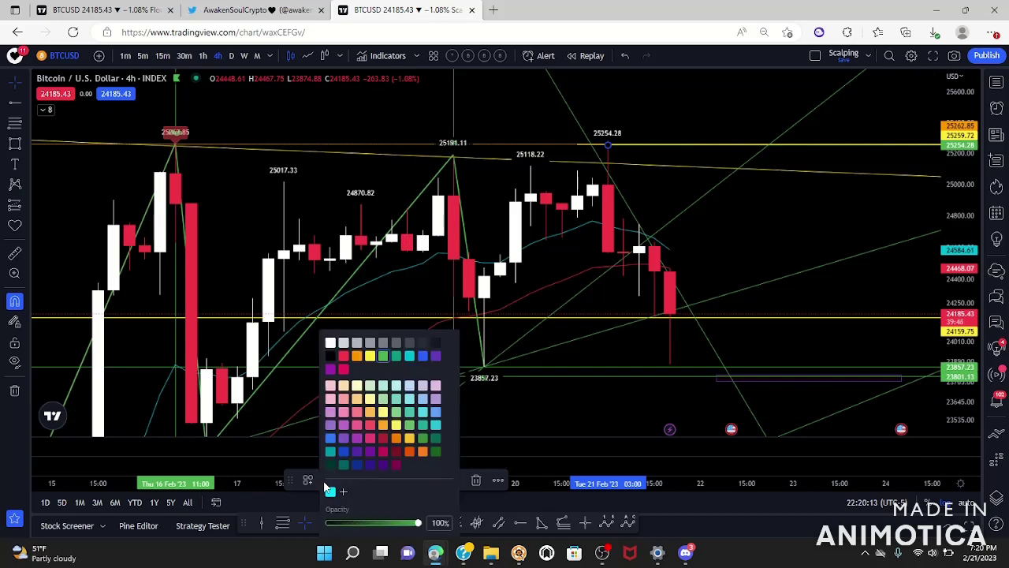
{"action": "left_click", "coordinate": [384, 359]}
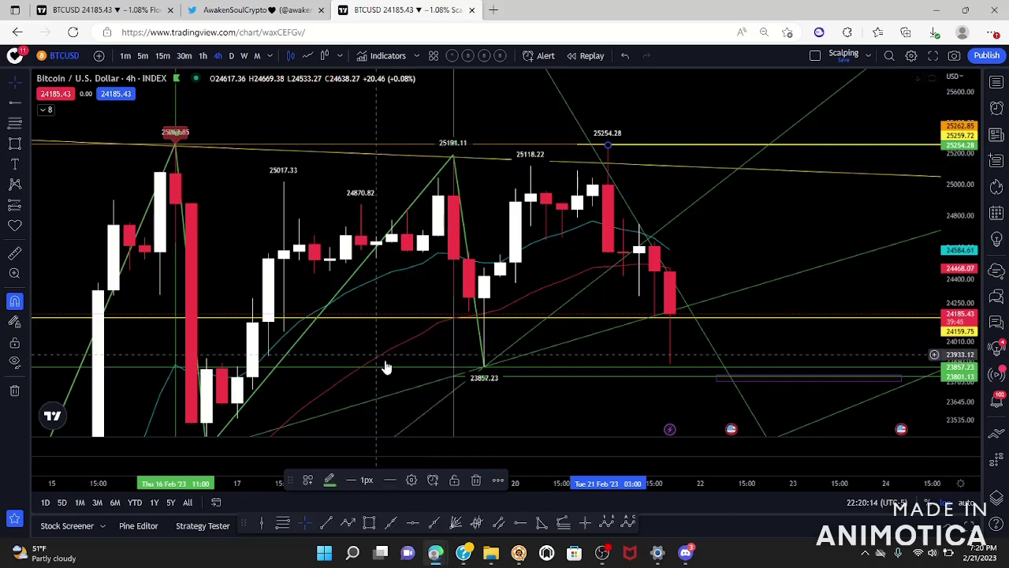
{"action": "left_click", "coordinate": [733, 229]}
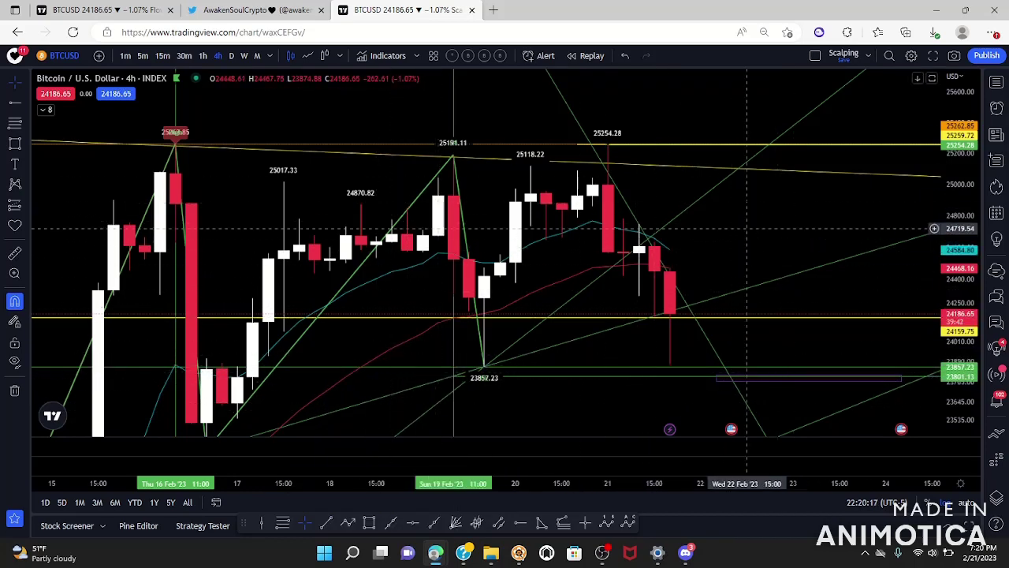
Step: Switch to the 1-hour timeframe and fit the price action from 18 to 21 February in view
{"action": "left_click_drag", "start_coordinate": [745, 229], "coordinate": [745, 153]}
{"action": "left_click", "coordinate": [204, 56]}
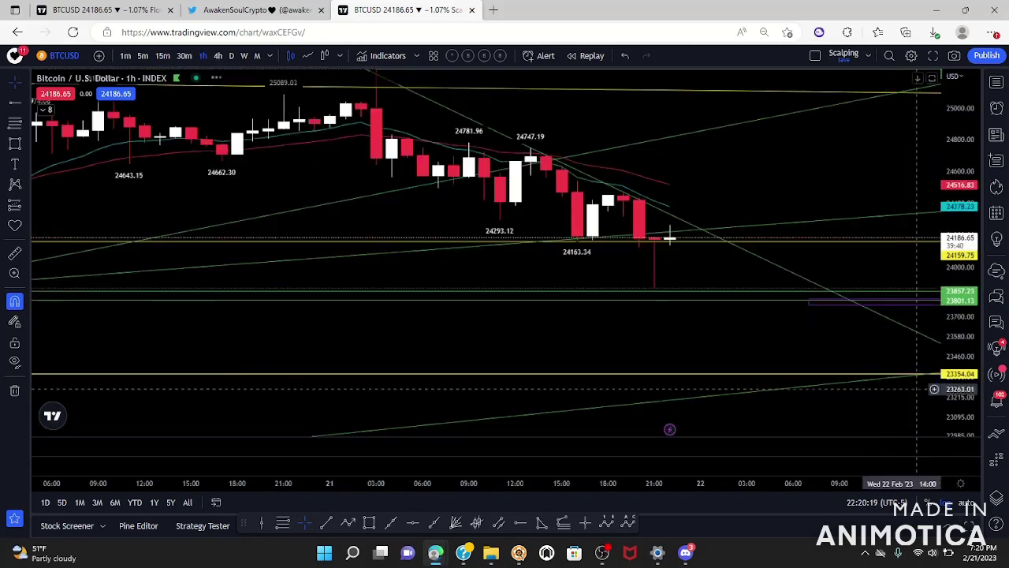
{"action": "left_click_drag", "start_coordinate": [793, 391], "coordinate": [608, 392]}
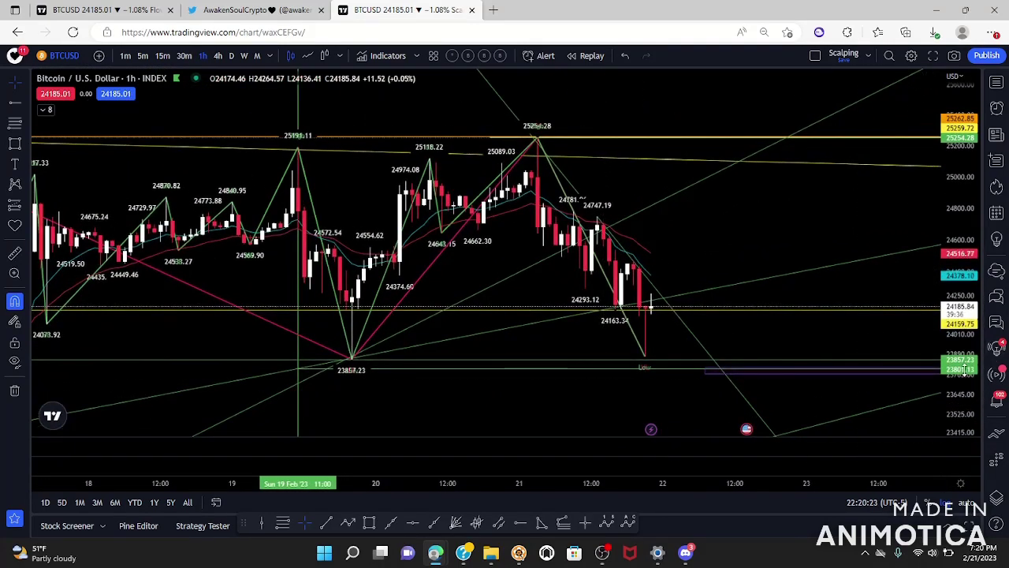
{"action": "left_click_drag", "start_coordinate": [964, 370], "coordinate": [964, 346]}
{"action": "left_click_drag", "start_coordinate": [814, 197], "coordinate": [825, 173]}
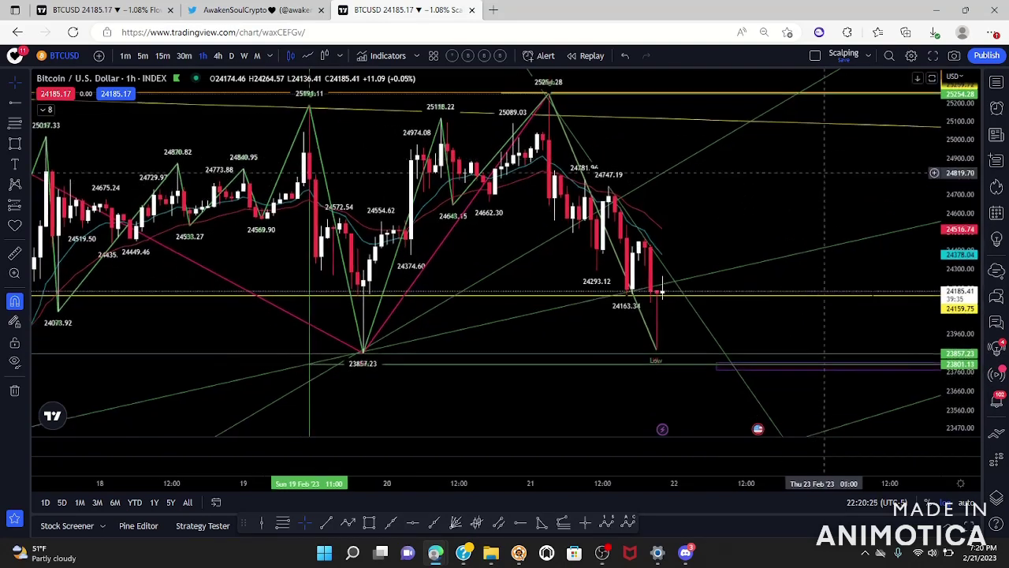
Step: Expand the RSI pane to compare it with the 1-hour price action, and collapse it again
{"action": "left_click", "coordinate": [917, 447]}
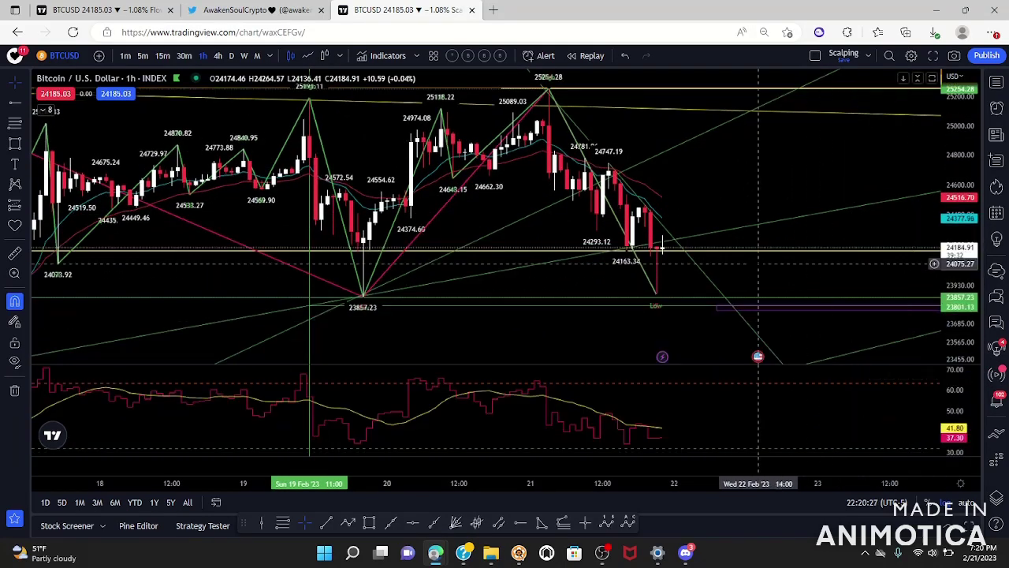
{"action": "left_click_drag", "start_coordinate": [806, 383], "coordinate": [786, 410]}
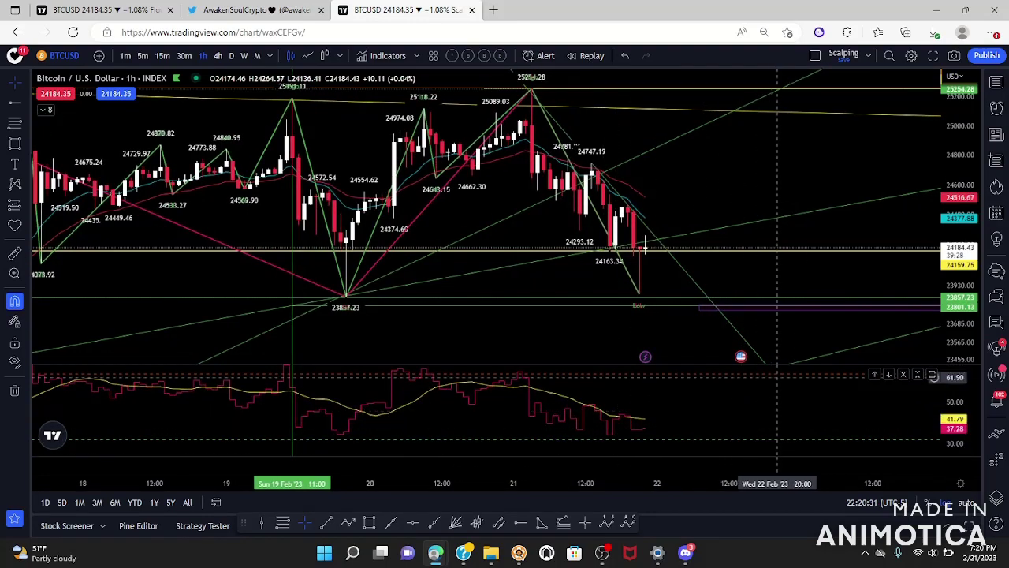
{"action": "left_click_drag", "start_coordinate": [778, 184], "coordinate": [776, 168]}
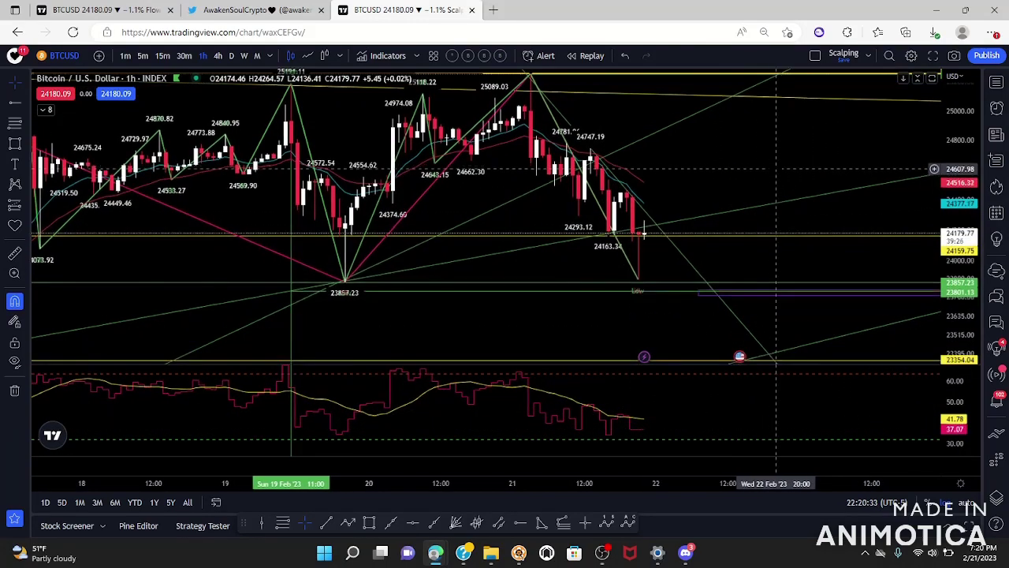
{"action": "scroll", "coordinate": [777, 169], "scroll_direction": "down", "scroll_amount": 3}
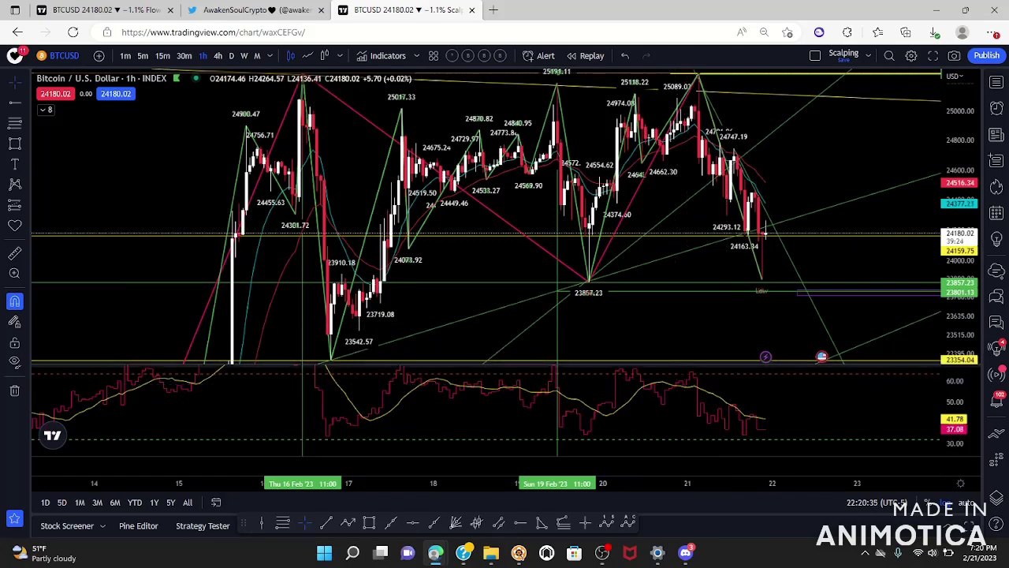
{"action": "scroll", "coordinate": [780, 176], "scroll_direction": "up", "scroll_amount": 3}
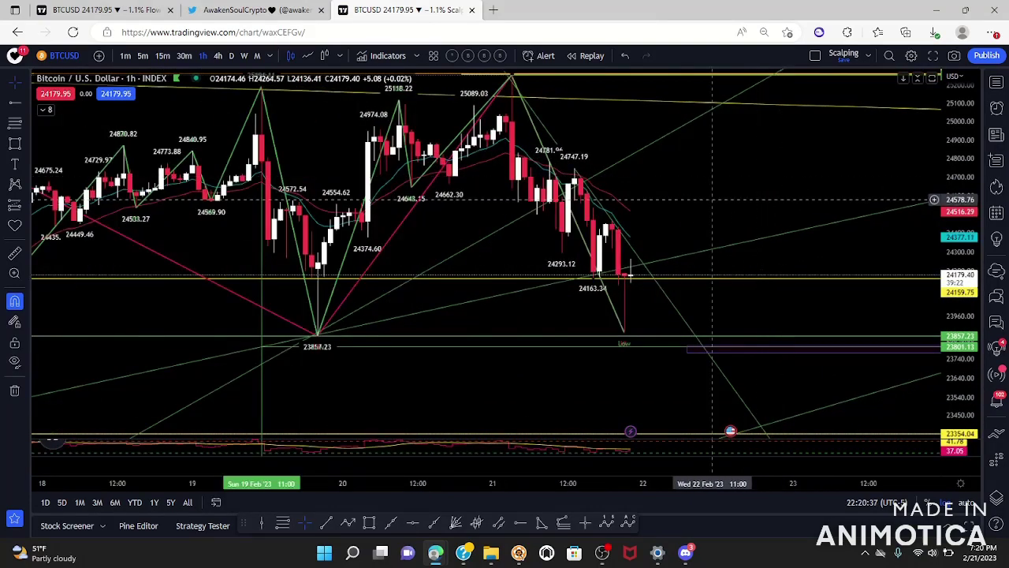
{"action": "scroll", "coordinate": [714, 199], "scroll_direction": "up", "scroll_amount": 3}
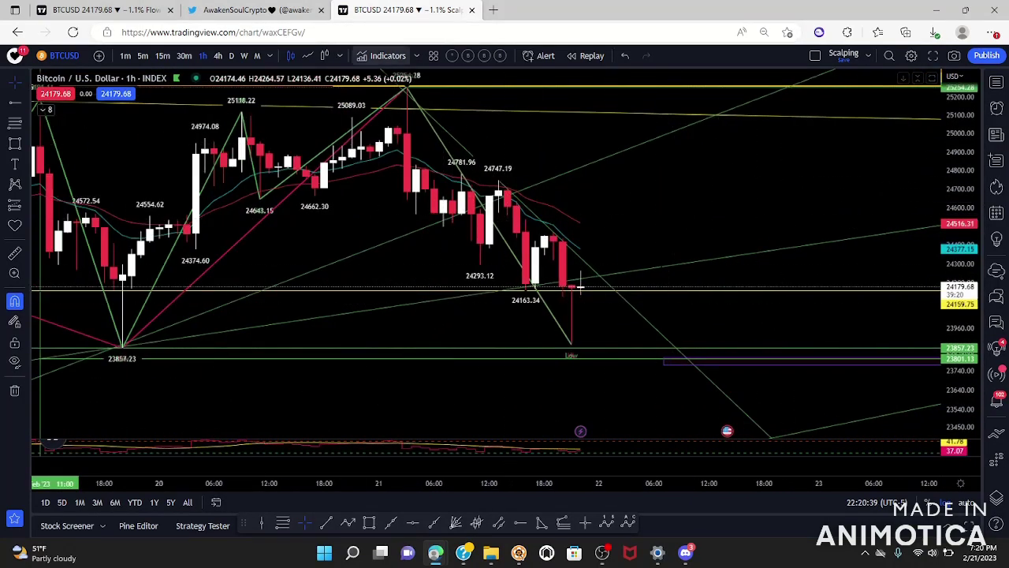
Step: Recolour the descending trend line through the 21 February lower highs to cyan
{"action": "left_click", "coordinate": [585, 267]}
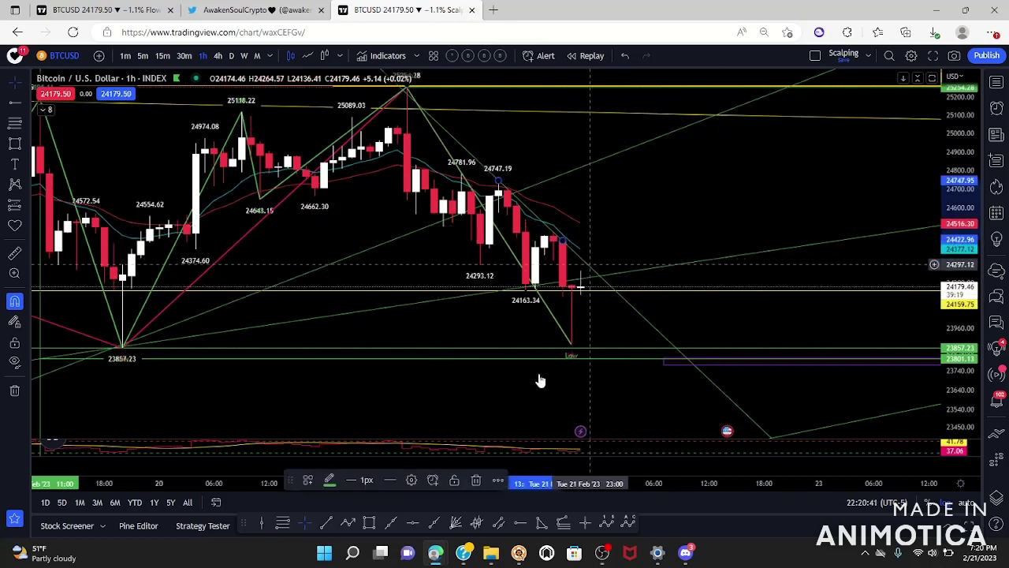
{"action": "left_click", "coordinate": [329, 480]}
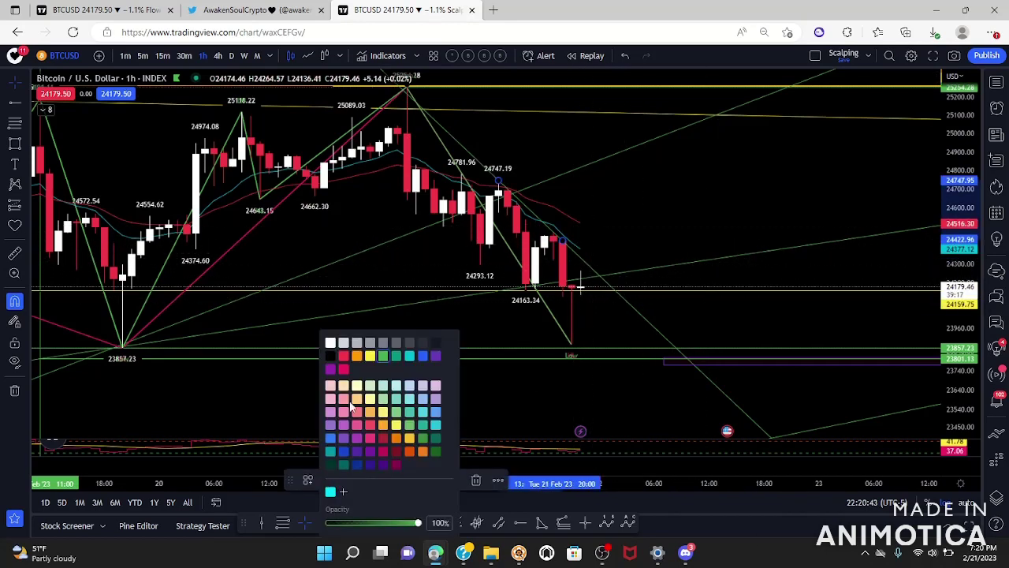
{"action": "left_click", "coordinate": [403, 358]}
{"action": "left_click", "coordinate": [368, 199]}
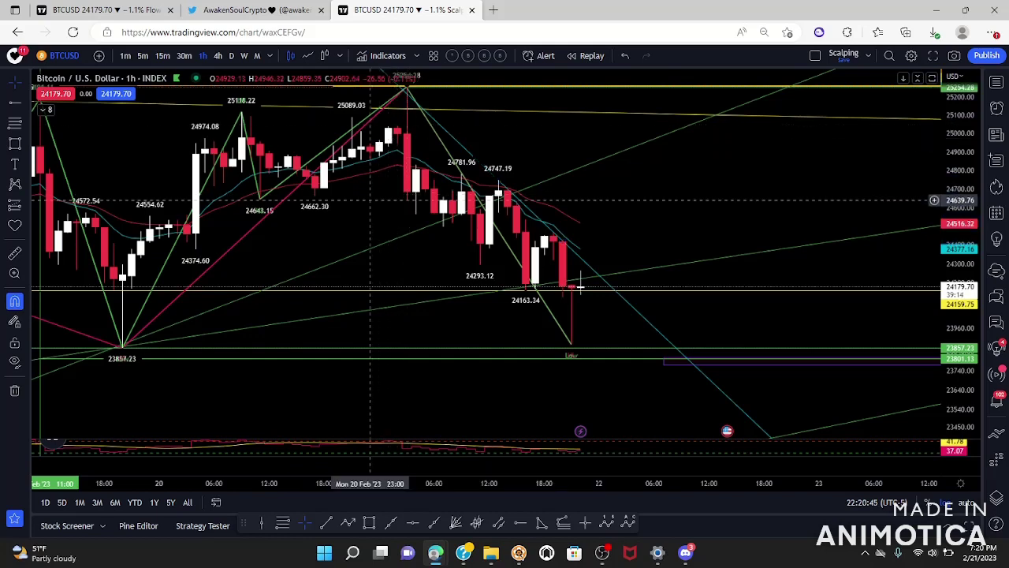
Step: Examine the 1-hour swings since 16 February against the cyan descending line and the levels below price
{"action": "left_click_drag", "start_coordinate": [369, 216], "coordinate": [370, 275]}
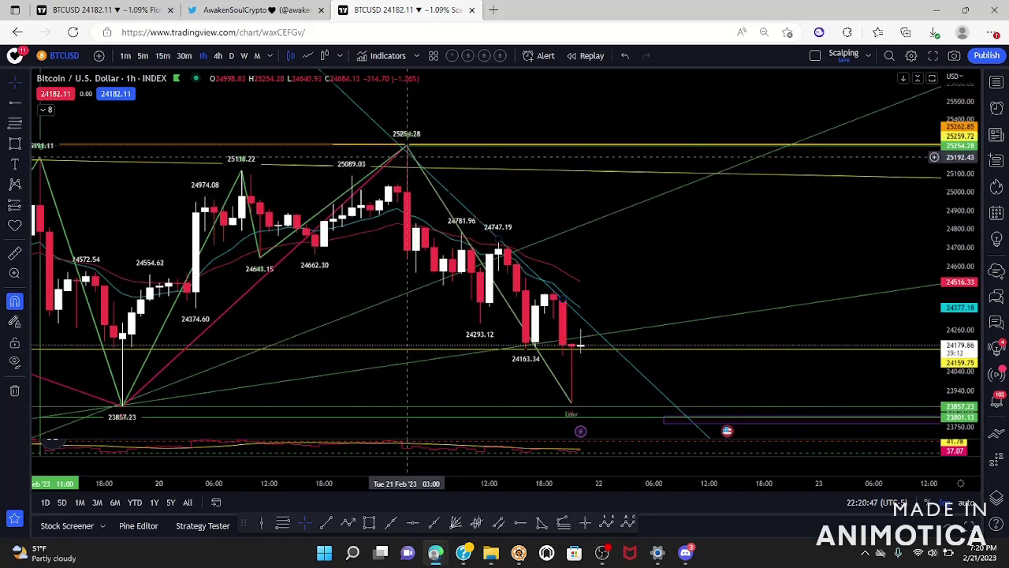
{"action": "left_click_drag", "start_coordinate": [443, 182], "coordinate": [407, 147]}
{"action": "left_click_drag", "start_coordinate": [635, 270], "coordinate": [637, 166]}
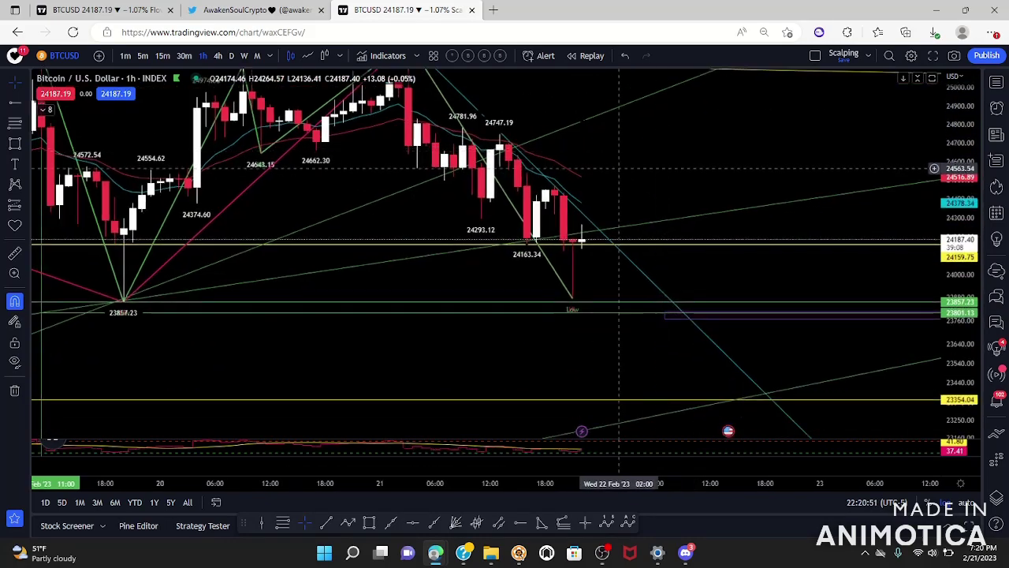
{"action": "scroll", "coordinate": [559, 354], "scroll_direction": "down", "scroll_amount": 6}
{"action": "left_click_drag", "start_coordinate": [742, 366], "coordinate": [745, 371]}
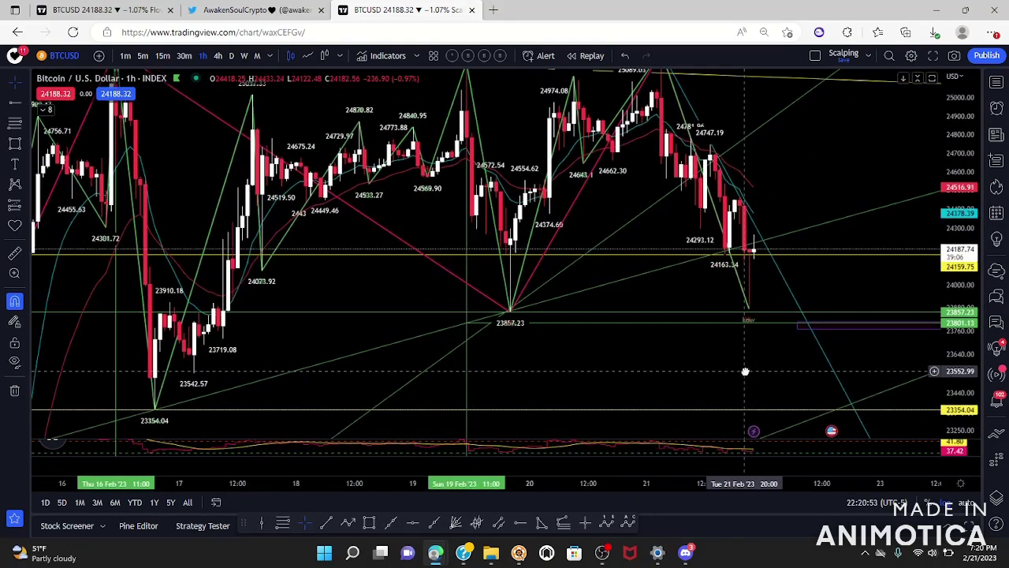
{"action": "scroll", "coordinate": [736, 363], "scroll_direction": "up", "scroll_amount": 4}
{"action": "scroll", "coordinate": [336, 345], "scroll_direction": "down", "scroll_amount": 3}
{"action": "scroll", "coordinate": [337, 345], "scroll_direction": "down", "scroll_amount": 2}
{"action": "scroll", "coordinate": [337, 345], "scroll_direction": "up", "scroll_amount": 4}
{"action": "scroll", "coordinate": [336, 344], "scroll_direction": "down", "scroll_amount": 3}
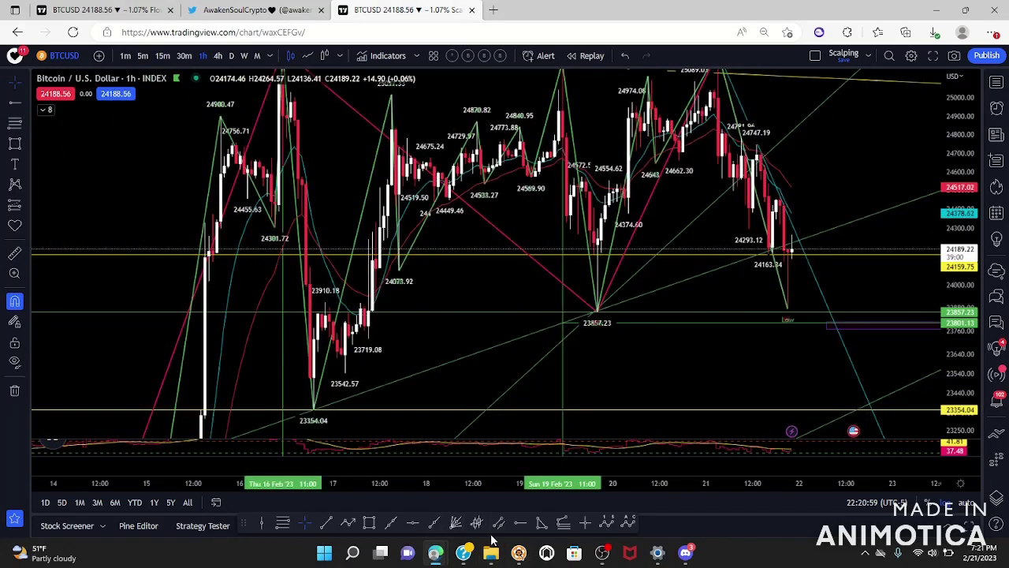
Step: Draw a cyan extended line from the 23354.04 low through the 21 February low
{"action": "left_click", "coordinate": [390, 524]}
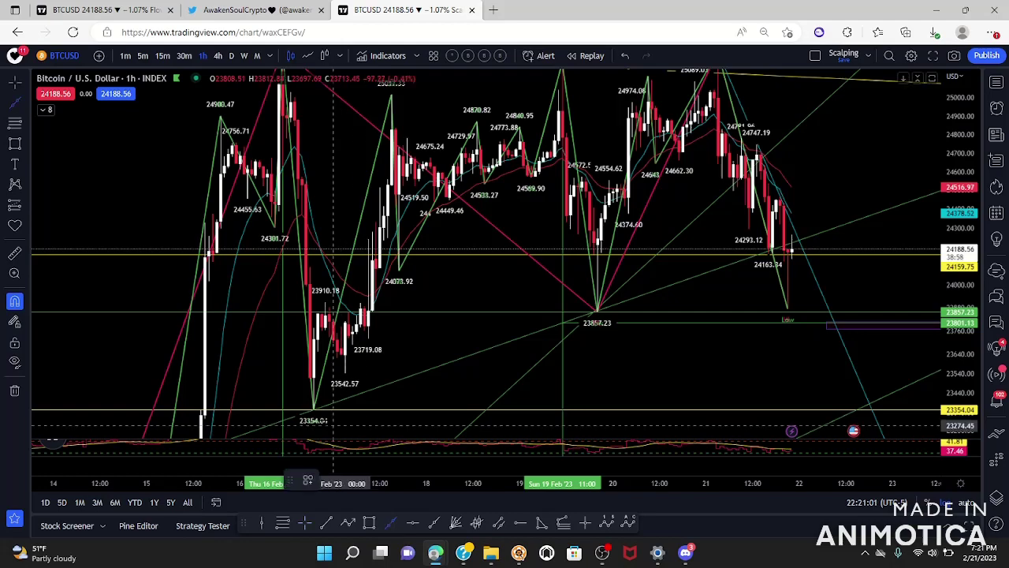
{"action": "left_click", "coordinate": [313, 410]}
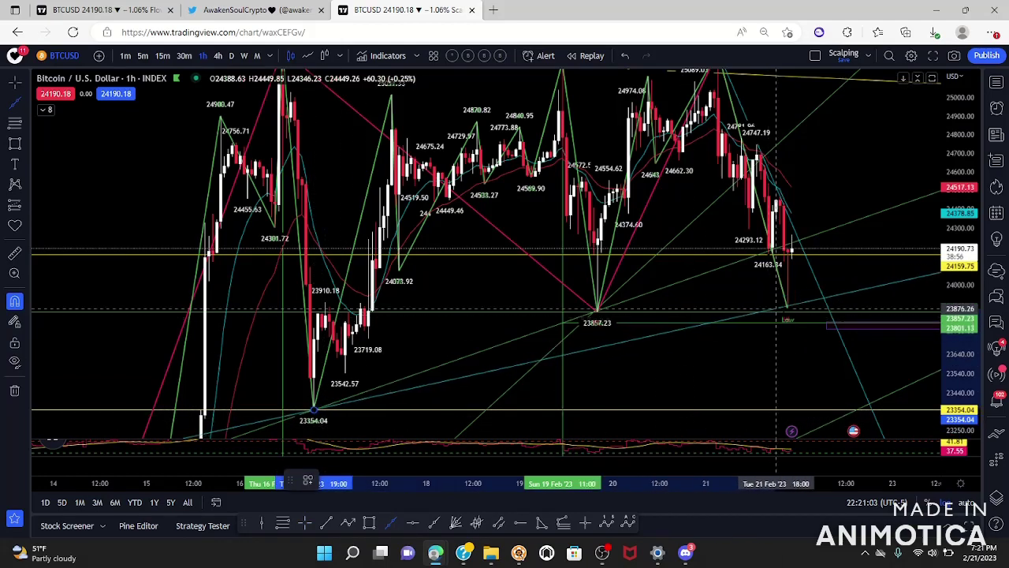
{"action": "left_click", "coordinate": [783, 310]}
{"action": "left_click", "coordinate": [782, 386]}
{"action": "scroll", "coordinate": [782, 385], "scroll_direction": "up", "scroll_amount": 6}
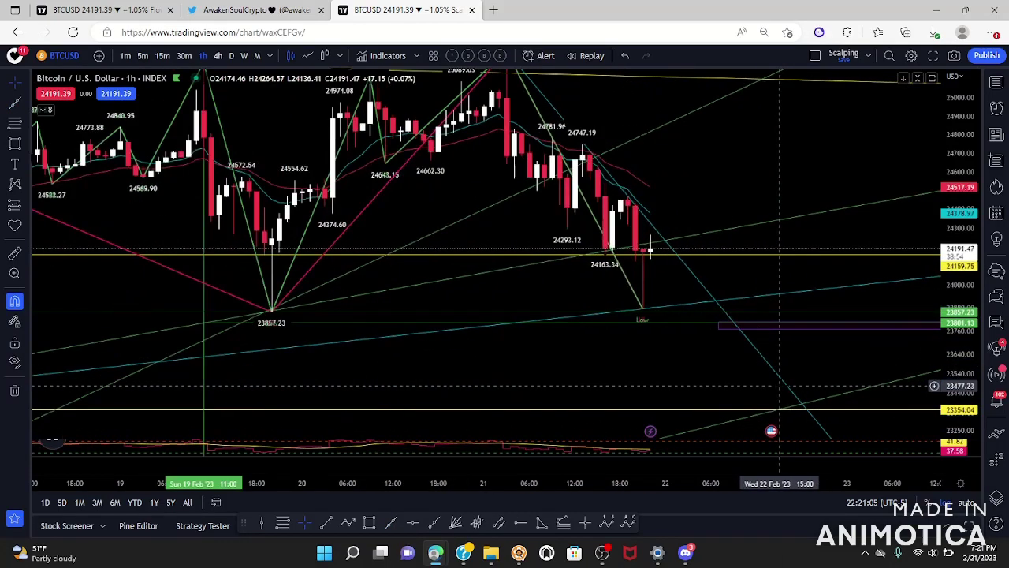
{"action": "scroll", "coordinate": [710, 368], "scroll_direction": "up", "scroll_amount": 5}
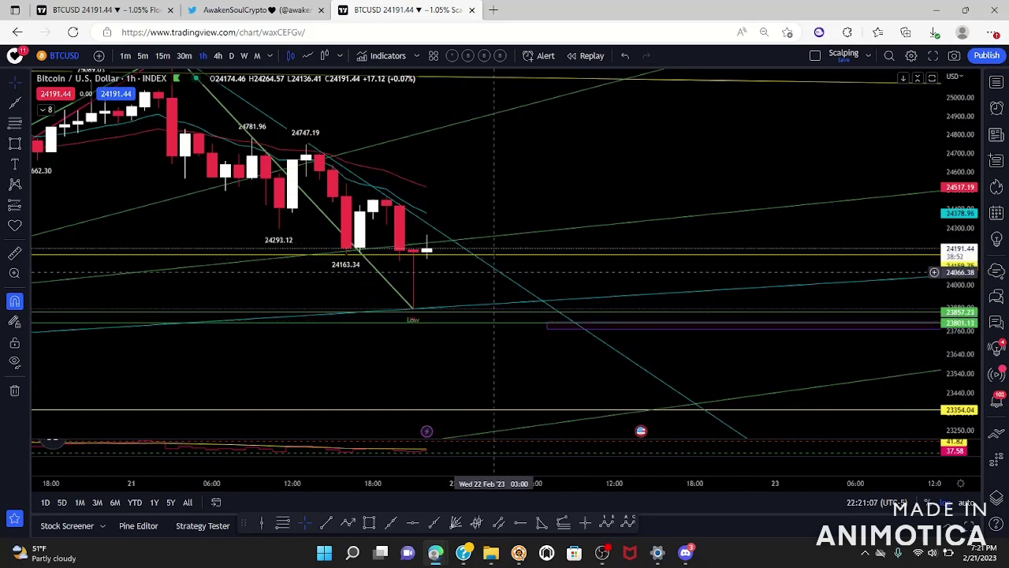
Step: Try a shallower slope for the cyan descending line that starts at the 25254.28 high
{"action": "scroll", "coordinate": [495, 299], "scroll_direction": "down", "scroll_amount": 5}
{"action": "left_click_drag", "start_coordinate": [737, 283], "coordinate": [739, 296]}
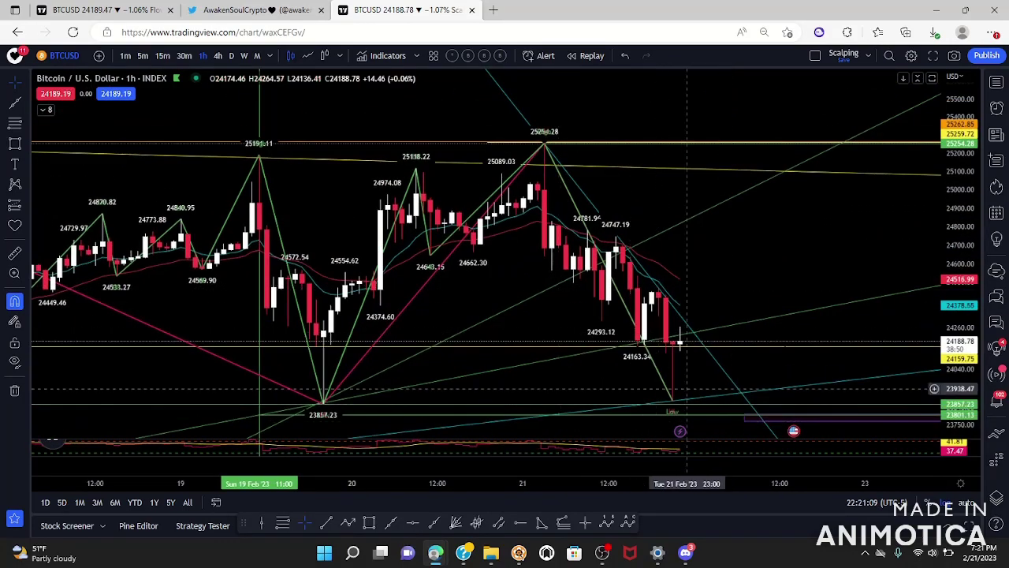
{"action": "scroll", "coordinate": [744, 262], "scroll_direction": "up", "scroll_amount": 5}
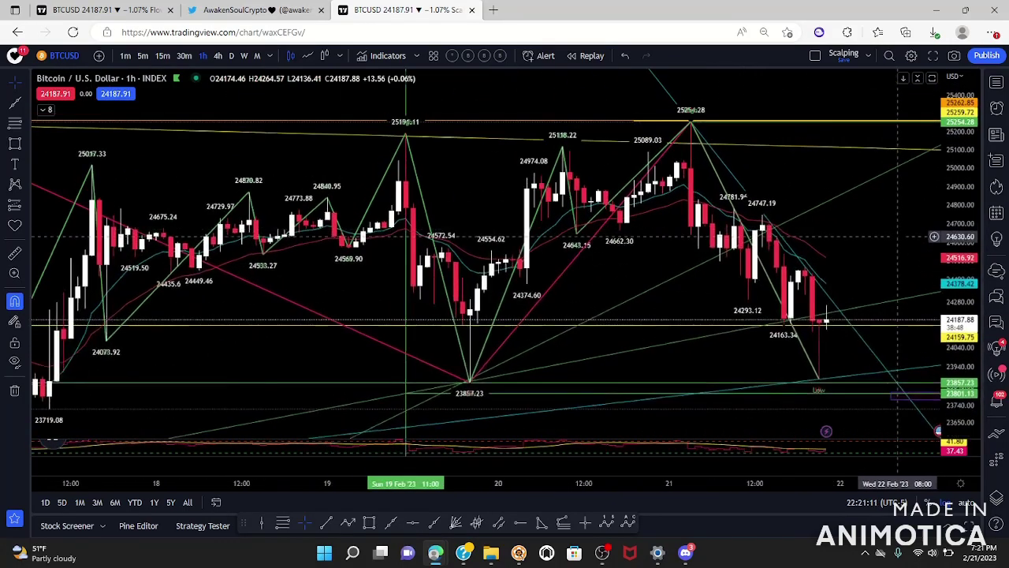
{"action": "left_click_drag", "start_coordinate": [671, 222], "coordinate": [936, 260]}
{"action": "scroll", "coordinate": [936, 261], "scroll_direction": "down", "scroll_amount": 3}
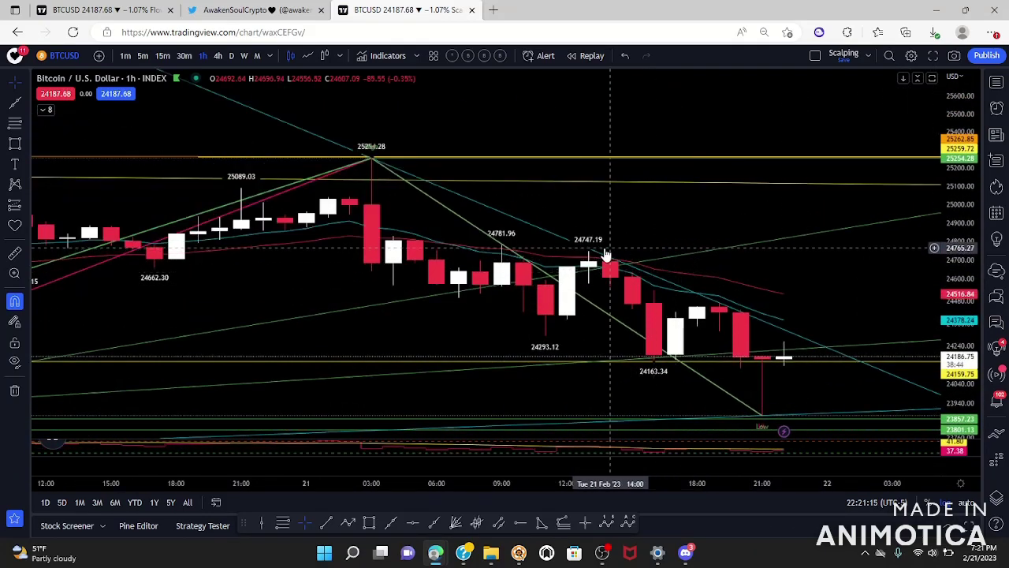
{"action": "left_click", "coordinate": [741, 314]}
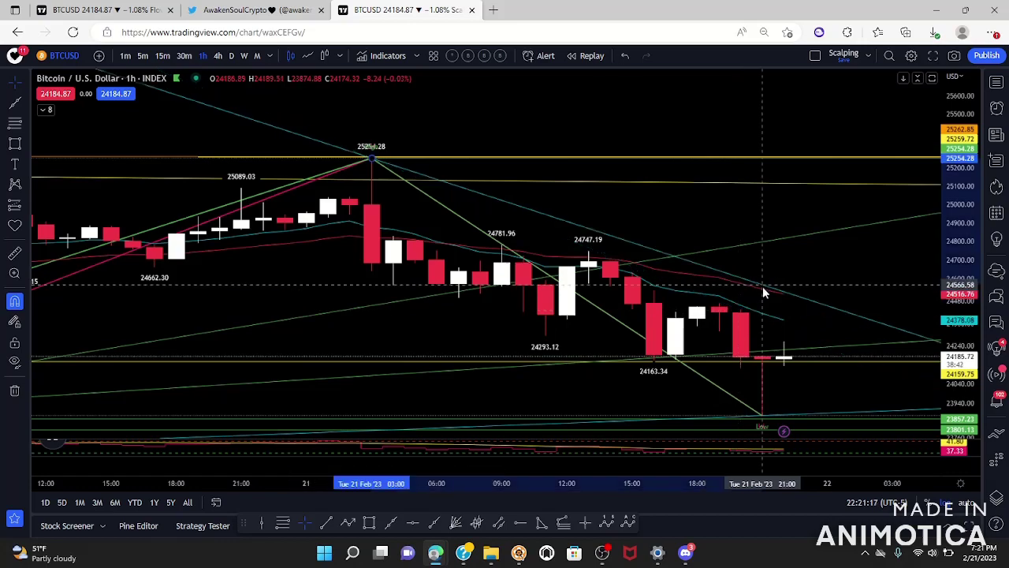
{"action": "scroll", "coordinate": [807, 285], "scroll_direction": "down", "scroll_amount": 5}
{"action": "left_click_drag", "start_coordinate": [743, 298], "coordinate": [661, 213]}
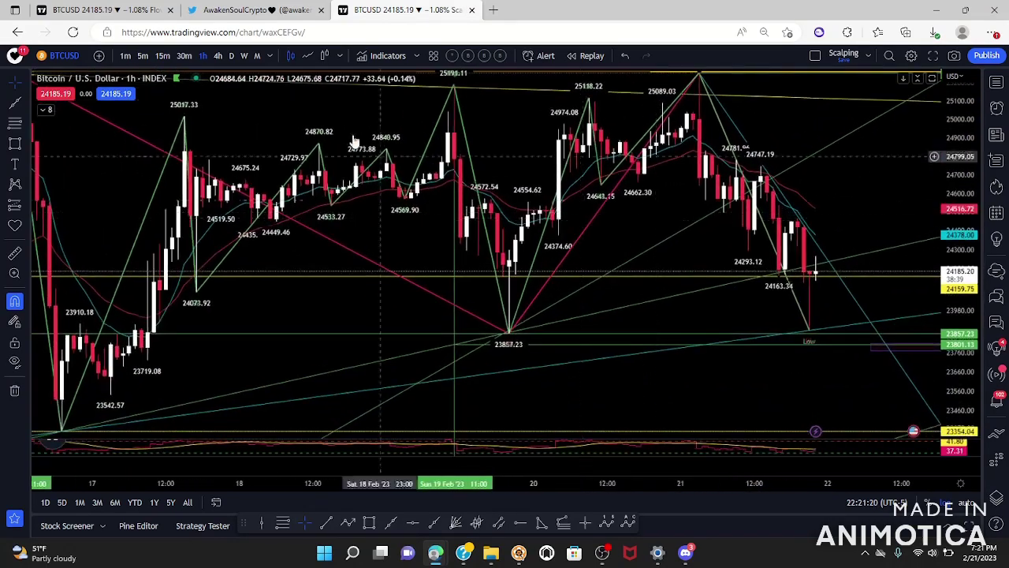
Step: Switch to the 4-hour timeframe and examine the swings since 16 February against the trend lines and the 22438.67 target rectangle
{"action": "left_click", "coordinate": [216, 56]}
{"action": "scroll", "coordinate": [648, 387], "scroll_direction": "up", "scroll_amount": 6}
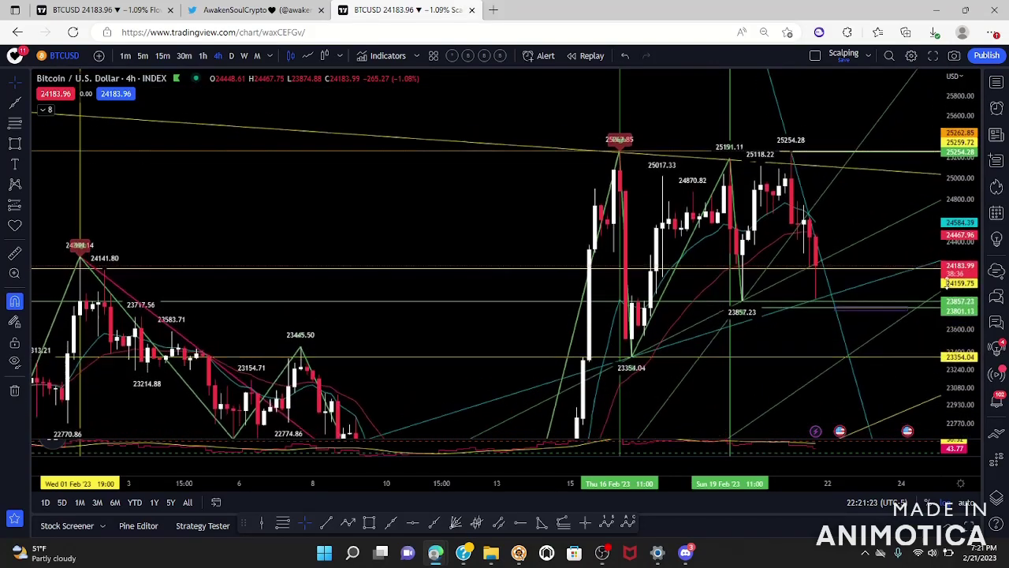
{"action": "left_click_drag", "start_coordinate": [555, 338], "coordinate": [724, 270]}
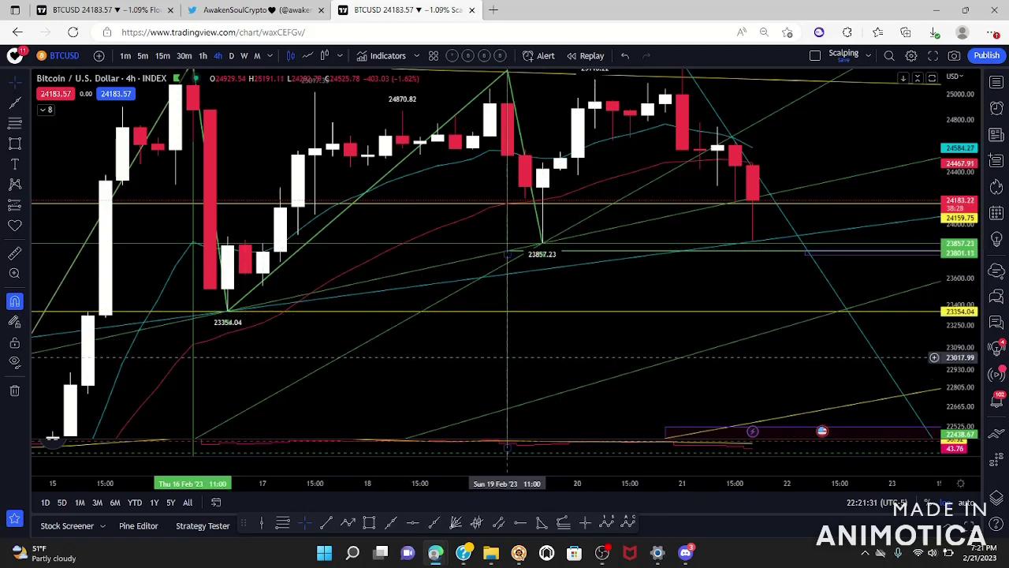
{"action": "left_click_drag", "start_coordinate": [637, 306], "coordinate": [614, 342]}
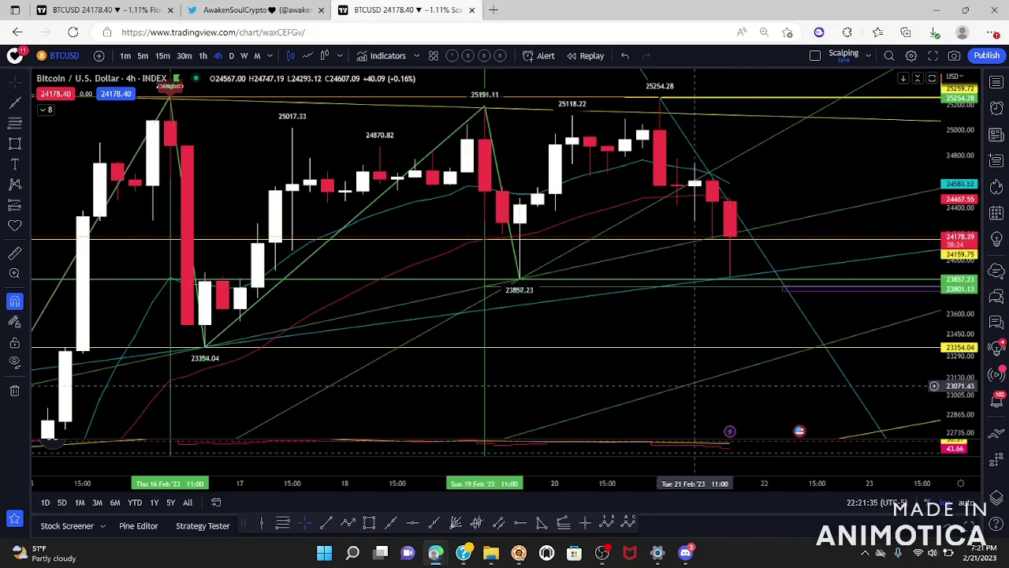
{"action": "scroll", "coordinate": [552, 341], "scroll_direction": "down", "scroll_amount": 3}
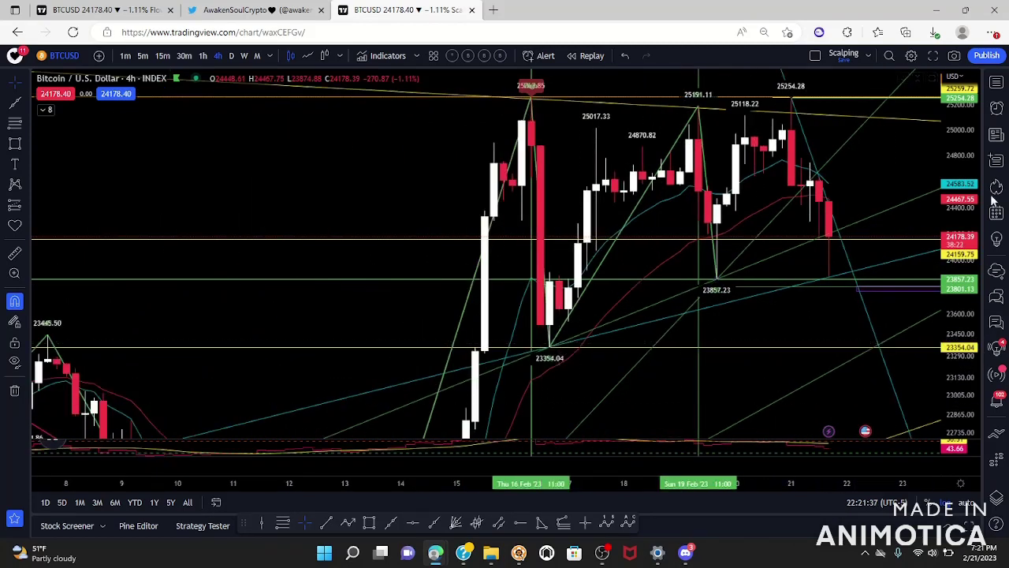
{"action": "left_click_drag", "start_coordinate": [965, 175], "coordinate": [960, 462]}
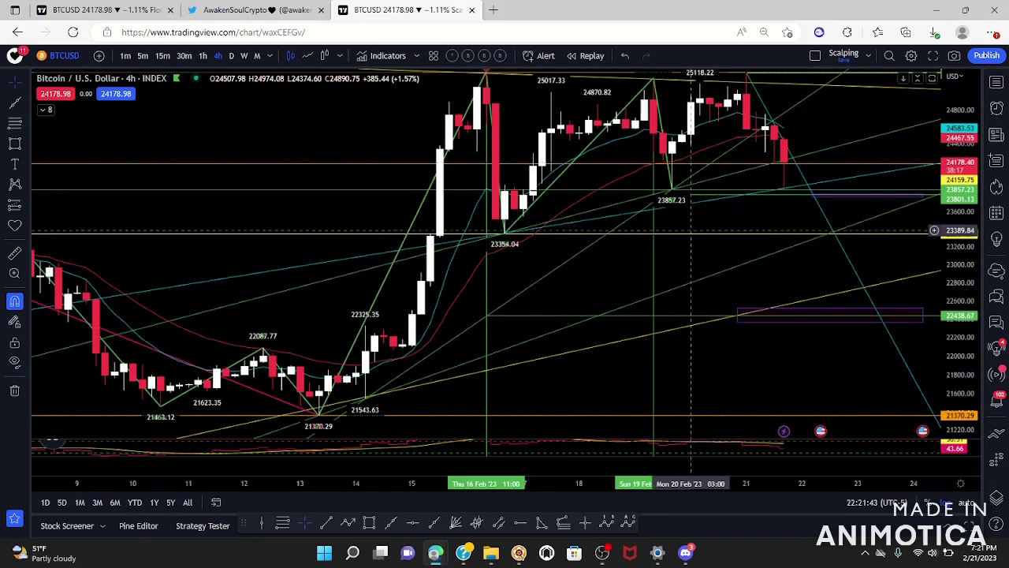
Step: Return to the 1-hour timeframe and fit the 21 February decline in view
{"action": "left_click", "coordinate": [202, 55]}
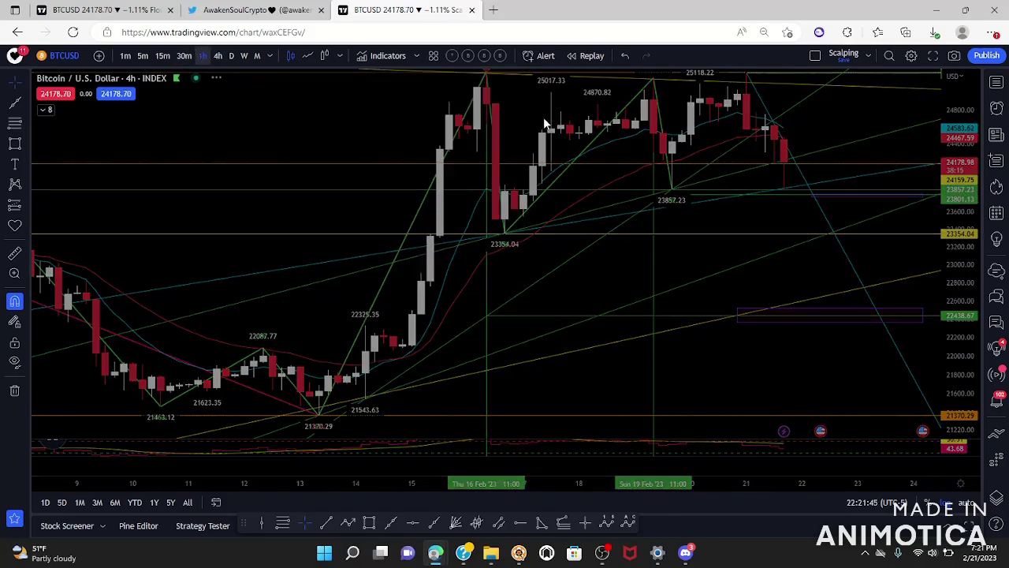
{"action": "left_click_drag", "start_coordinate": [799, 257], "coordinate": [864, 330]}
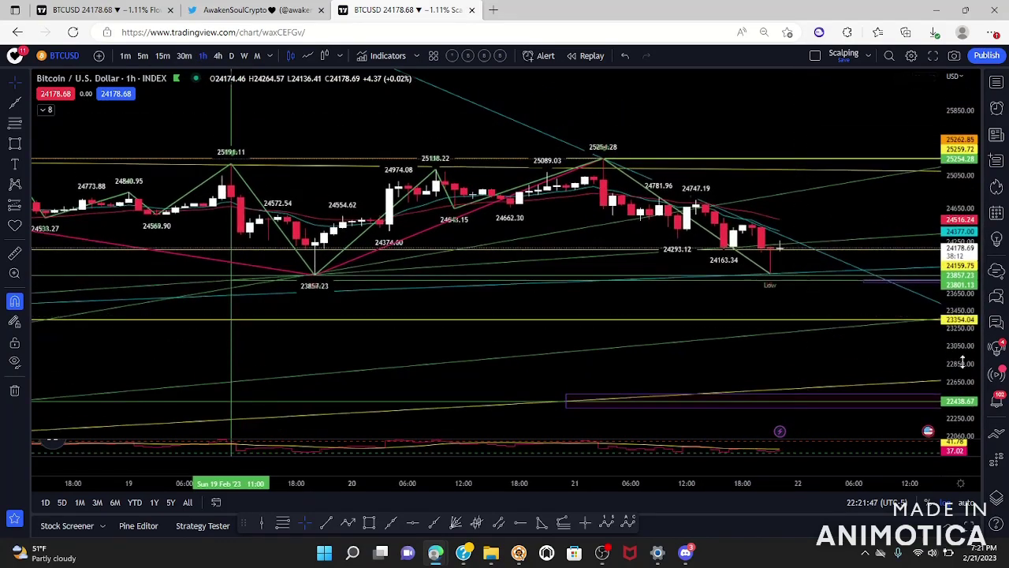
{"action": "left_click_drag", "start_coordinate": [962, 362], "coordinate": [959, 139]}
{"action": "scroll", "coordinate": [844, 147], "scroll_direction": "down", "scroll_amount": 5}
{"action": "scroll", "coordinate": [844, 147], "scroll_direction": "up", "scroll_amount": 8}
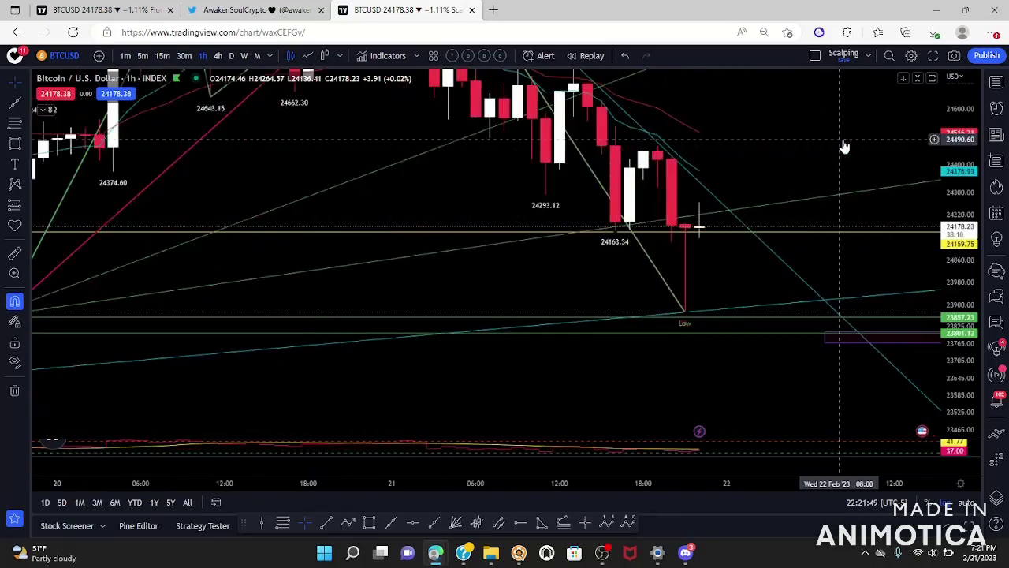
{"action": "left_click_drag", "start_coordinate": [845, 146], "coordinate": [832, 250]}
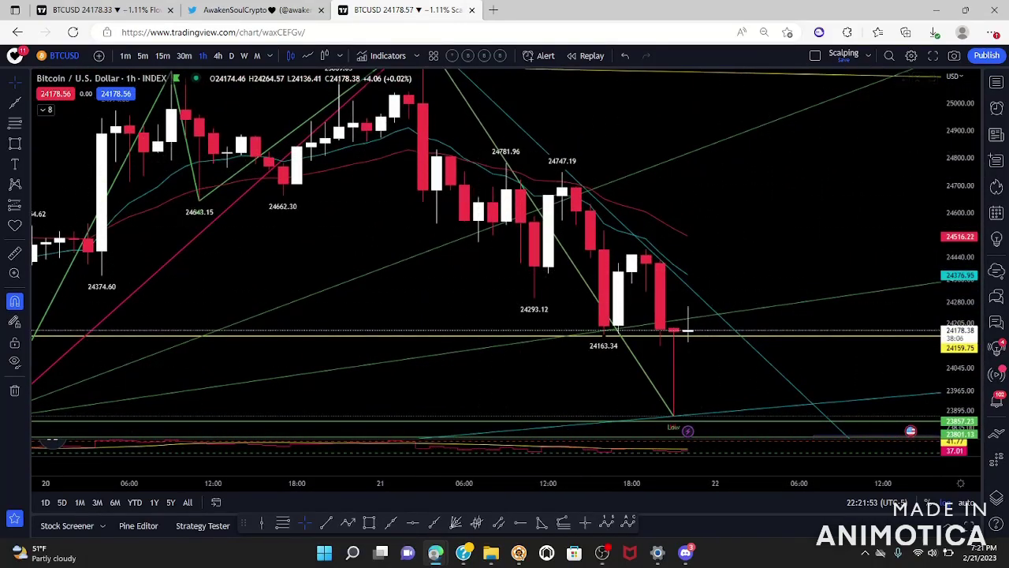
Step: Place a vertical line at 21 February 16:00 and a cyan horizontal ray at 24618.94 where it meets the descending line
{"action": "left_click_drag", "start_coordinate": [978, 115], "coordinate": [980, 213]}
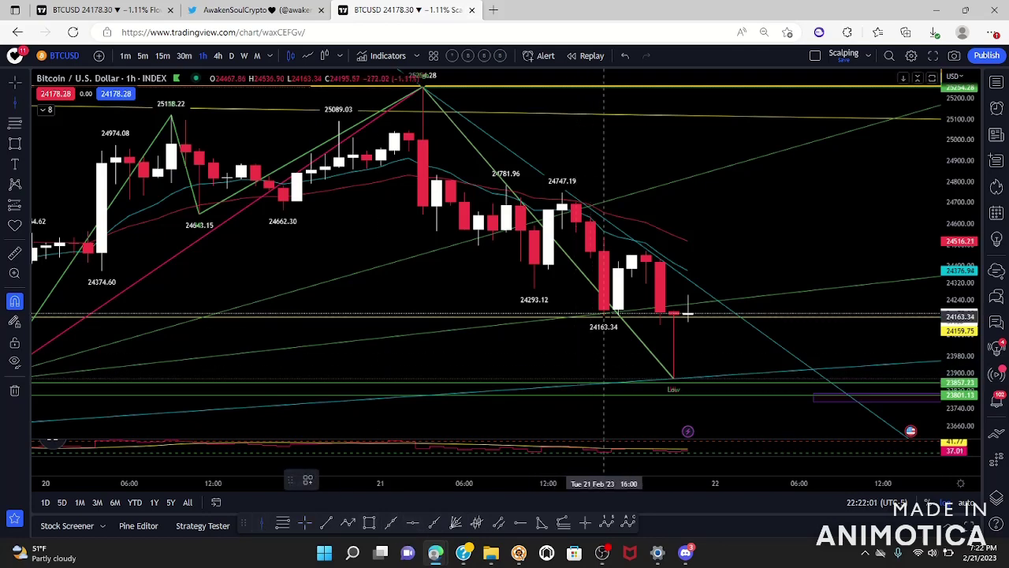
{"action": "left_click", "coordinate": [603, 254]}
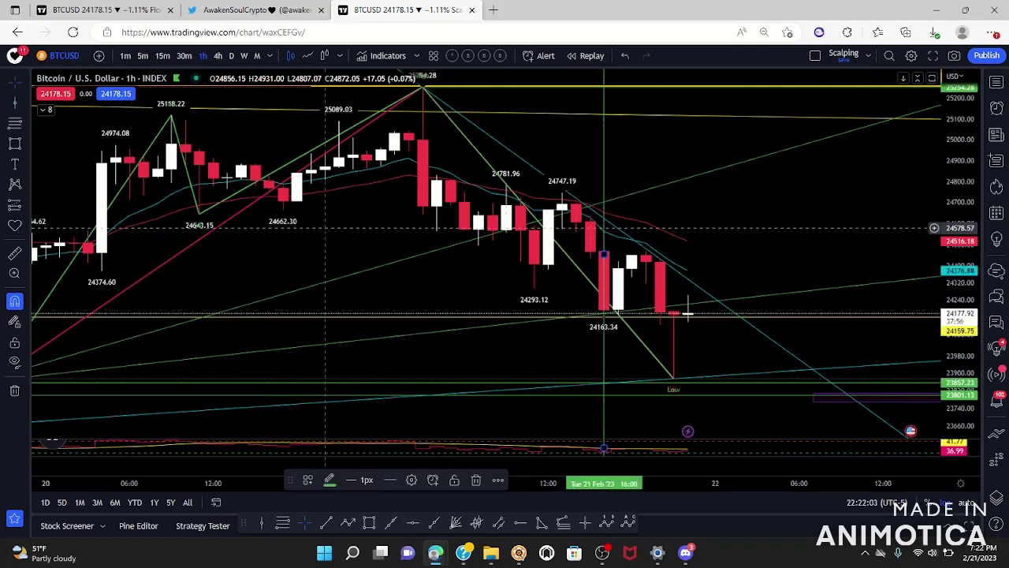
{"action": "left_click", "coordinate": [521, 524]}
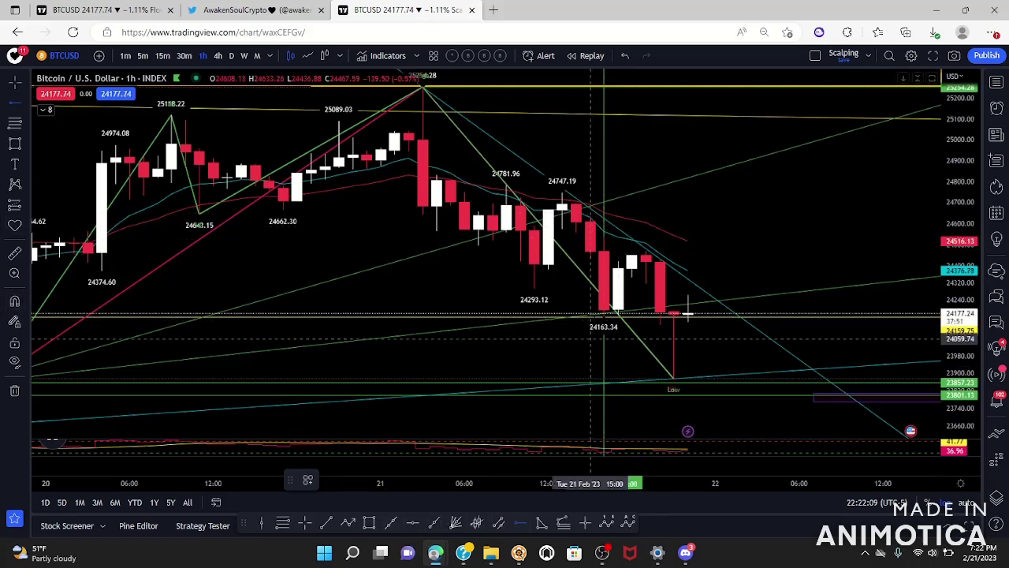
{"action": "left_click", "coordinate": [604, 219]}
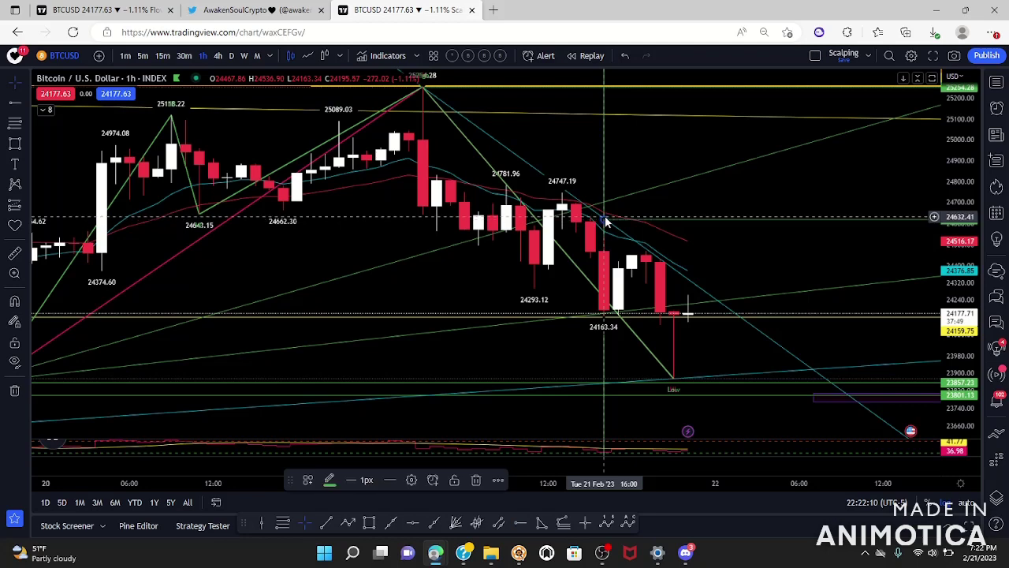
{"action": "left_click", "coordinate": [330, 480]}
{"action": "left_click", "coordinate": [397, 355]}
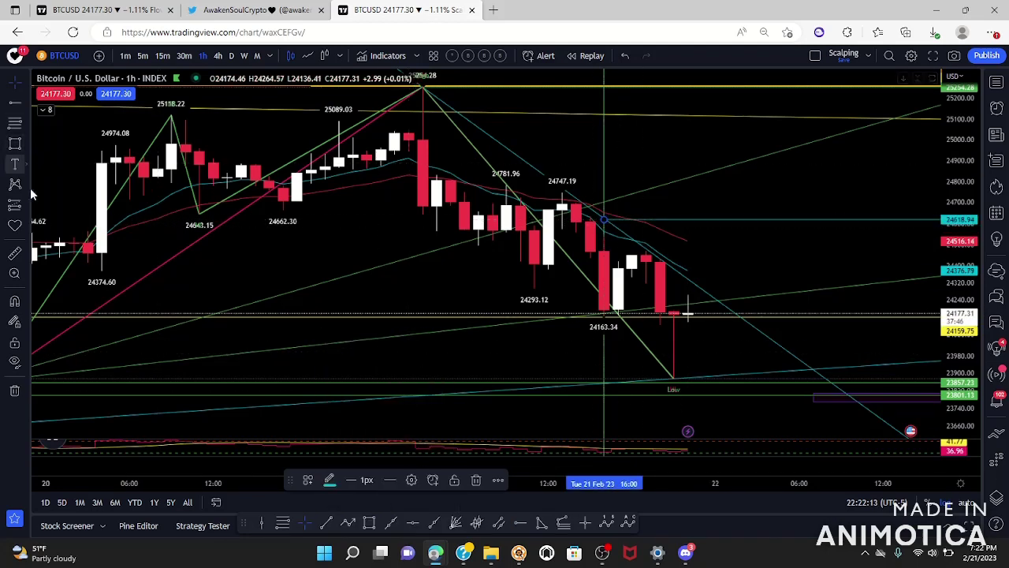
Step: Draw a target rectangle around the 24618.94 ray from about 24651 to 24581, spanning about 04:00 to 13:00 on 22 February
{"action": "left_click", "coordinate": [21, 146]}
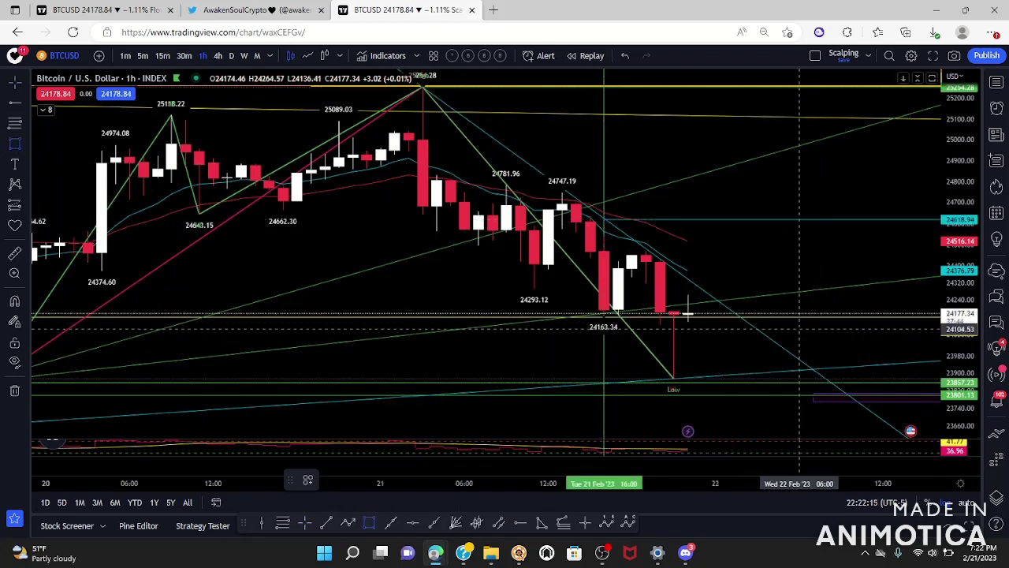
{"action": "left_click", "coordinate": [772, 213]}
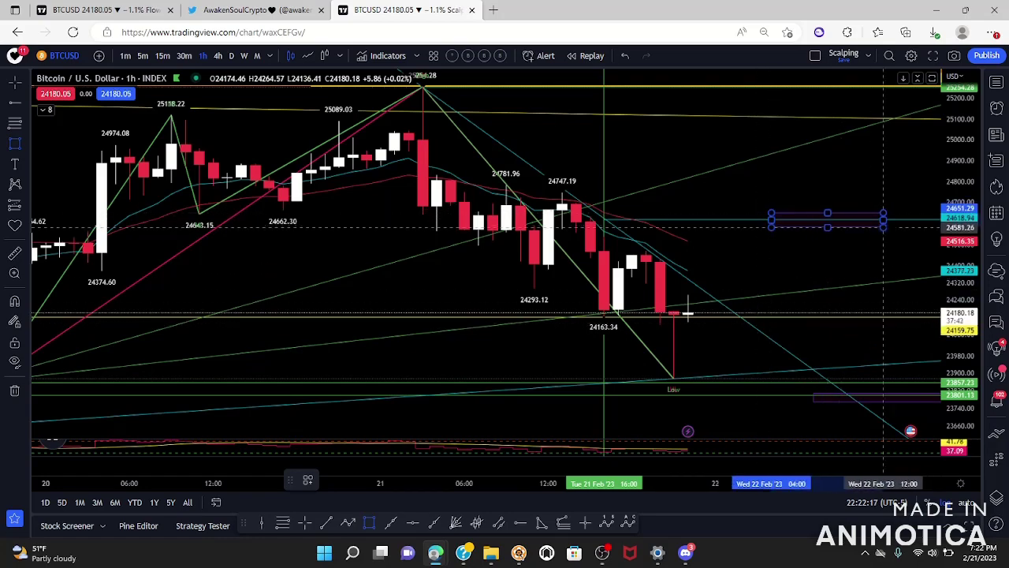
{"action": "left_click", "coordinate": [897, 228]}
Step: Examine the 1-hour swings since 16 February against the rising and descending lines and the levels around price
{"action": "left_click_drag", "start_coordinate": [796, 256], "coordinate": [773, 136]}
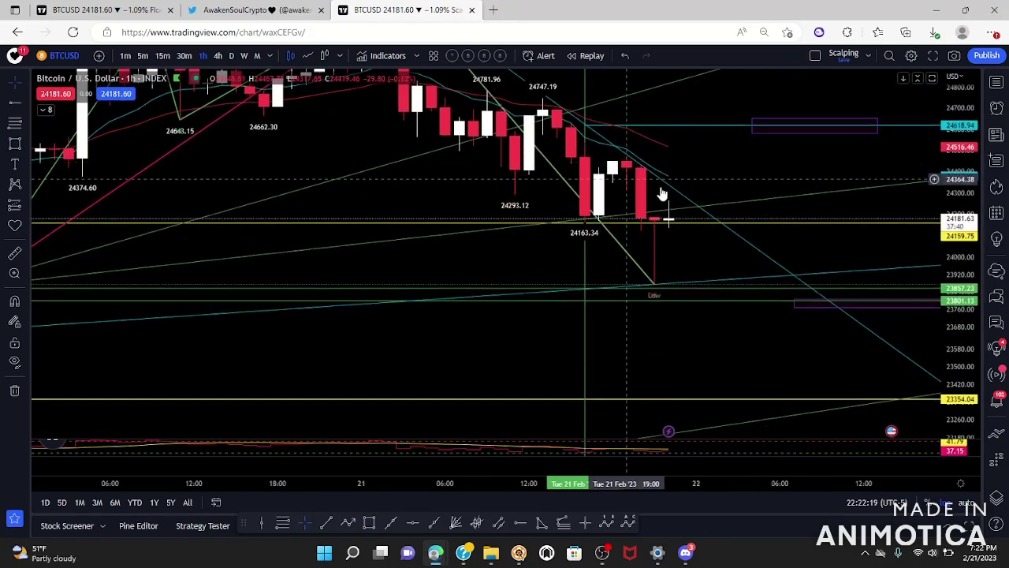
{"action": "scroll", "coordinate": [725, 142], "scroll_direction": "down", "scroll_amount": 3}
{"action": "scroll", "coordinate": [247, 411], "scroll_direction": "down", "scroll_amount": 3}
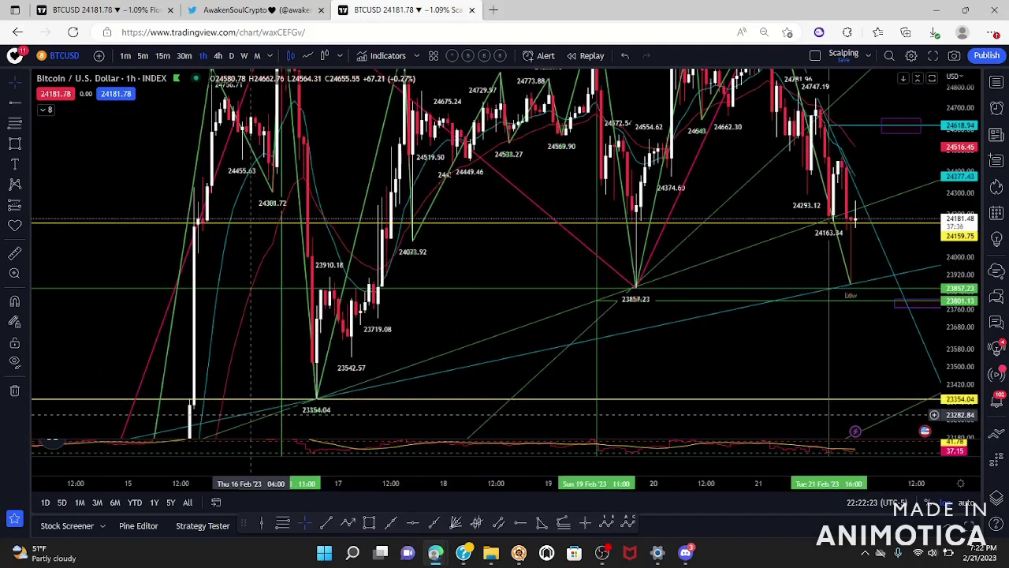
{"action": "left_click_drag", "start_coordinate": [966, 332], "coordinate": [971, 358]}
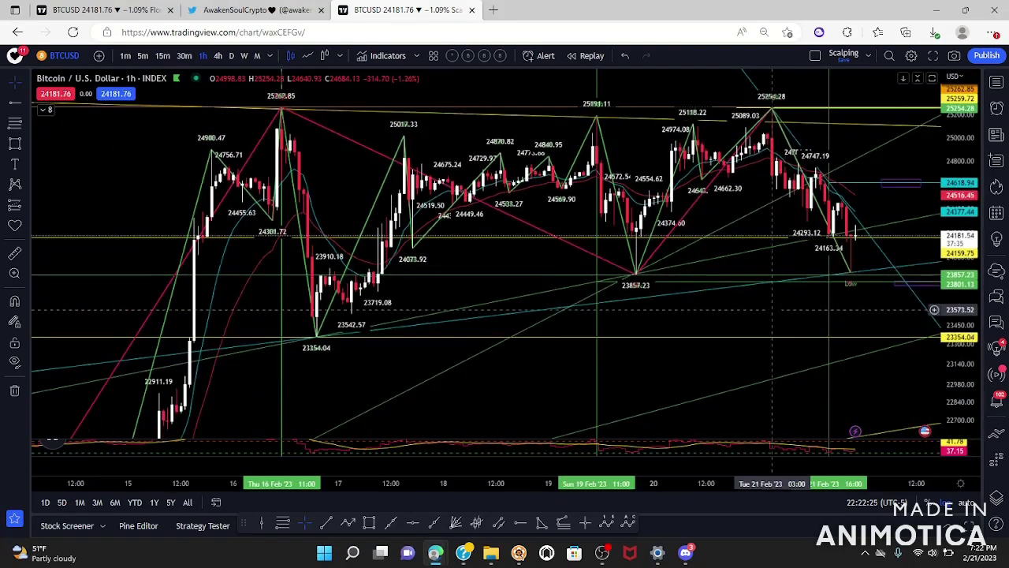
{"action": "left_click_drag", "start_coordinate": [767, 324], "coordinate": [755, 341]}
{"action": "scroll", "coordinate": [755, 342], "scroll_direction": "down", "scroll_amount": 4}
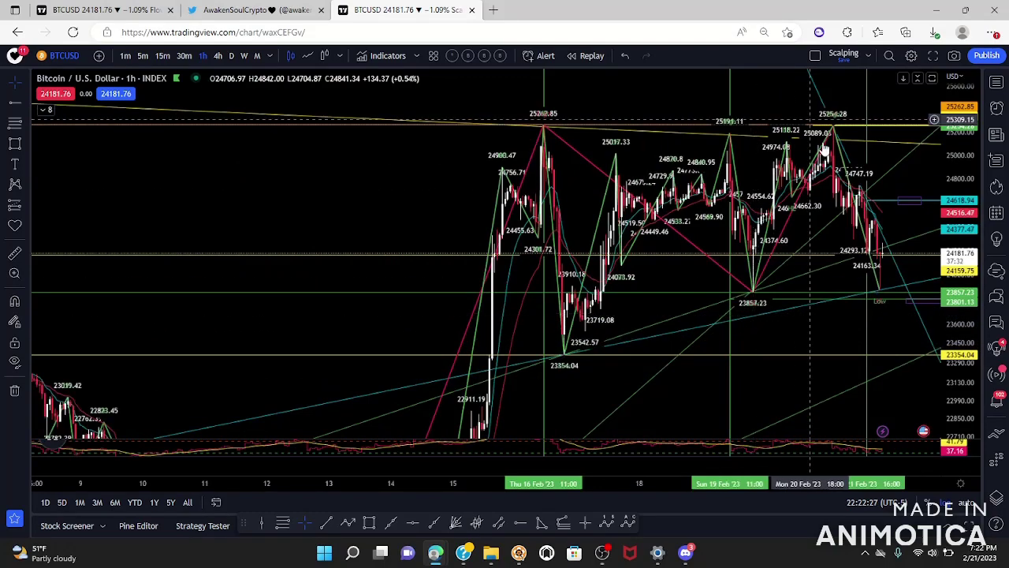
{"action": "scroll", "coordinate": [835, 141], "scroll_direction": "up", "scroll_amount": 5}
{"action": "left_click_drag", "start_coordinate": [959, 319], "coordinate": [960, 213]}
{"action": "left_click_drag", "start_coordinate": [601, 212], "coordinate": [575, 267]}
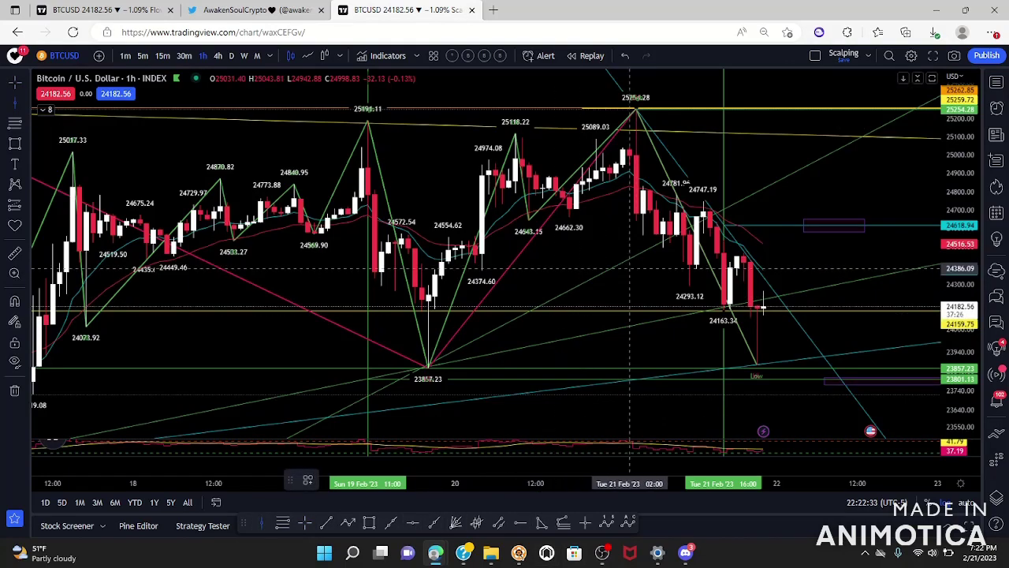
Step: Place a vertical line at 21 February 03:00 through the 25254.28 high and recolour it cyan
{"action": "left_click", "coordinate": [636, 274]}
{"action": "left_click_drag", "start_coordinate": [877, 405], "coordinate": [863, 272]}
{"action": "left_click_drag", "start_coordinate": [938, 299], "coordinate": [615, 255]}
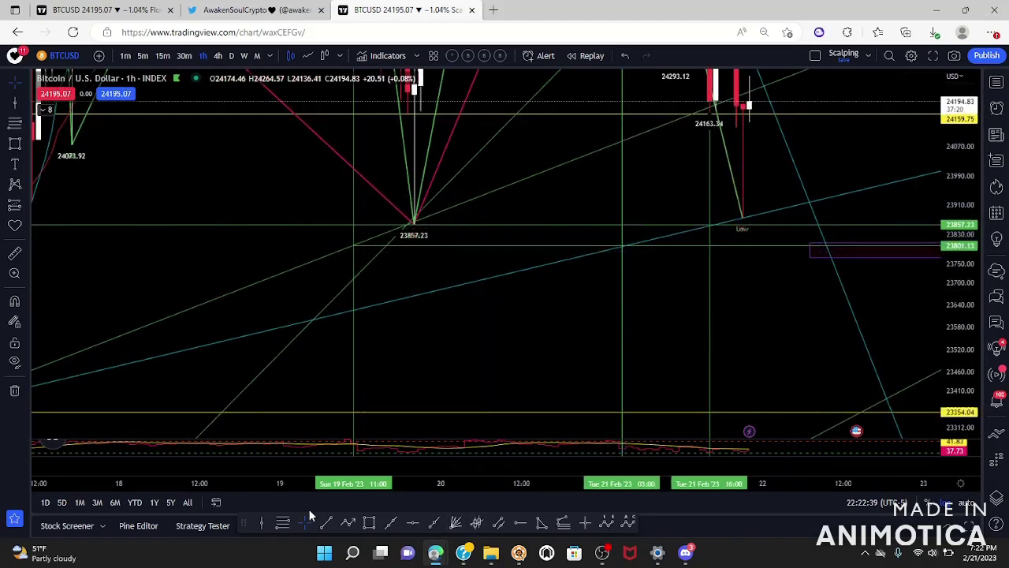
{"action": "left_click", "coordinate": [623, 318]}
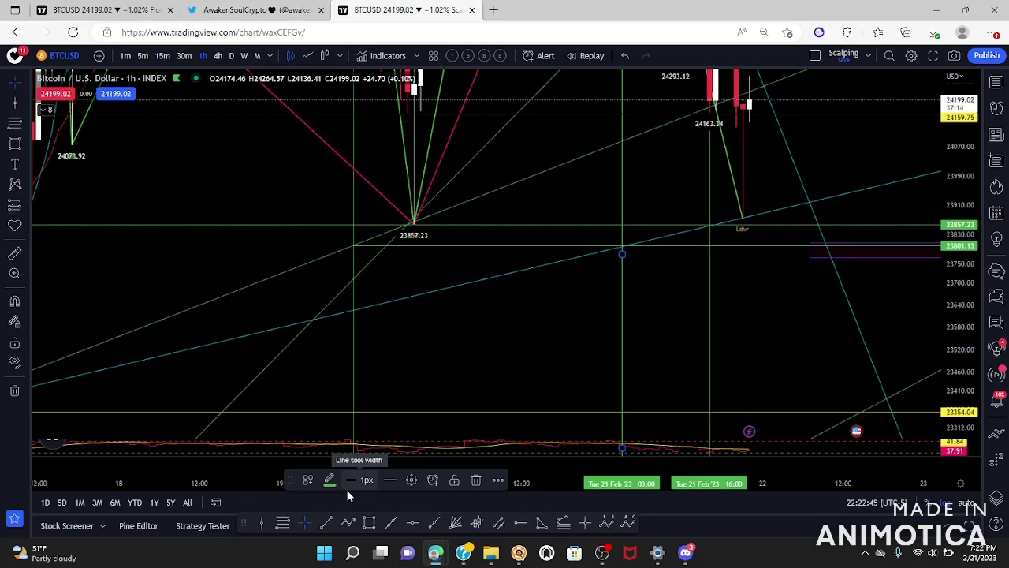
{"action": "left_click", "coordinate": [327, 480]}
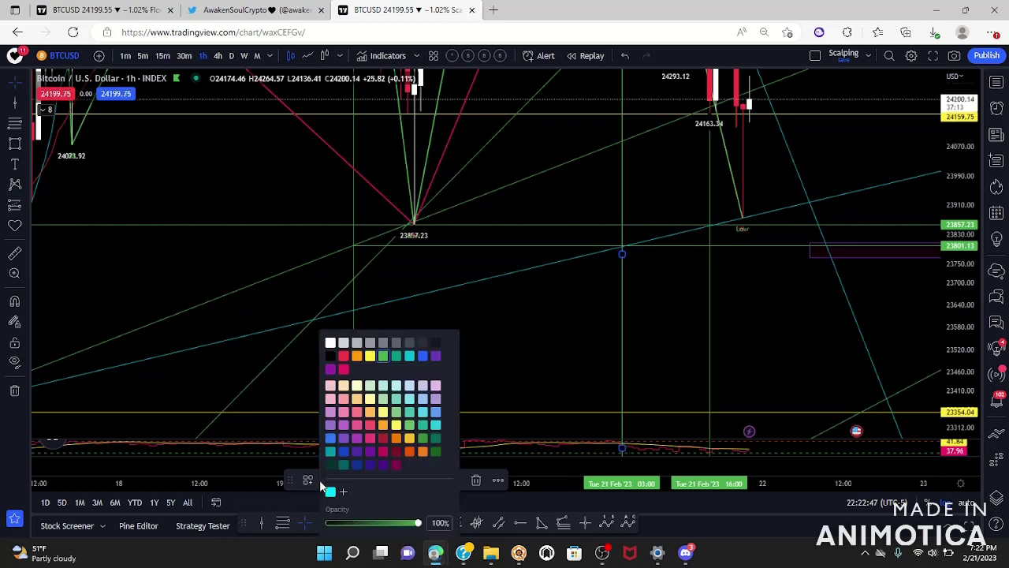
{"action": "left_click", "coordinate": [402, 356]}
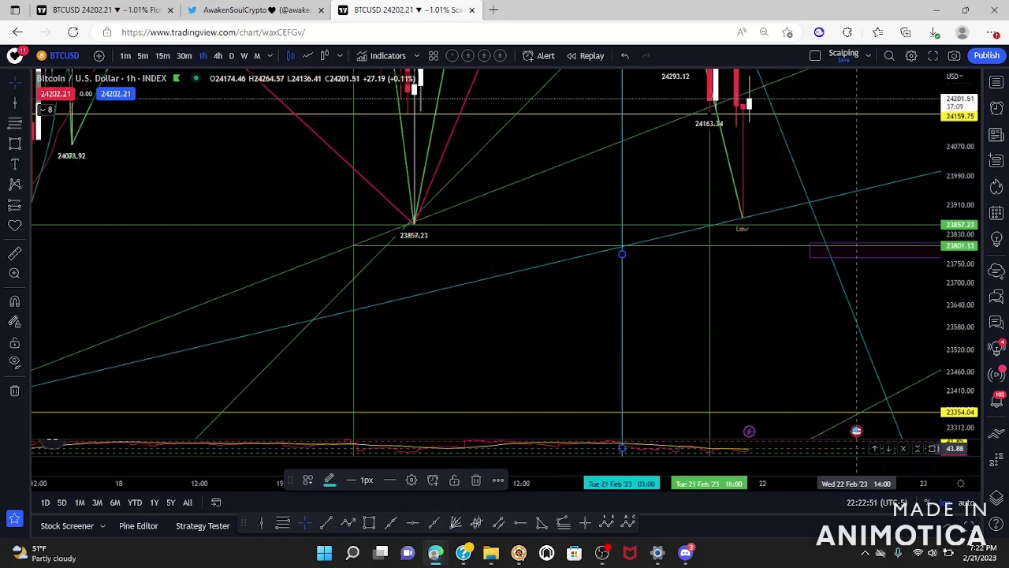
Step: Place a cyan horizontal ray at 23789.61 from the 21 February 03:00 line and draw a target rectangle around it, starting about 03:00 on 22 February
{"action": "left_click", "coordinate": [519, 526]}
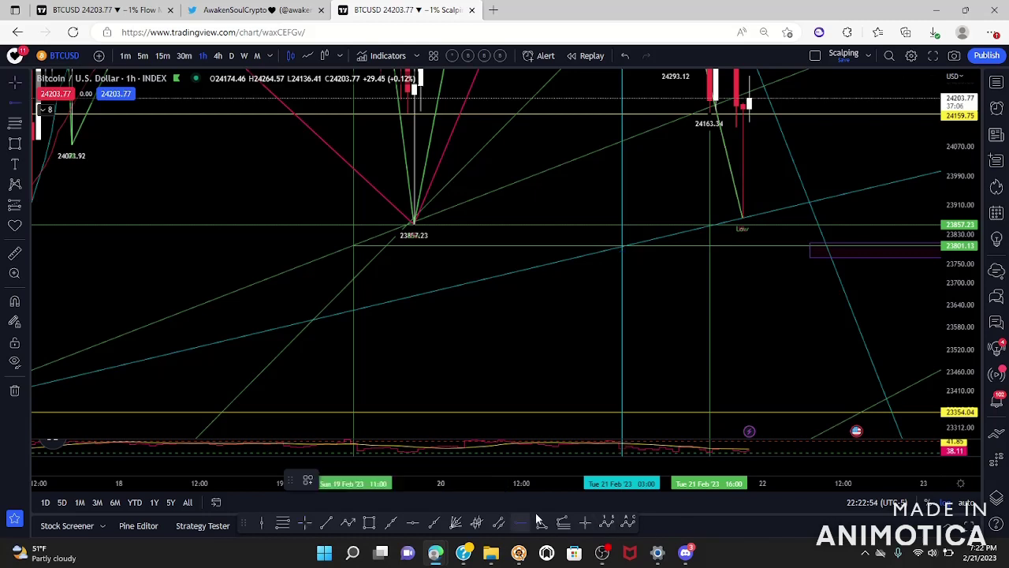
{"action": "left_click", "coordinate": [622, 251]}
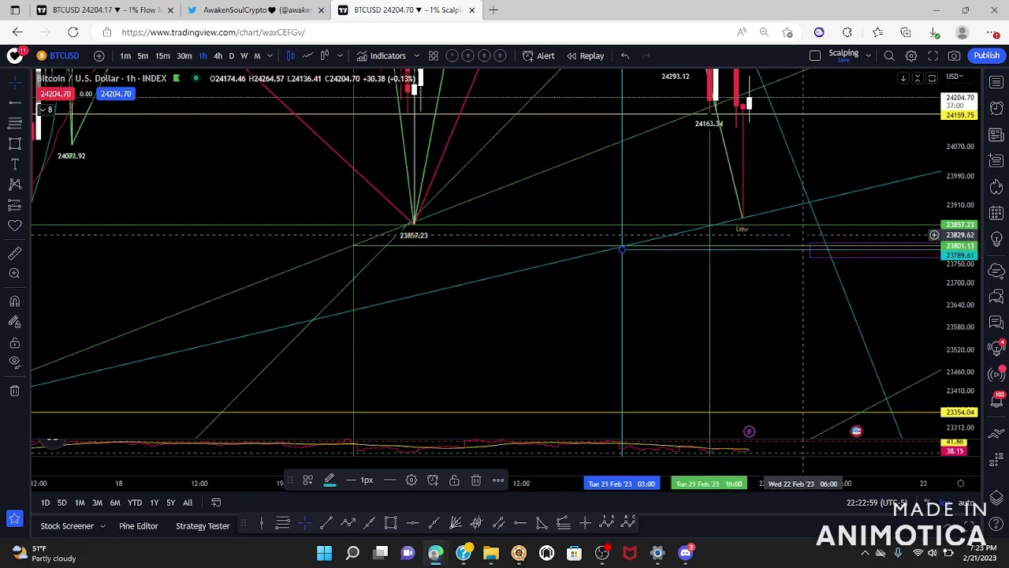
{"action": "left_click", "coordinate": [393, 523]}
{"action": "left_click", "coordinate": [782, 242]}
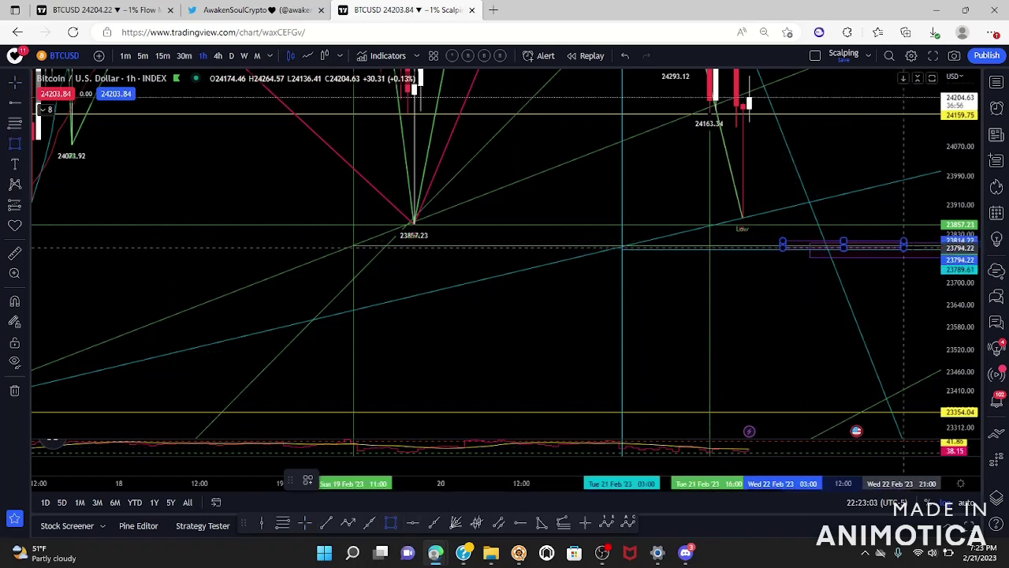
{"action": "left_click", "coordinate": [937, 251]}
{"action": "right_click", "coordinate": [937, 250]}
{"action": "left_click", "coordinate": [656, 325]}
Step: Examine the 1-hour swings since mid-February against the downside targets near 23800, the 23354.04 level and the rising and descending trend lines
{"action": "left_click_drag", "start_coordinate": [681, 301], "coordinate": [660, 364]}
{"action": "left_click_drag", "start_coordinate": [951, 193], "coordinate": [961, 324]}
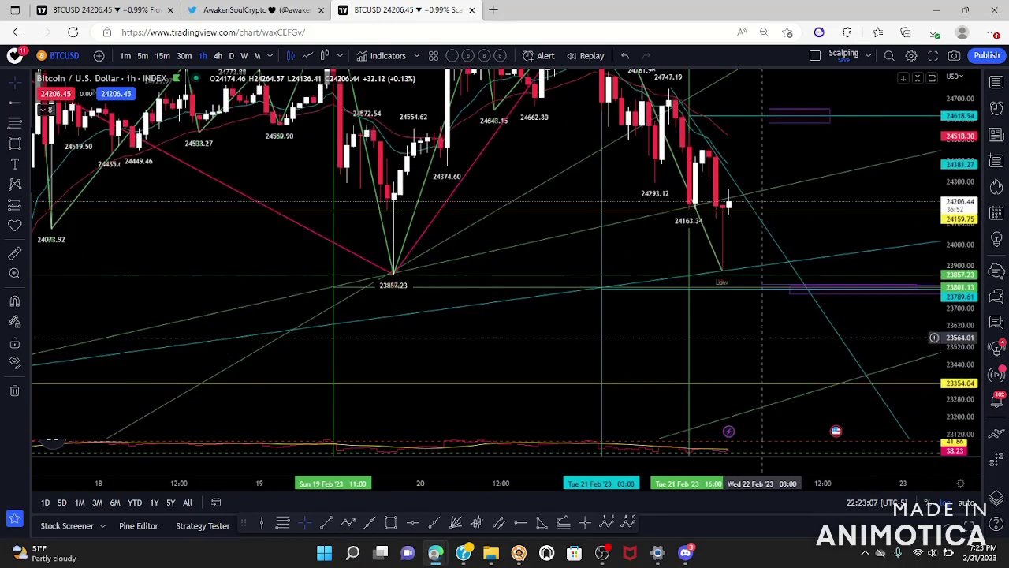
{"action": "left_click_drag", "start_coordinate": [767, 349], "coordinate": [773, 395]}
{"action": "scroll", "coordinate": [879, 386], "scroll_direction": "down", "scroll_amount": 3}
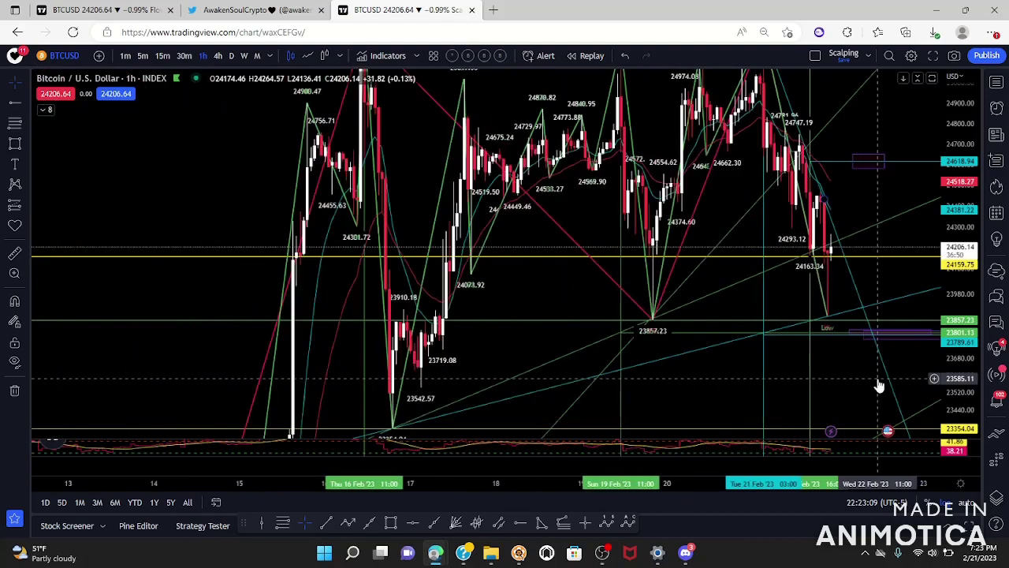
{"action": "left_click_drag", "start_coordinate": [958, 178], "coordinate": [956, 241]}
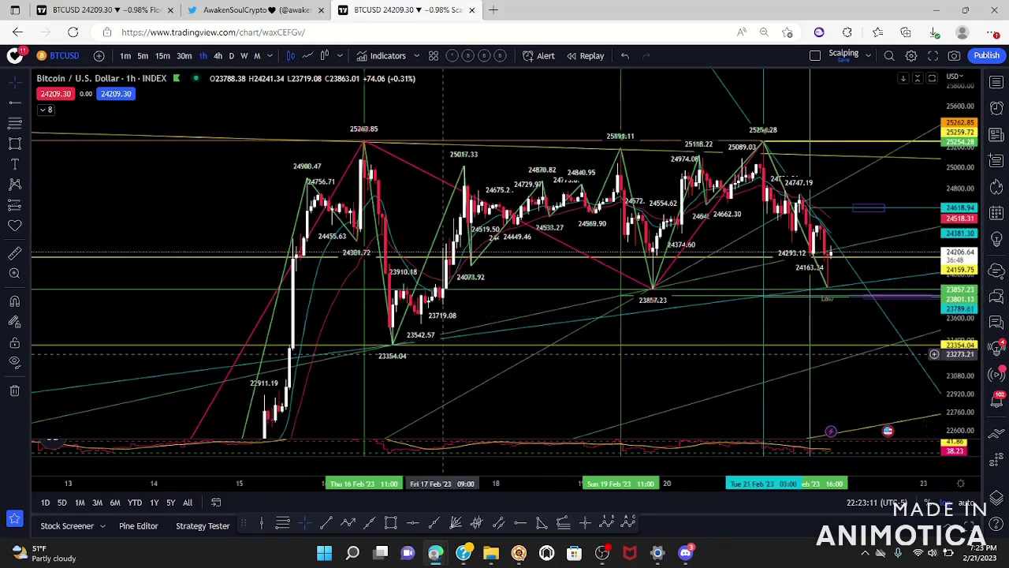
{"action": "scroll", "coordinate": [898, 339], "scroll_direction": "up", "scroll_amount": 2}
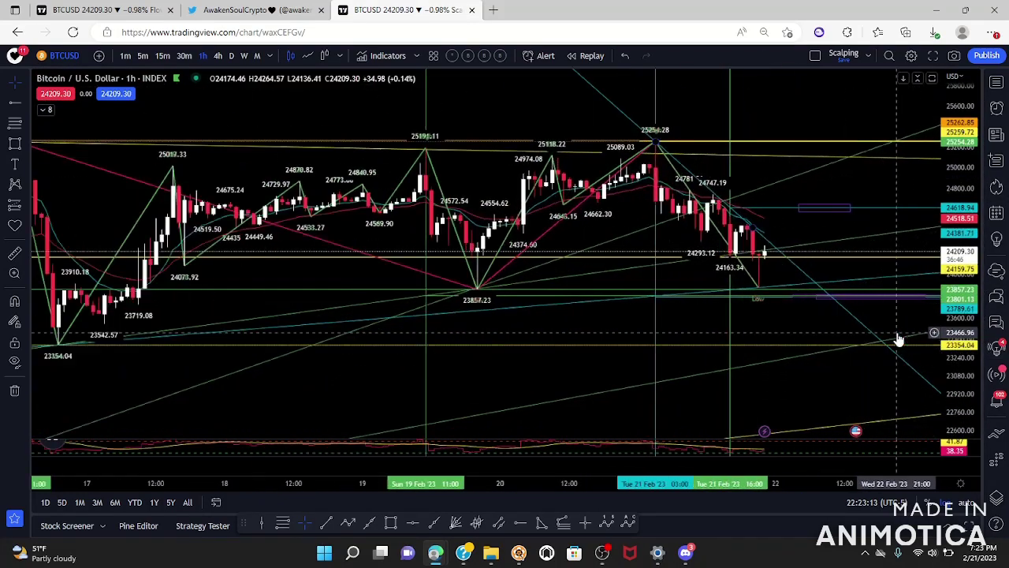
{"action": "scroll", "coordinate": [604, 421], "scroll_direction": "down", "scroll_amount": 4}
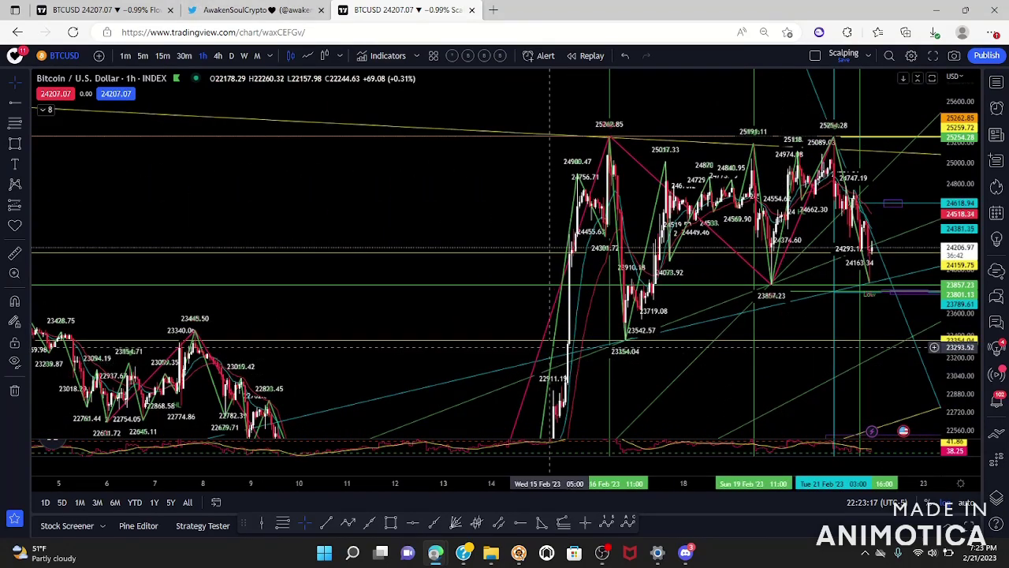
{"action": "scroll", "coordinate": [550, 354], "scroll_direction": "up", "scroll_amount": 3}
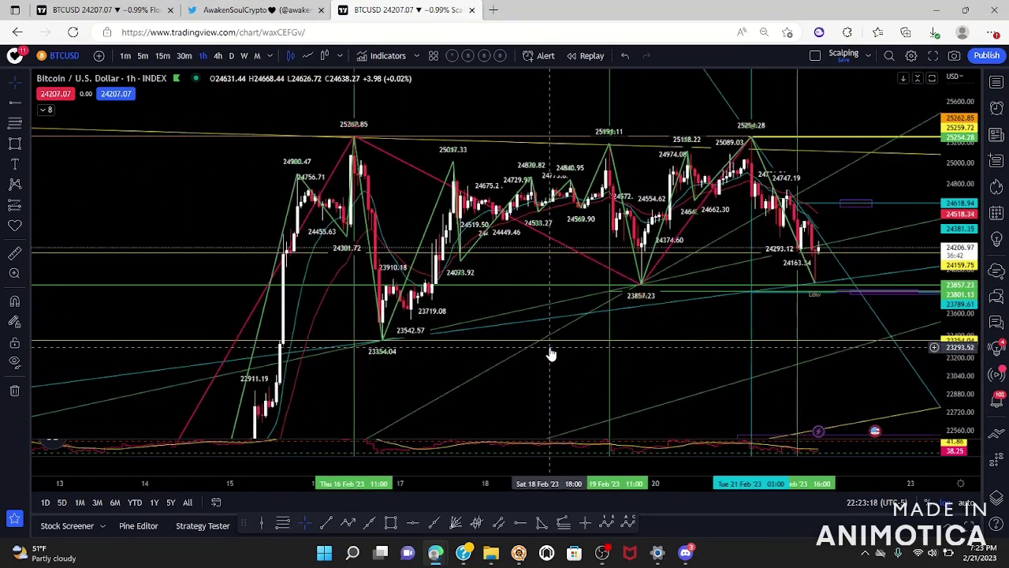
Step: Hide both Higher High Lower Low indicators and the Pivots HL indicator
{"action": "left_click", "coordinate": [45, 109]}
{"action": "left_click", "coordinate": [265, 136]}
{"action": "left_click", "coordinate": [268, 149]}
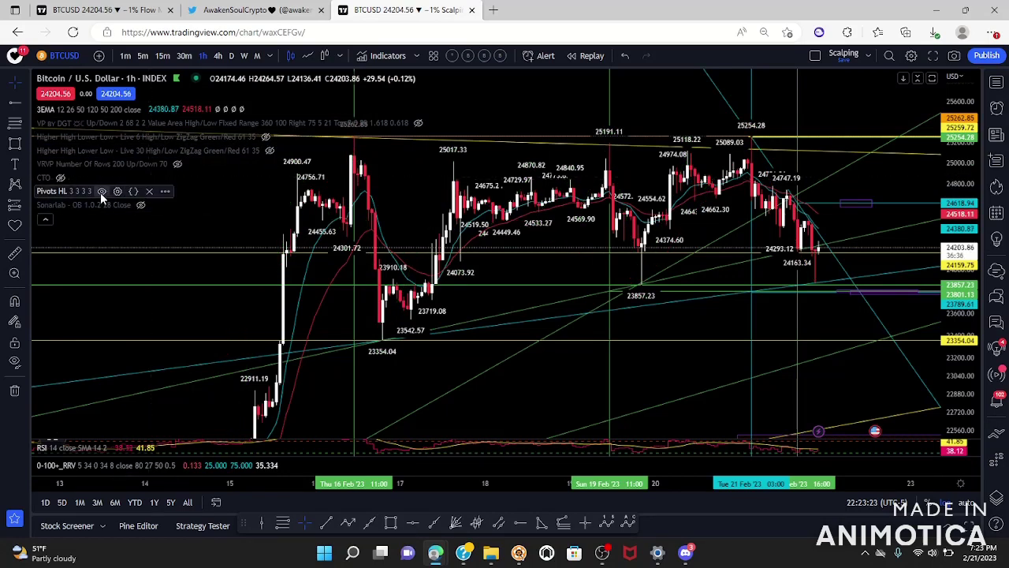
{"action": "left_click", "coordinate": [101, 191]}
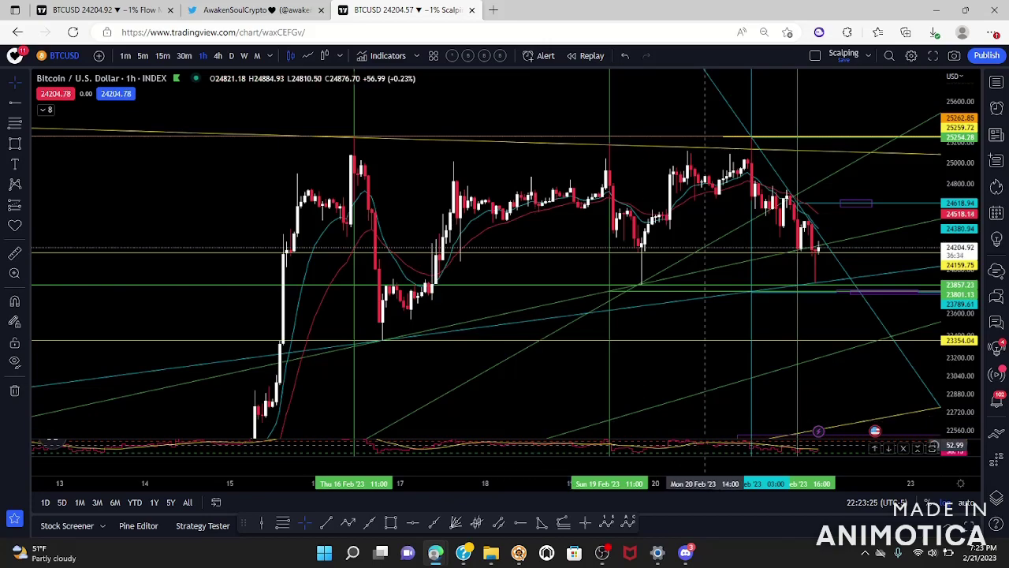
Step: Trace the 1-hour swings since 15 February with red 3px Brush strokes ending near 23354.04, and undo the strokes
{"action": "scroll", "coordinate": [704, 446], "scroll_direction": "down", "scroll_amount": 2}
{"action": "scroll", "coordinate": [688, 350], "scroll_direction": "down", "scroll_amount": 1}
{"action": "scroll", "coordinate": [688, 349], "scroll_direction": "down", "scroll_amount": 2}
{"action": "scroll", "coordinate": [683, 364], "scroll_direction": "up", "scroll_amount": 3}
{"action": "scroll", "coordinate": [690, 357], "scroll_direction": "down", "scroll_amount": 3}
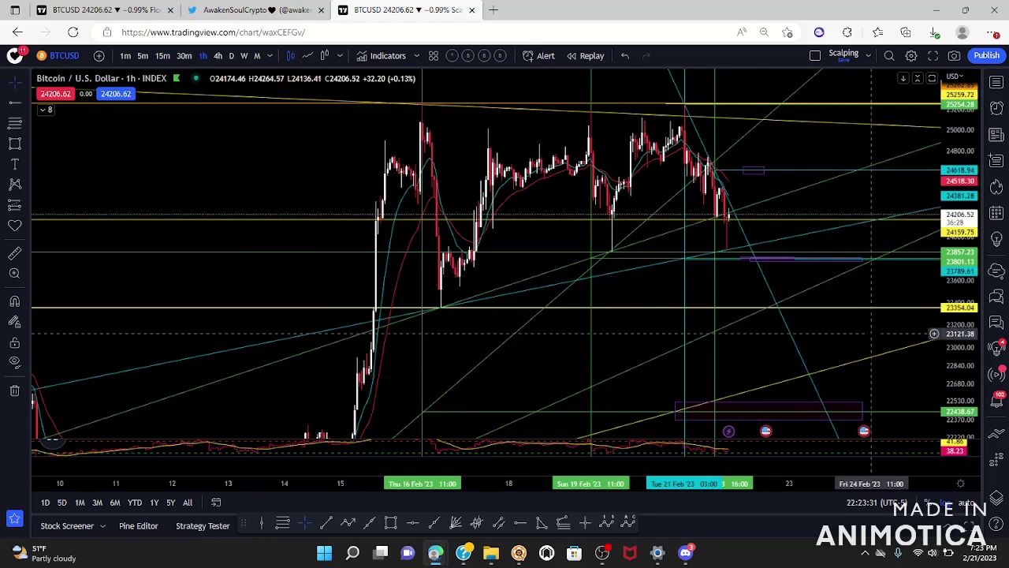
{"action": "scroll", "coordinate": [853, 314], "scroll_direction": "up", "scroll_amount": 3}
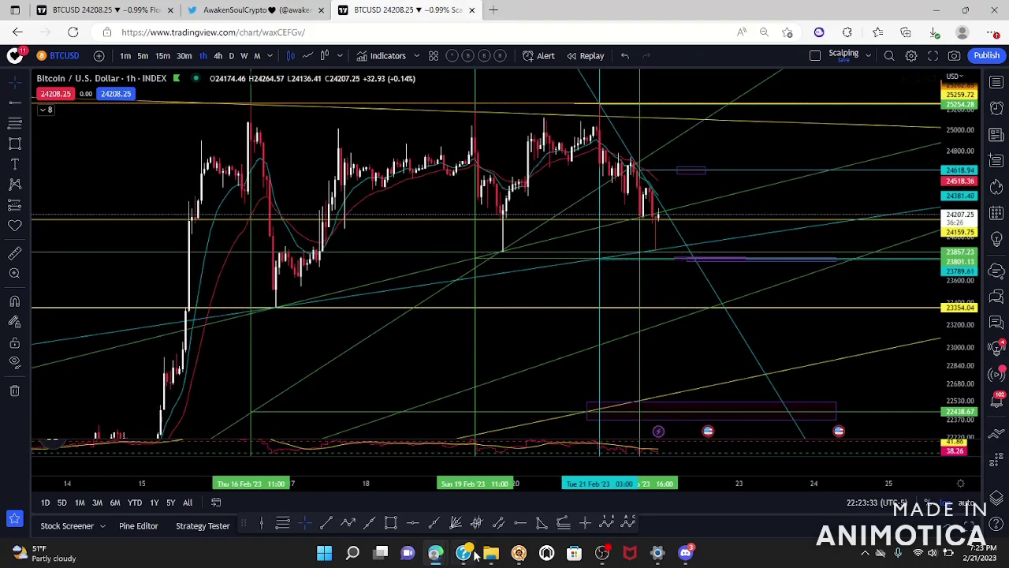
{"action": "left_click", "coordinate": [28, 150]}
{"action": "left_click", "coordinate": [55, 144]}
{"action": "mouse_move", "coordinate": [201, 225]}
{"action": "left_mouse_down"}
{"action": "mouse_move", "coordinate": [206, 193]}
{"action": "mouse_move", "coordinate": [235, 209]}
{"action": "left_mouse_up"}
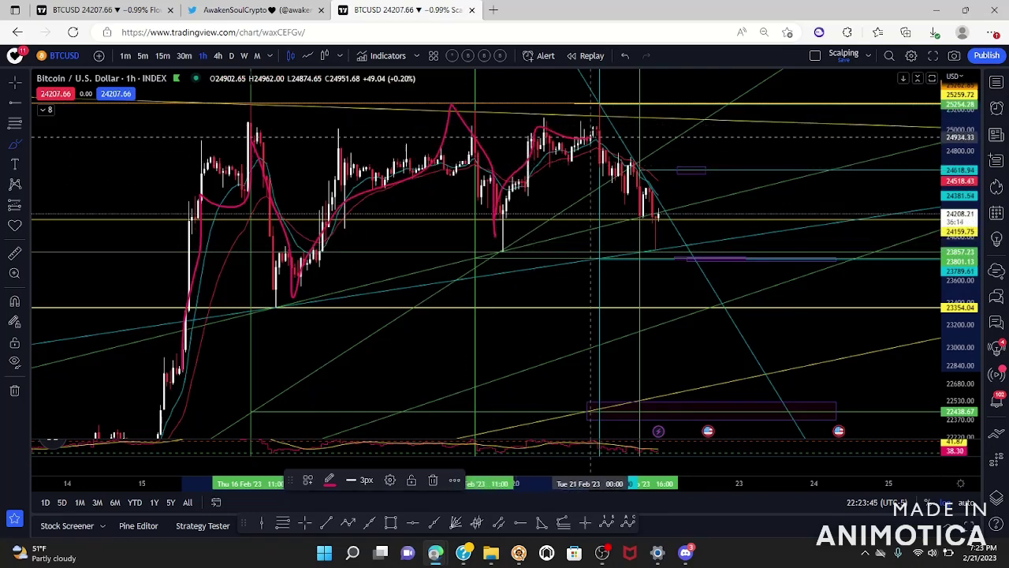
{"action": "left_click_drag", "start_coordinate": [597, 105], "coordinate": [668, 225]}
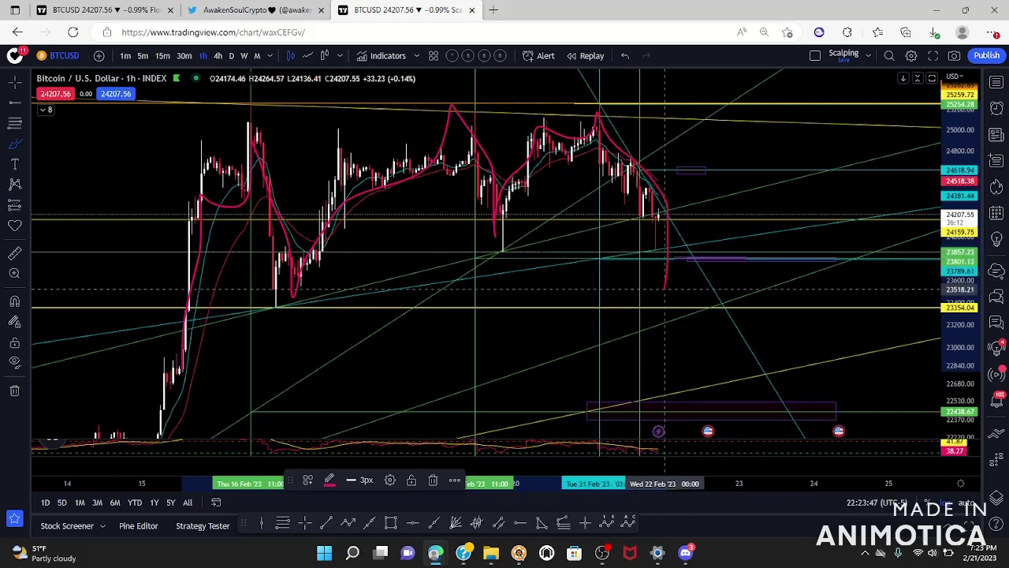
{"action": "left_click_drag", "start_coordinate": [665, 303], "coordinate": [665, 306]}
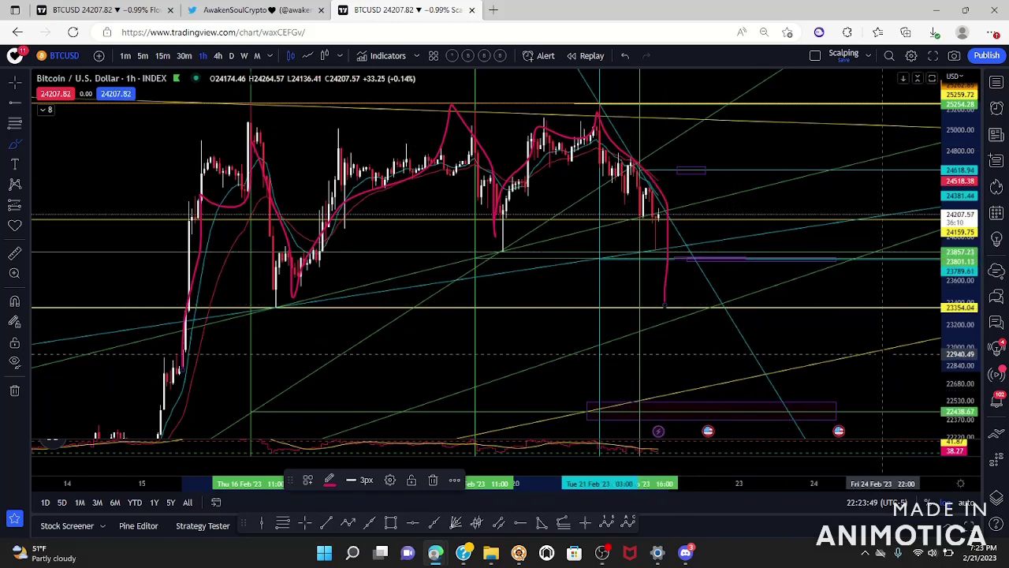
{"action": "scroll", "coordinate": [552, 229], "scroll_direction": "down", "scroll_amount": 3}
{"action": "scroll", "coordinate": [580, 228], "scroll_direction": "up", "scroll_amount": 3}
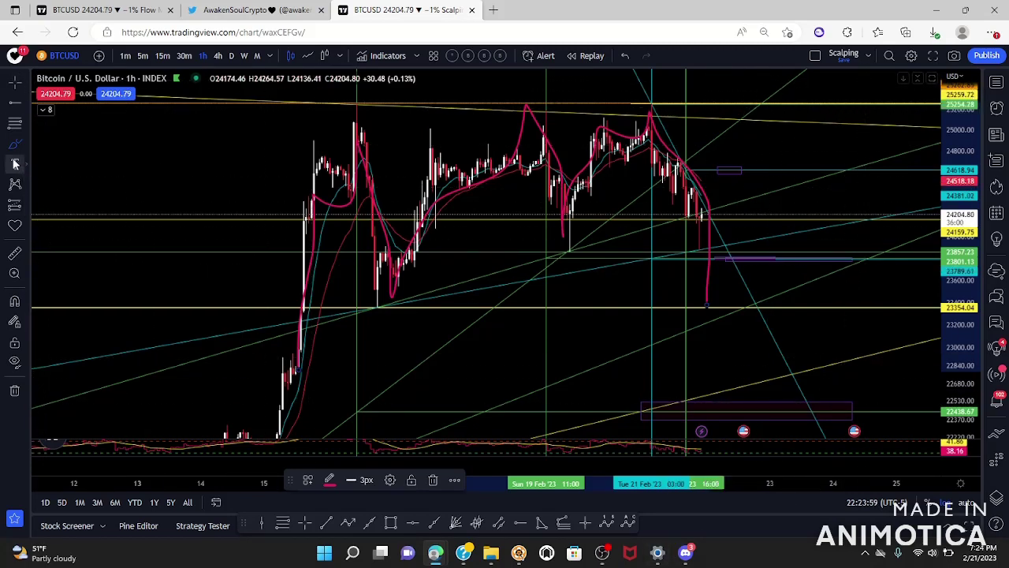
{"action": "left_click", "coordinate": [623, 56]}
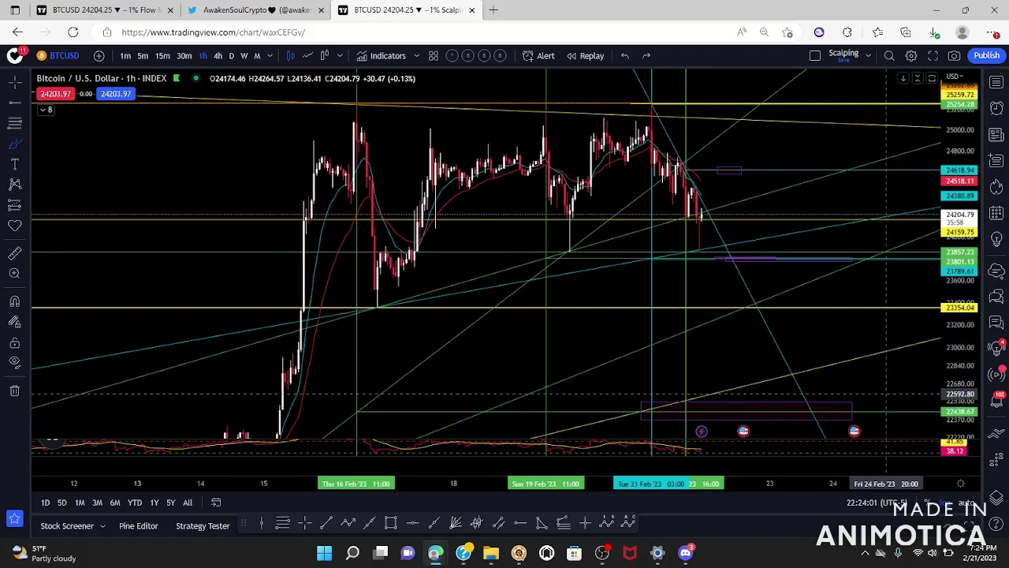
Step: Switch the chart to the 30-minute interval and inspect the decline from the 21 February 03:00 high
{"action": "left_click", "coordinate": [180, 59]}
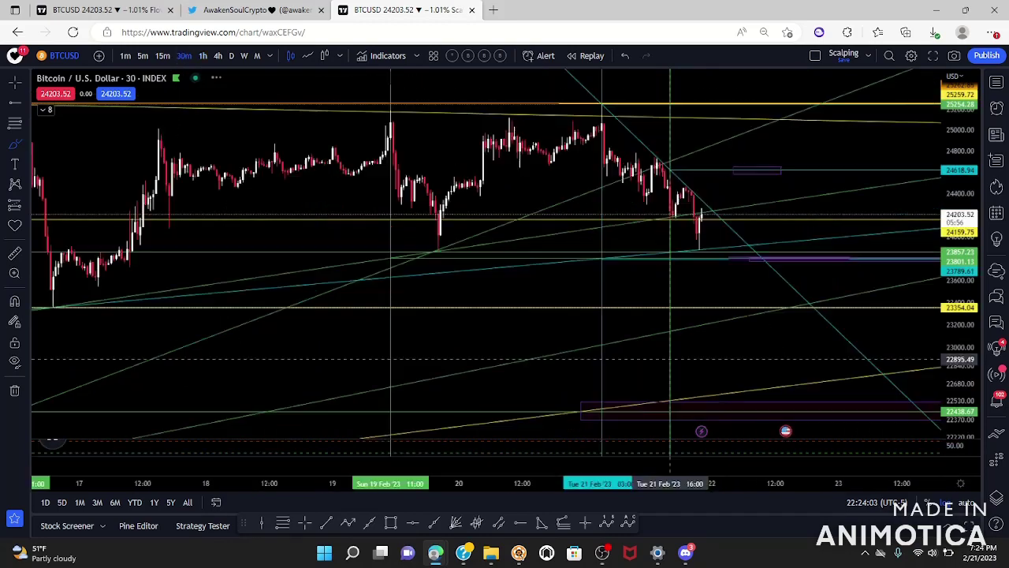
{"action": "scroll", "coordinate": [656, 255], "scroll_direction": "up", "scroll_amount": 3}
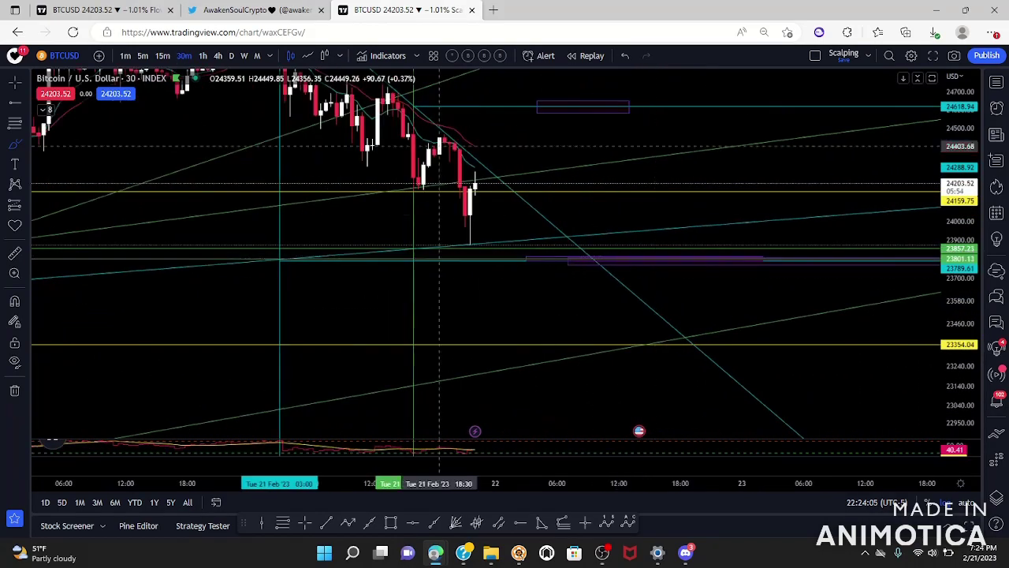
{"action": "left_click", "coordinate": [11, 85]}
{"action": "mouse_move", "coordinate": [313, 172]}
{"action": "left_mouse_down"}
{"action": "mouse_move", "coordinate": [399, 248]}
{"action": "mouse_move", "coordinate": [482, 289]}
{"action": "left_mouse_up"}
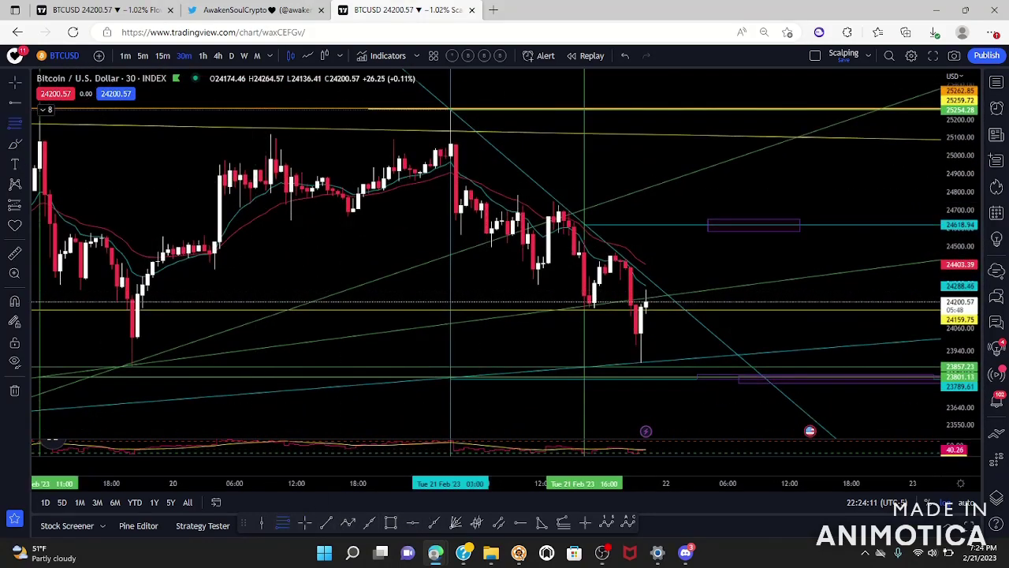
Step: Try a Fibonacci retracement from 25286.37 at 21 February 03:00 down to 23826.40, and delete it
{"action": "left_click", "coordinate": [446, 131]}
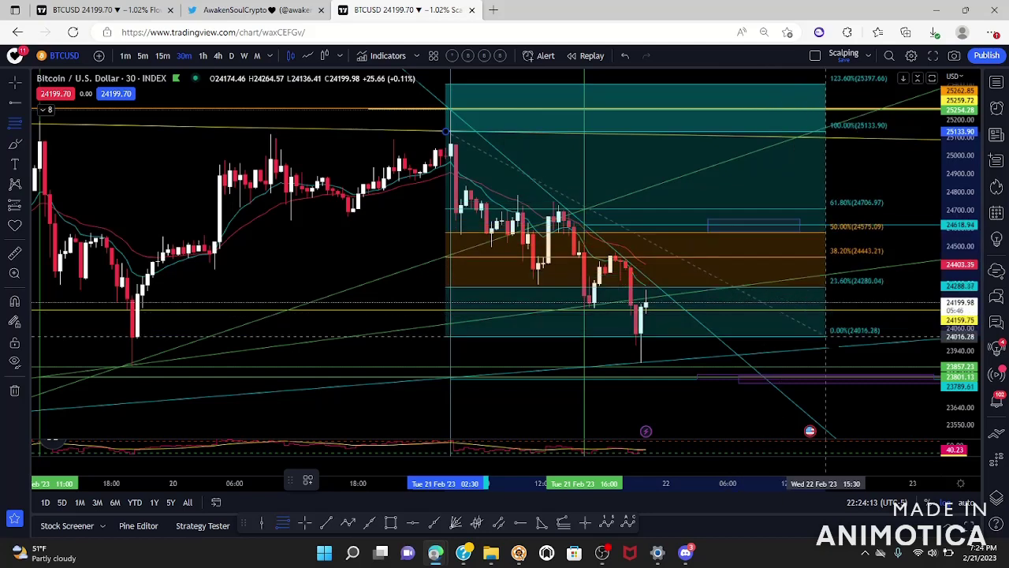
{"action": "left_click", "coordinate": [841, 371]}
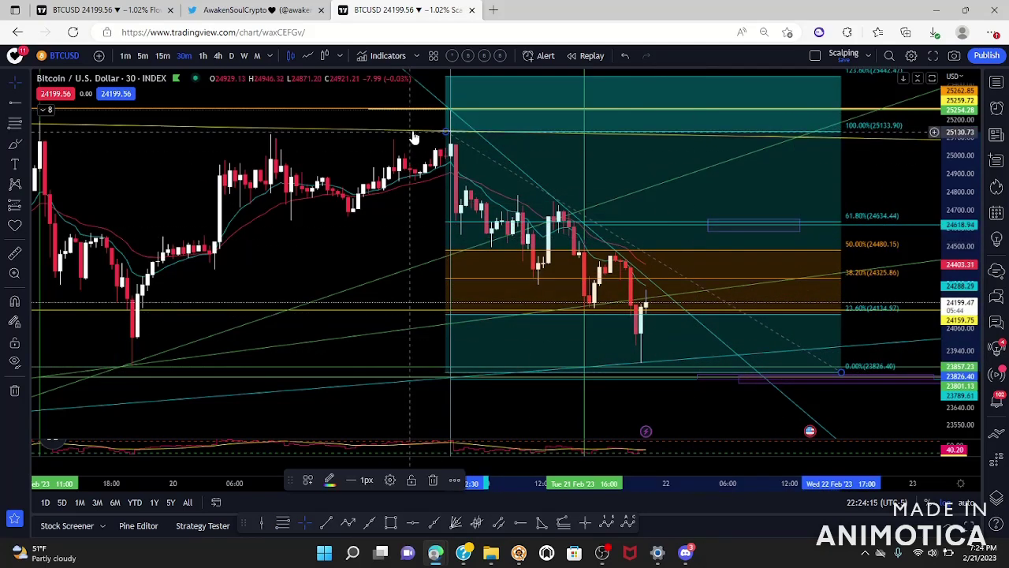
{"action": "left_click_drag", "start_coordinate": [445, 140], "coordinate": [450, 104]}
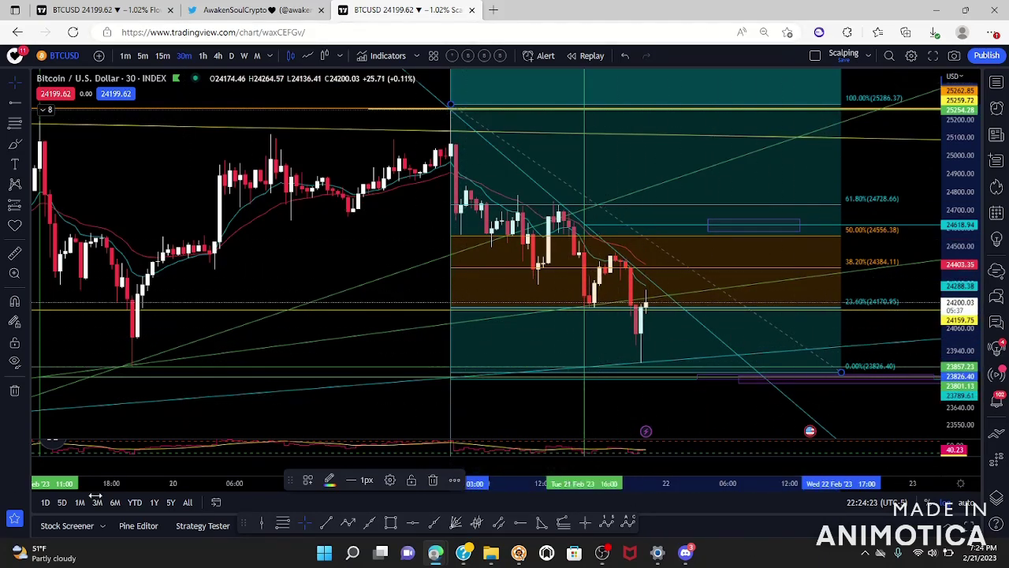
{"action": "left_click", "coordinate": [434, 478]}
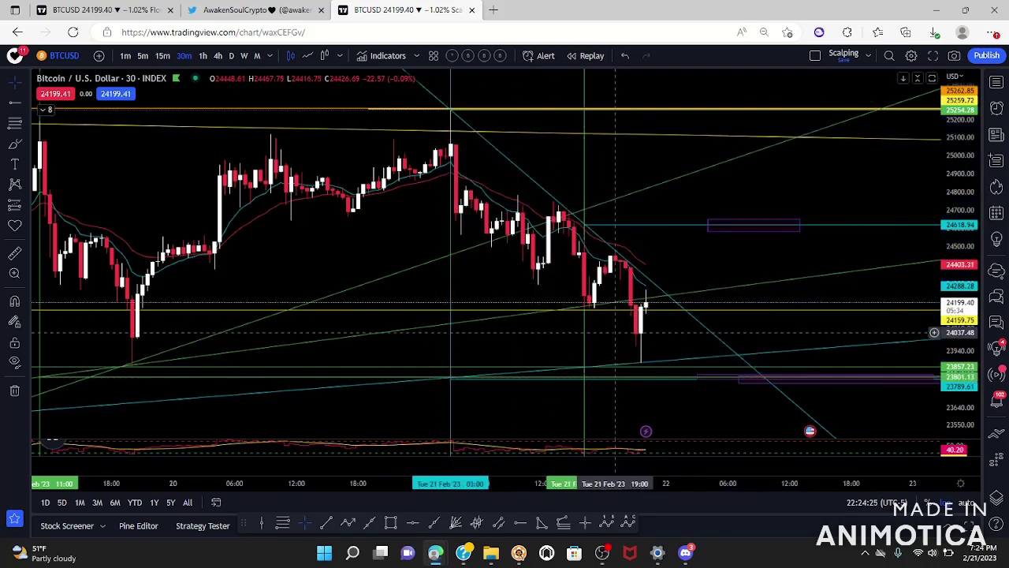
Step: Examine the 30-minute price action since 16 February against the trend lines and the upside and downside target boxes
{"action": "left_click_drag", "start_coordinate": [608, 328], "coordinate": [520, 191]}
{"action": "scroll", "coordinate": [514, 189], "scroll_direction": "down", "scroll_amount": 5}
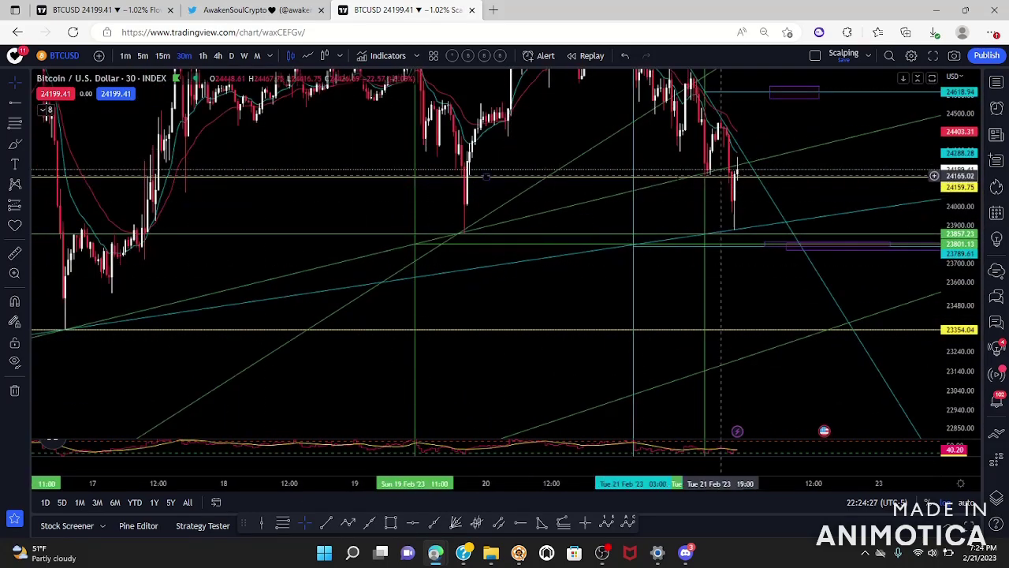
{"action": "scroll", "coordinate": [358, 302], "scroll_direction": "down", "scroll_amount": 3}
{"action": "left_click_drag", "start_coordinate": [734, 220], "coordinate": [632, 307]}
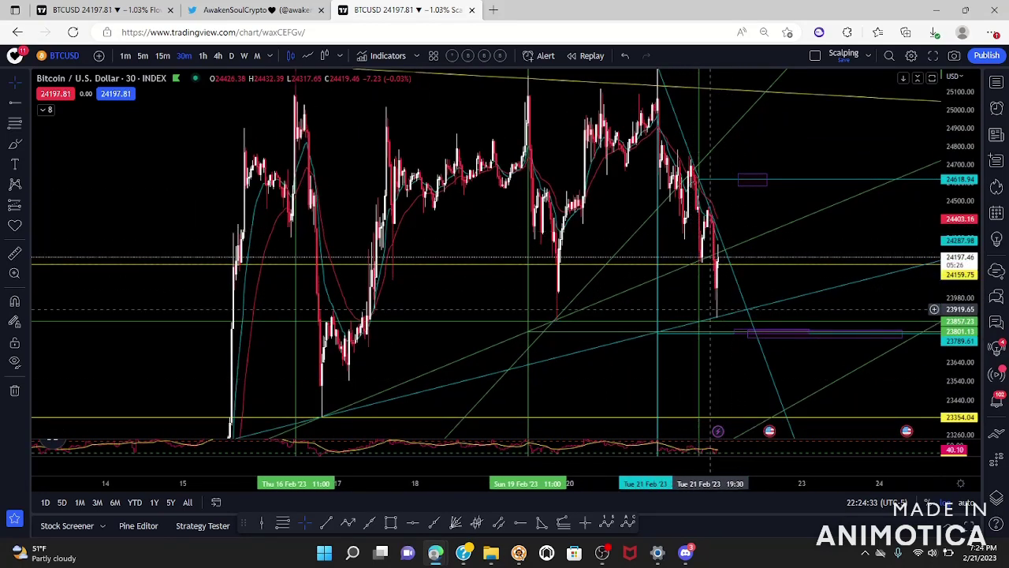
{"action": "scroll", "coordinate": [783, 340], "scroll_direction": "up", "scroll_amount": 3}
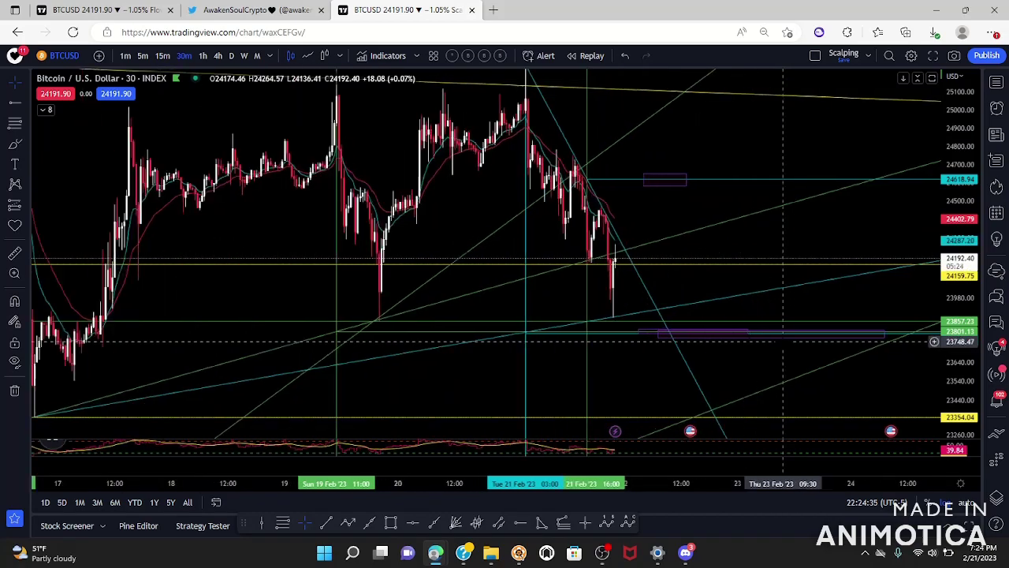
{"action": "scroll", "coordinate": [637, 207], "scroll_direction": "up", "scroll_amount": 4}
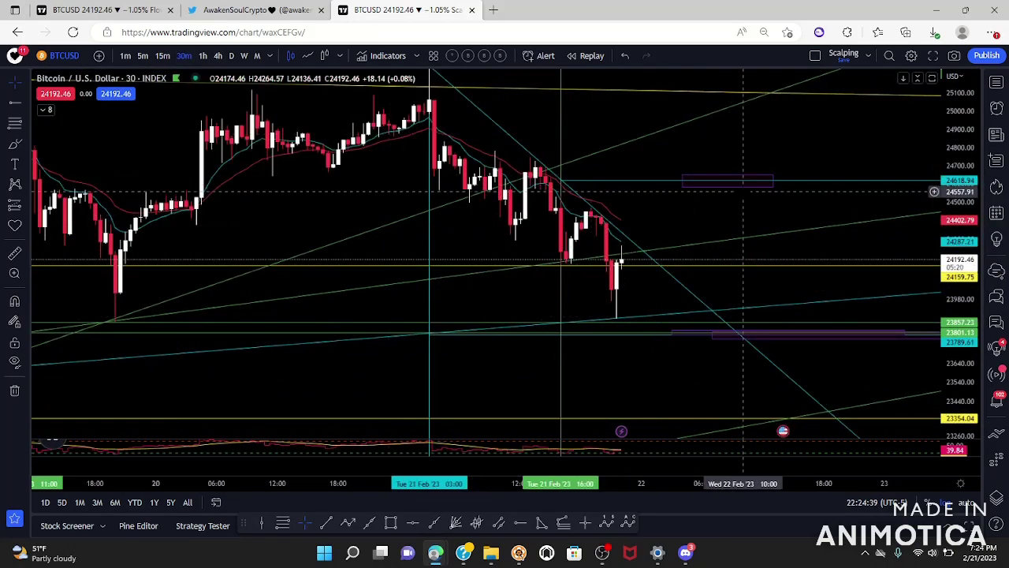
Step: Return the chart to the 1-hour interval and review the wider price range from about 19981.78 up to 27439.82
{"action": "left_click", "coordinate": [202, 56]}
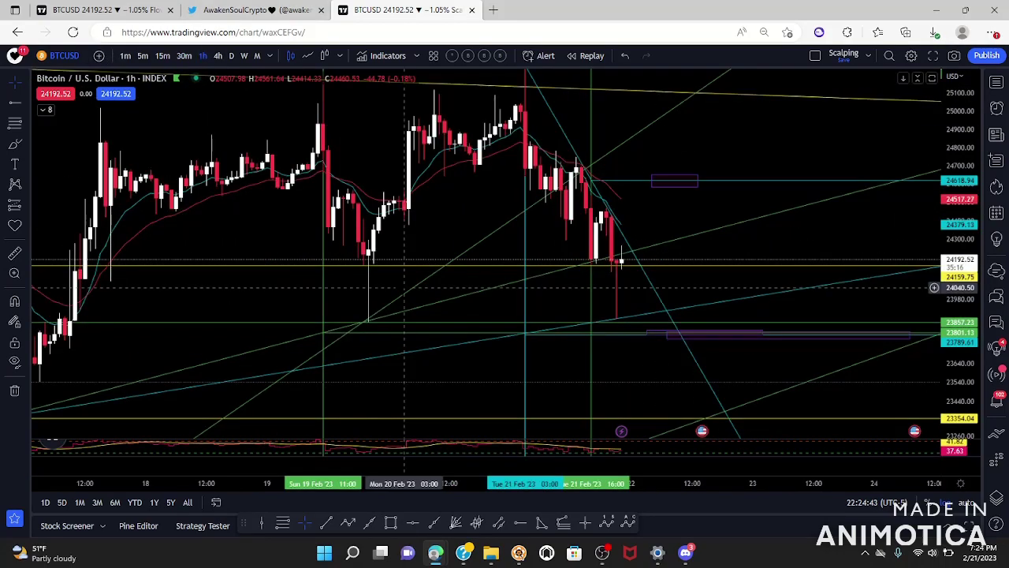
{"action": "scroll", "coordinate": [405, 286], "scroll_direction": "down", "scroll_amount": 5}
{"action": "left_click_drag", "start_coordinate": [957, 148], "coordinate": [954, 324]}
{"action": "scroll", "coordinate": [954, 324], "scroll_direction": "up", "scroll_amount": 2}
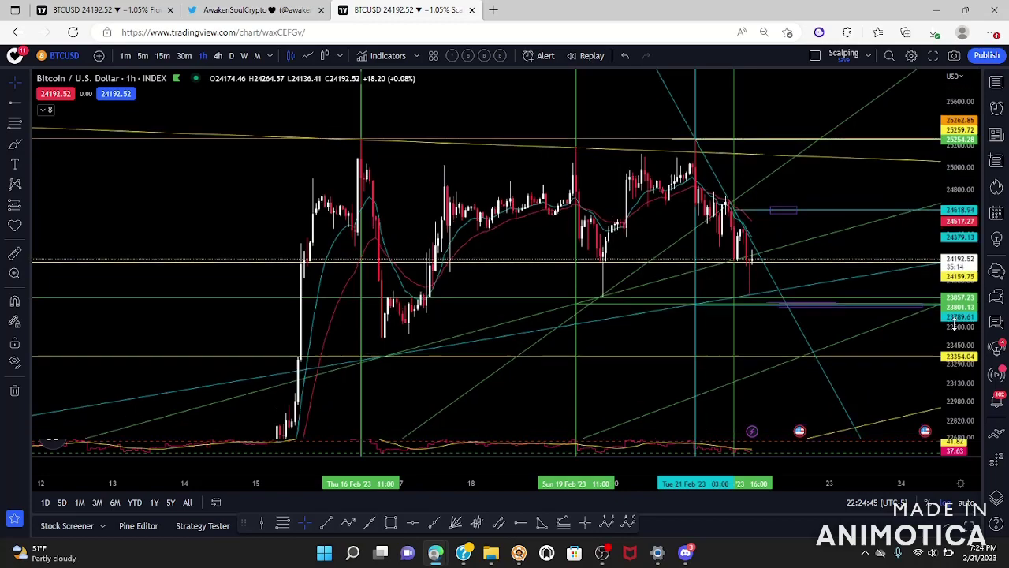
{"action": "scroll", "coordinate": [976, 379], "scroll_direction": "down", "scroll_amount": 1}
{"action": "scroll", "coordinate": [976, 380], "scroll_direction": "down", "scroll_amount": 2}
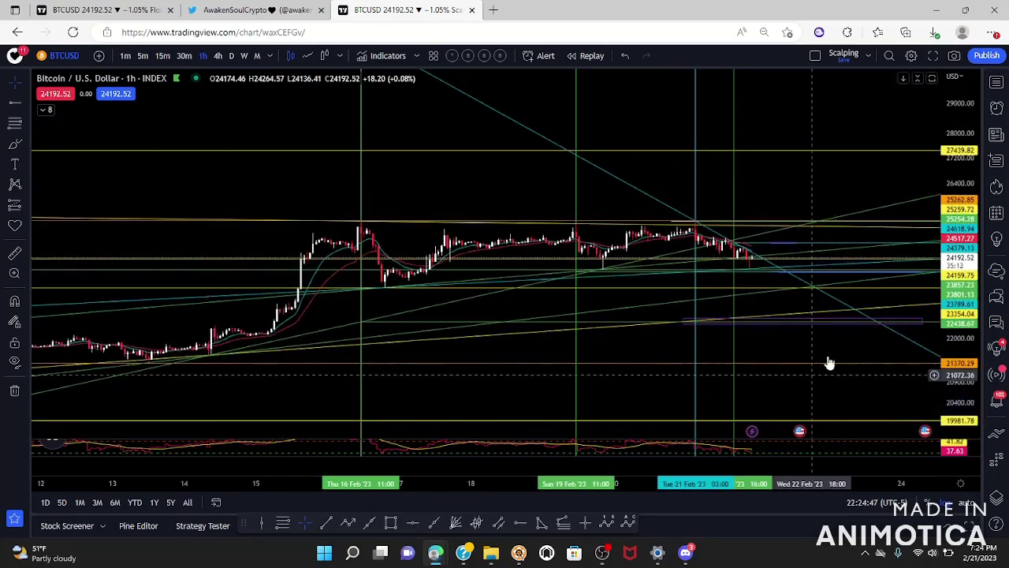